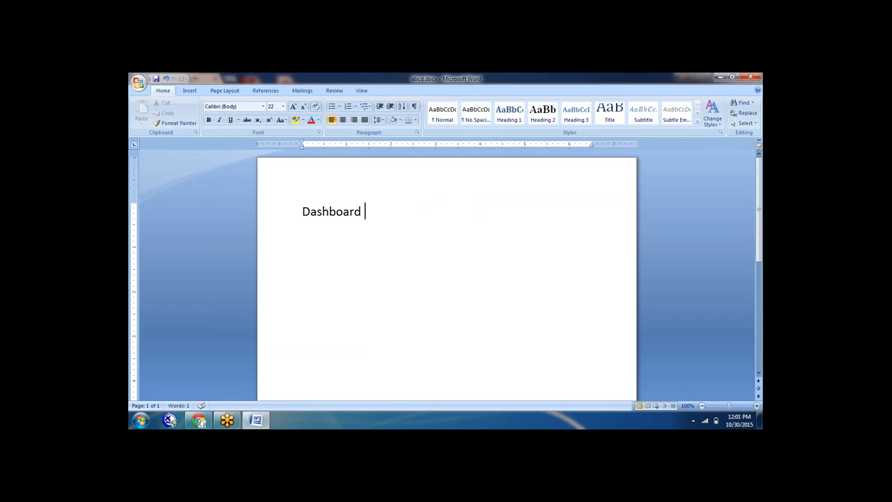
# Type 'Dashboard 2.o administrations', 'Rbp' and 'manage dashboards 2.o' on separate lines in Word
pyautogui.write('2.o administrations')
pyautogui.press('Return')
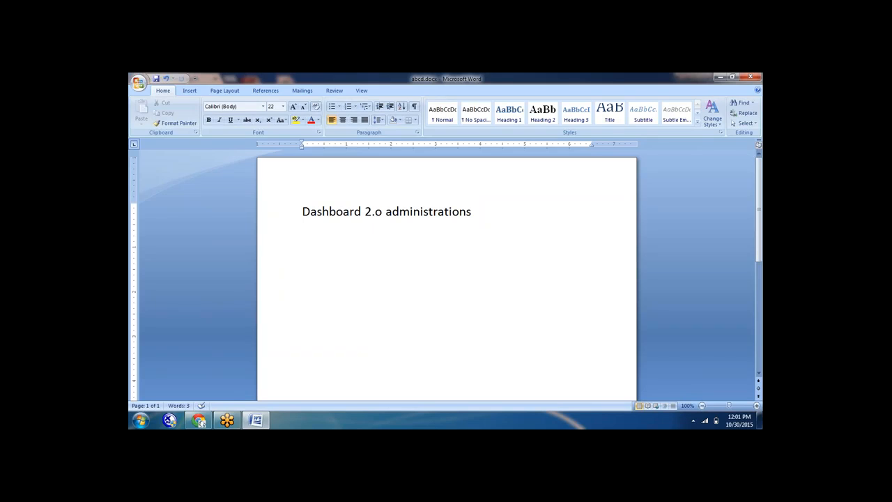
pyautogui.write('rbp')
pyautogui.press('Return')
pyautogui.write('man')
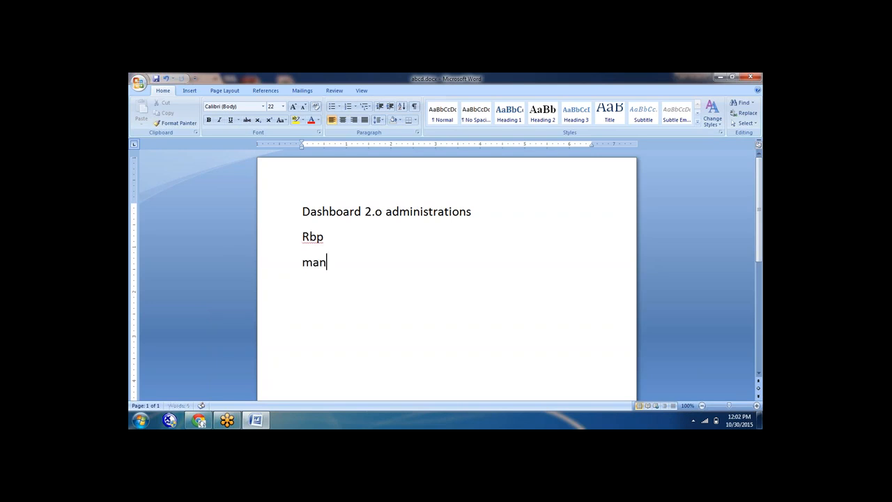
pyautogui.write('age dash')
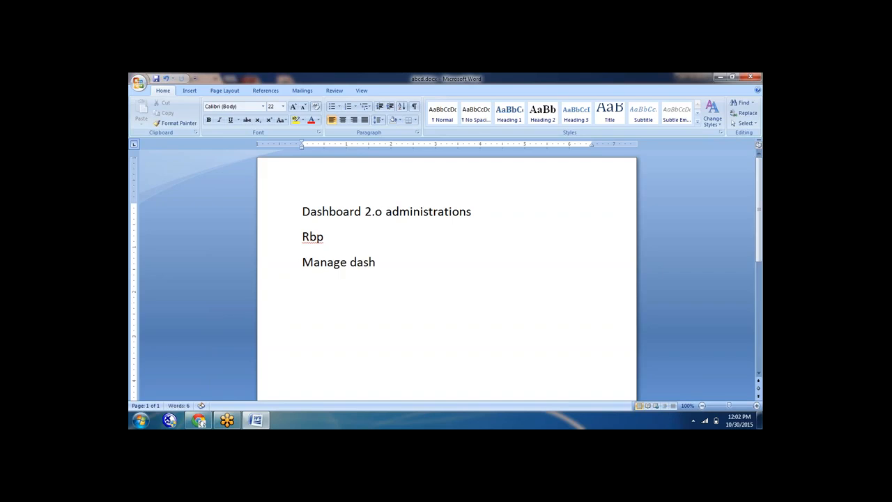
pyautogui.write('boards 2.o')
# Add two more 'manage dashboards' lines and an empty line below them
pyautogui.press('Return')
pyautogui.write('manage dash')
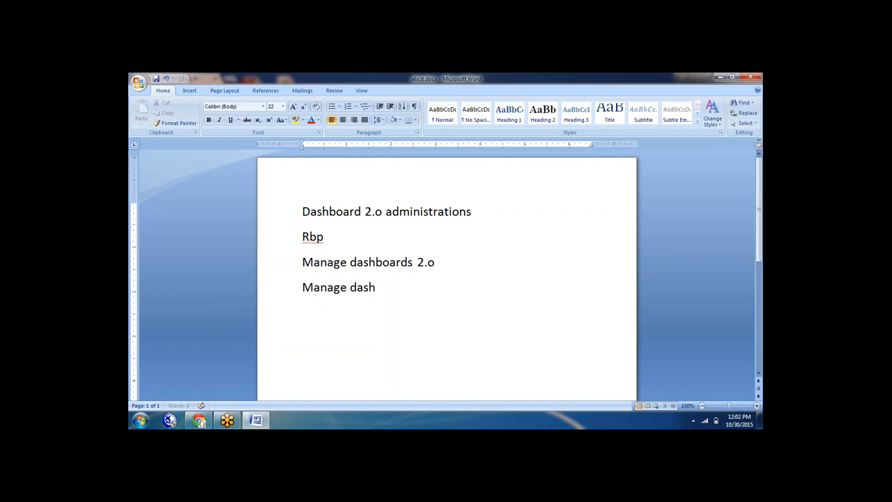
pyautogui.write('boards')
pyautogui.press('Return')
pyautogui.write('manage dashboards')
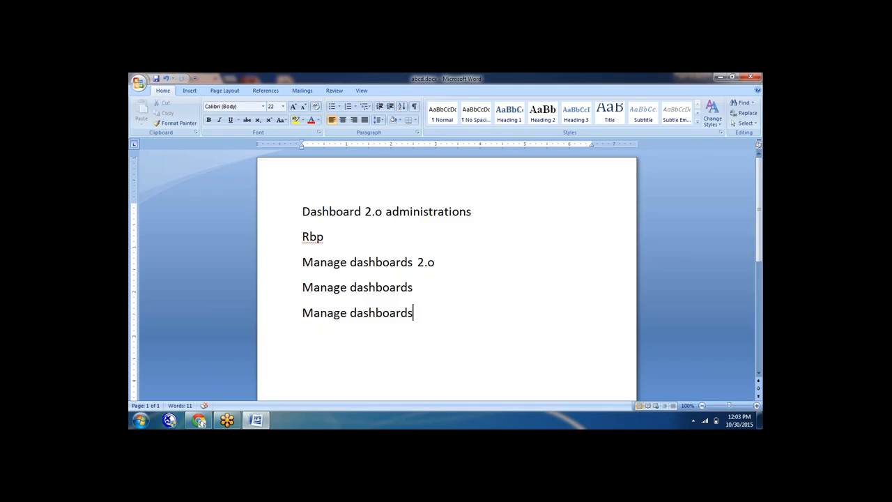
pyautogui.press('Return')
# Finish the notes with 'rbp=3 stpoe process' and bring the SuccessFactors login page to the front
pyautogui.write('rbp=3 stpoe pro')
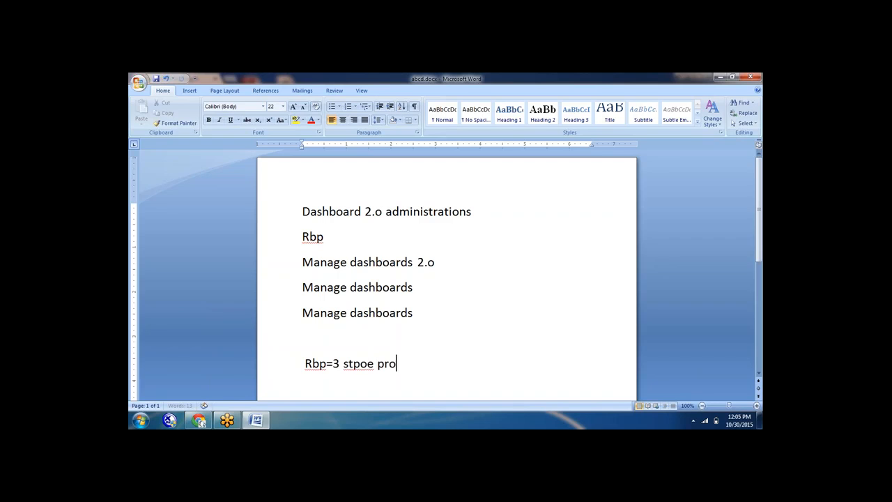
pyautogui.write('cess')
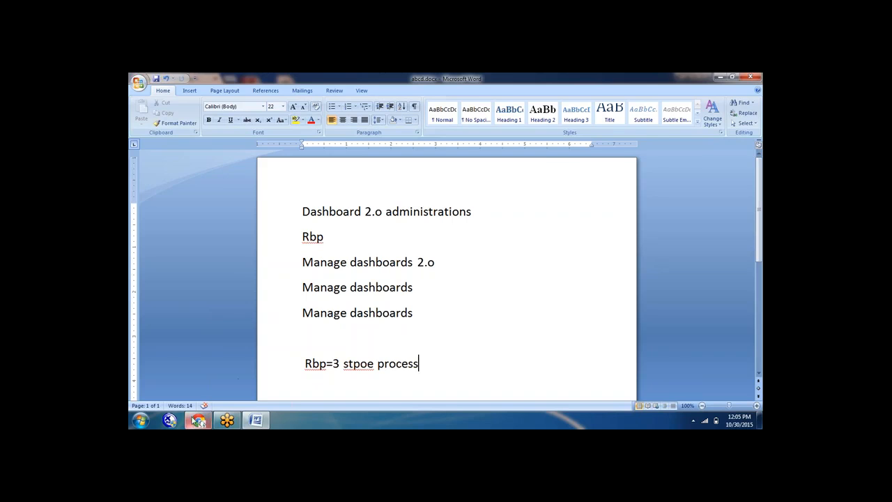
pyautogui.click(198, 421)
# Log in to SuccessFactors with the company ID, admin username and password
pyautogui.click(413, 180)
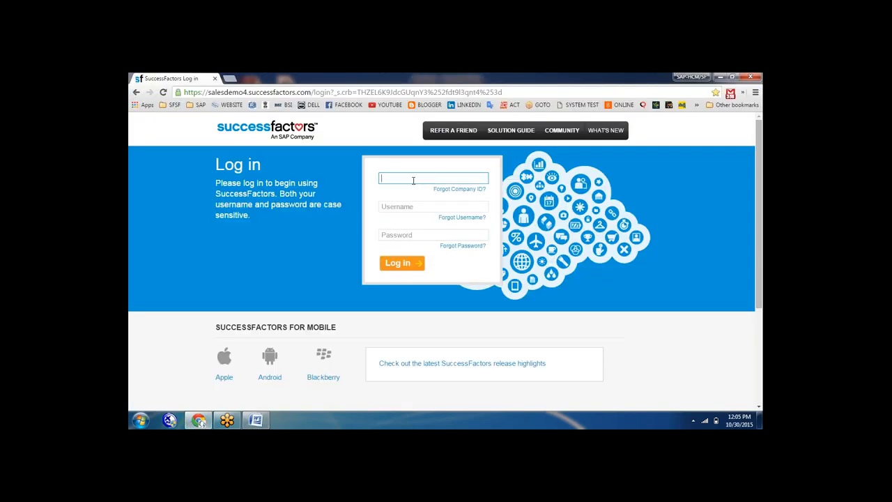
pyautogui.write('ACEtrain485')
pyautogui.press('Tab')
pyautogui.write('admins')
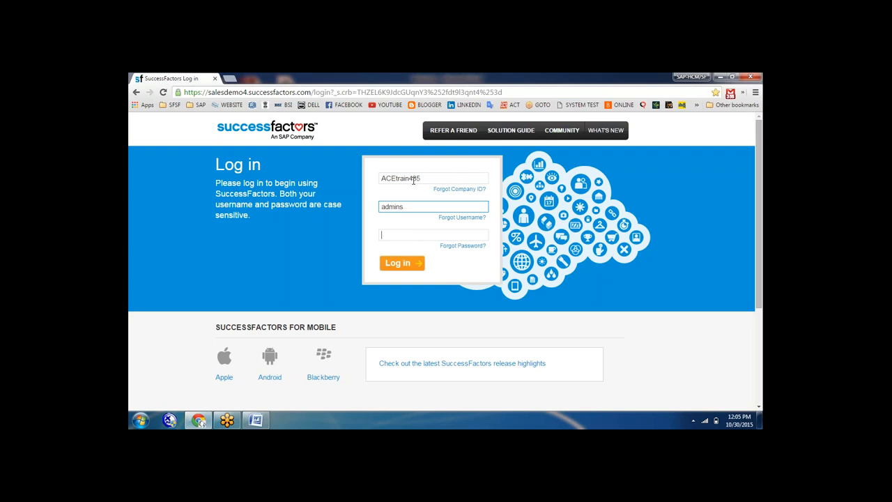
pyautogui.press('Tab')
pyautogui.write('*******')
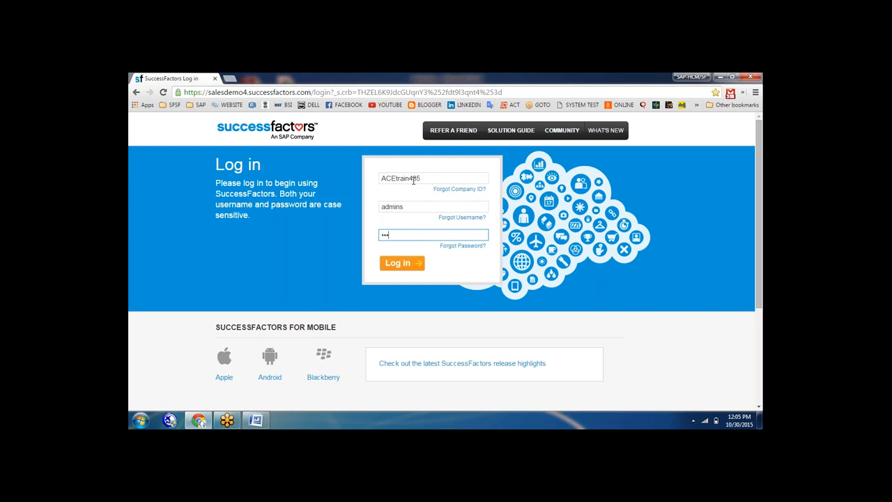
pyautogui.write('***')
pyautogui.press('Return')
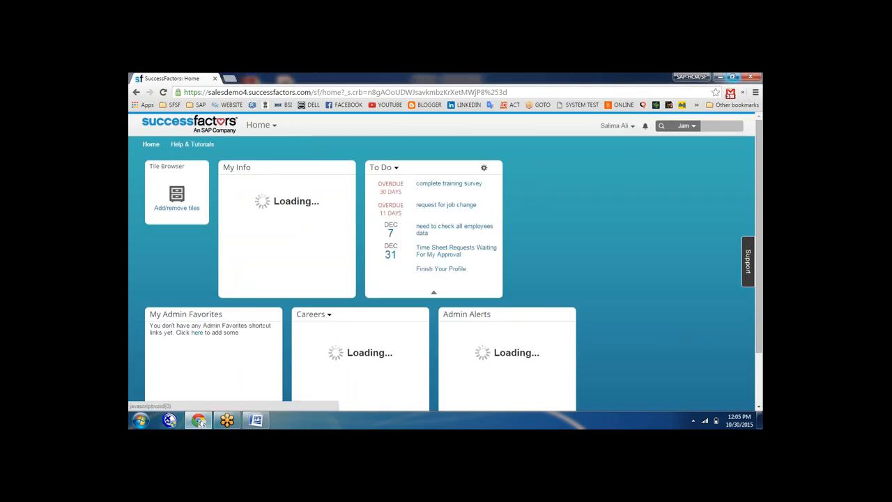
# Go to the Admin Center from the account menu and scroll through its page
pyautogui.click(617, 126)
pyautogui.click(593, 174)
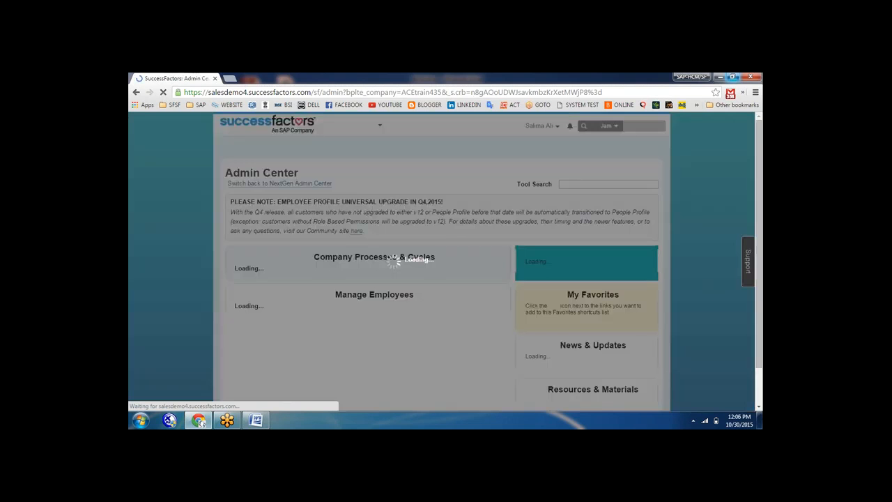
pyautogui.scroll(-3, 474, 271)
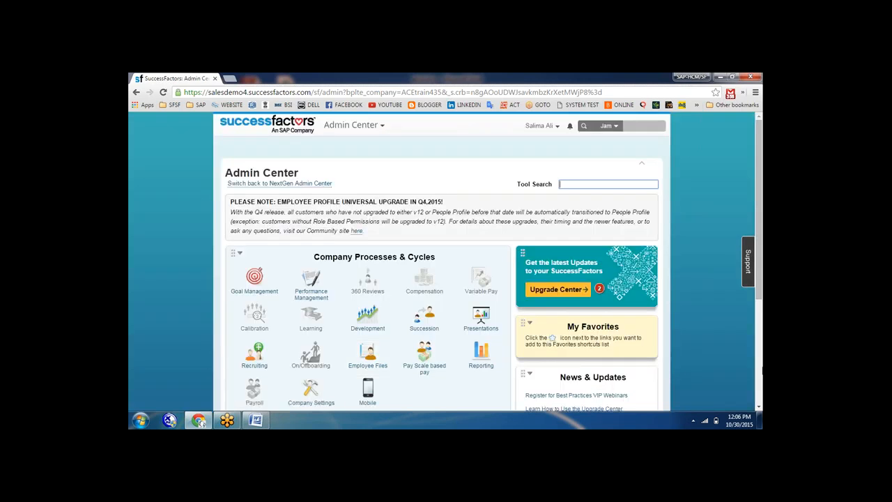
# Open Manage Permission Roles and reload the Permission Role List
pyautogui.click(761, 371)
pyautogui.moveTo(467, 304)
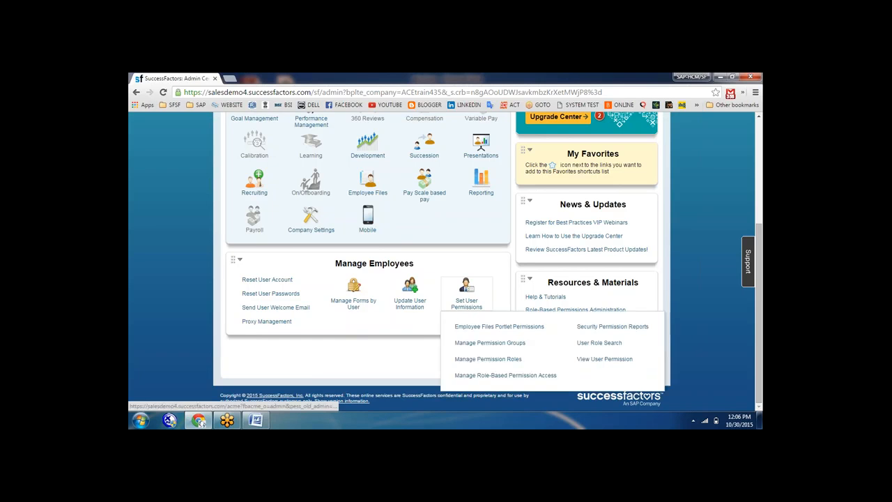
pyautogui.click(490, 364)
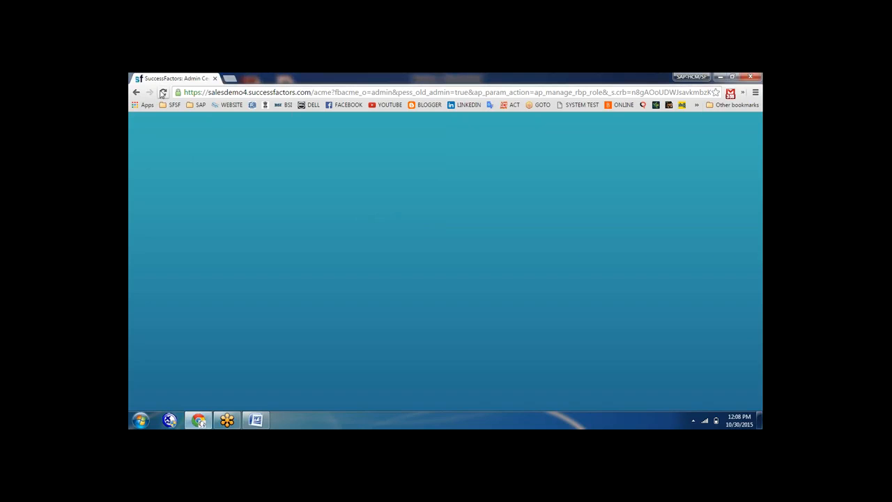
pyautogui.click(162, 93)
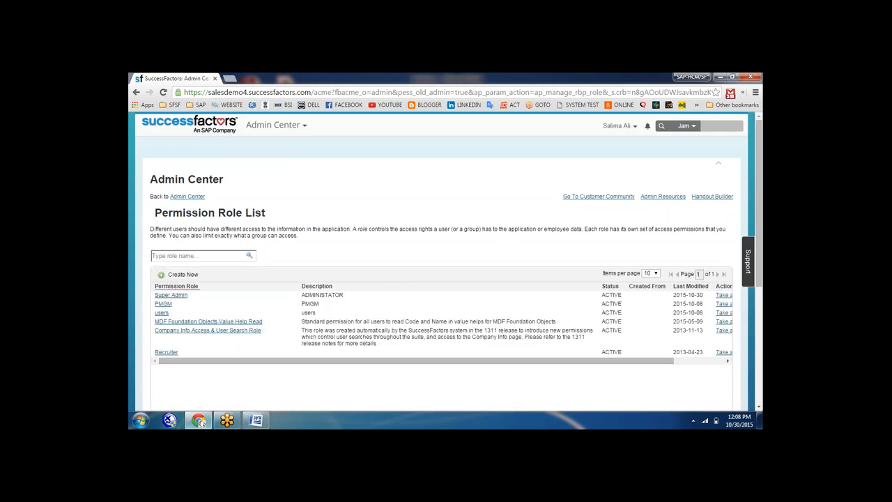
# Open the Super Admin role and its Permission settings window
pyautogui.click(174, 297)
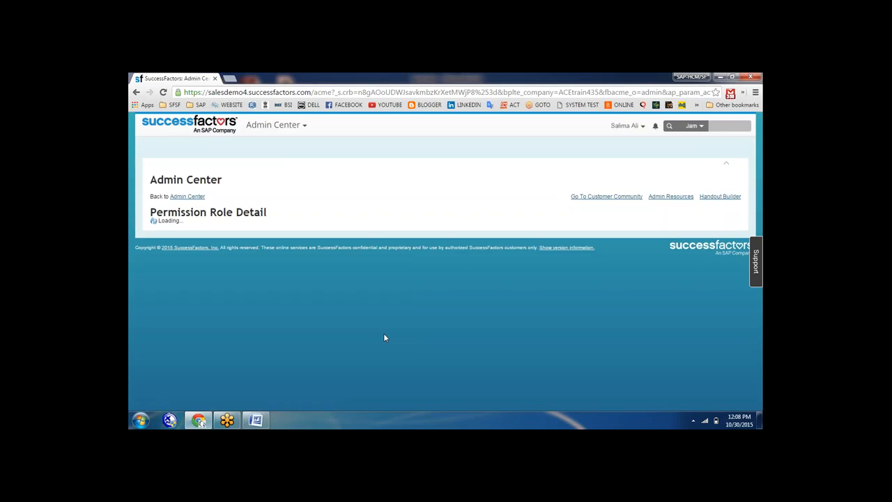
pyautogui.click(196, 304)
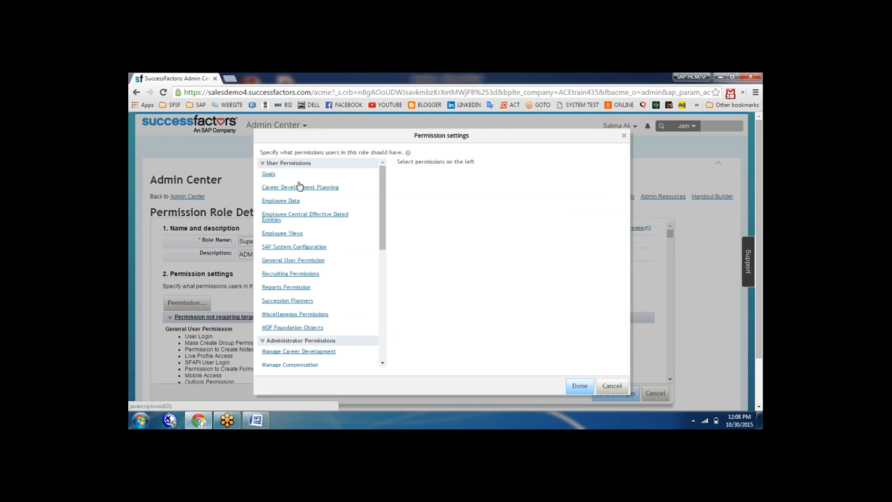
# Under Reports Permission, grant Classic Reports and keep Dashboards access at All
pyautogui.click(284, 287)
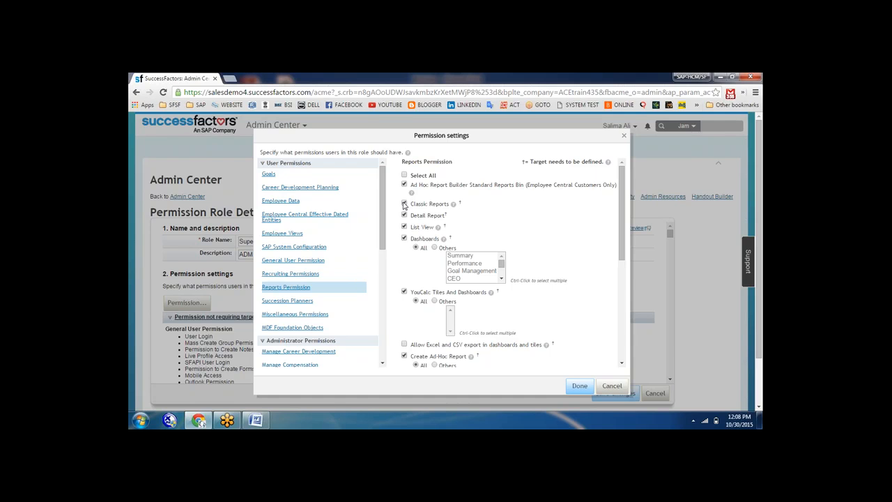
pyautogui.click(404, 203)
pyautogui.click(434, 249)
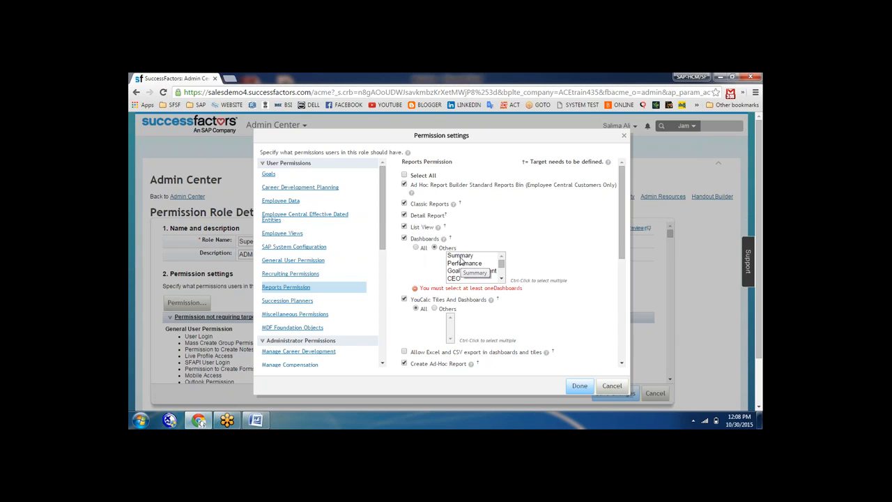
pyautogui.click(460, 257)
pyautogui.click(415, 248)
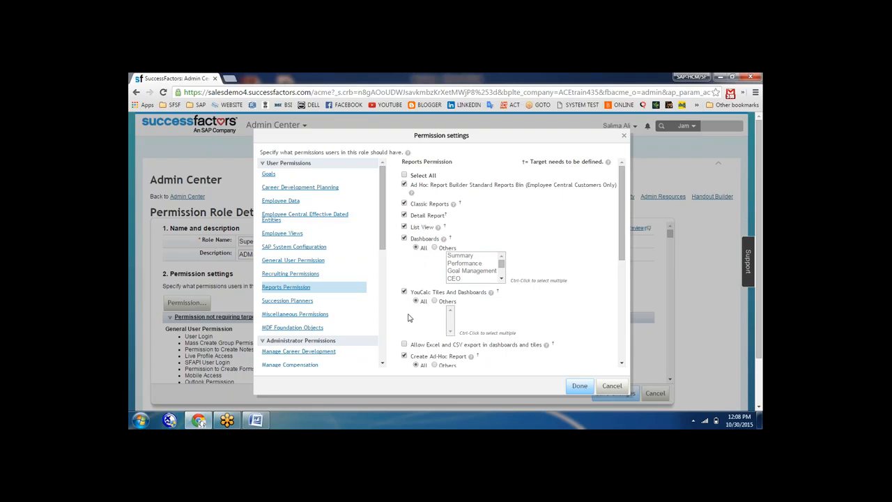
# Scroll down the settings and collapse the User Permissions categories
pyautogui.click(622, 362)
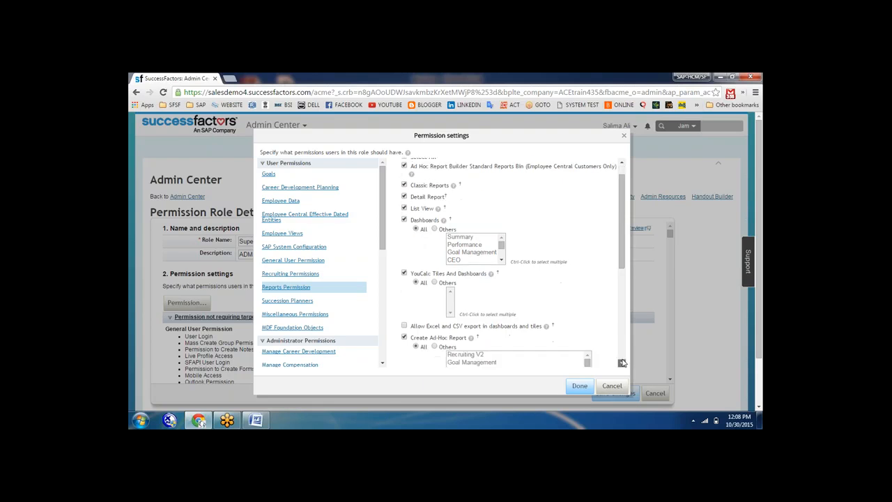
pyautogui.scroll(-4, 621, 363)
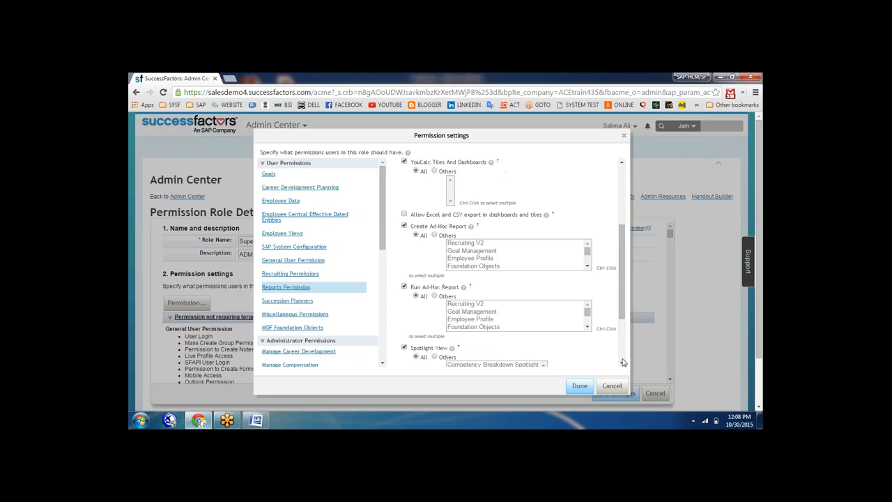
pyautogui.scroll(-3, 624, 362)
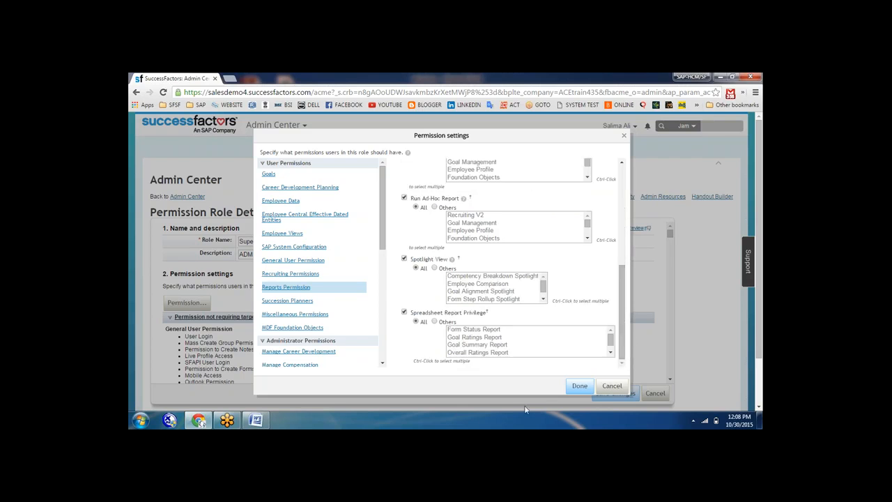
pyautogui.click(267, 166)
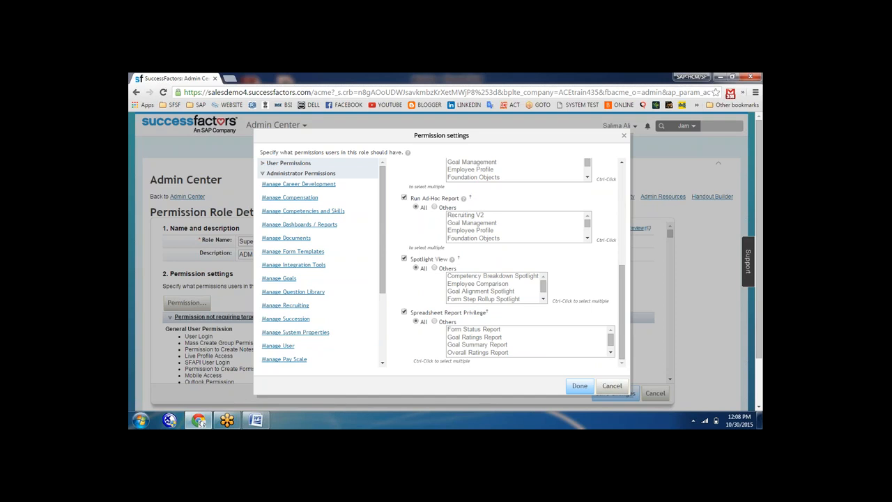
# Tick Select All under the Manage Dashboards / Reports administrator permissions
pyautogui.click(287, 230)
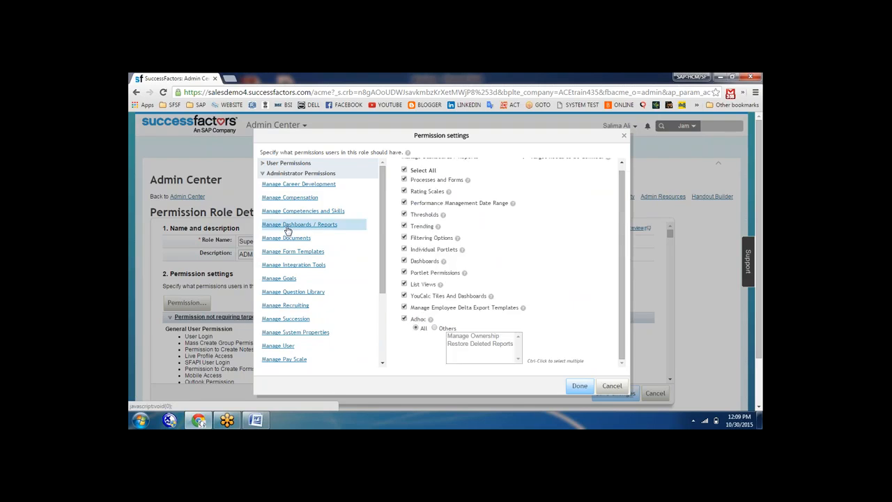
pyautogui.click(405, 171)
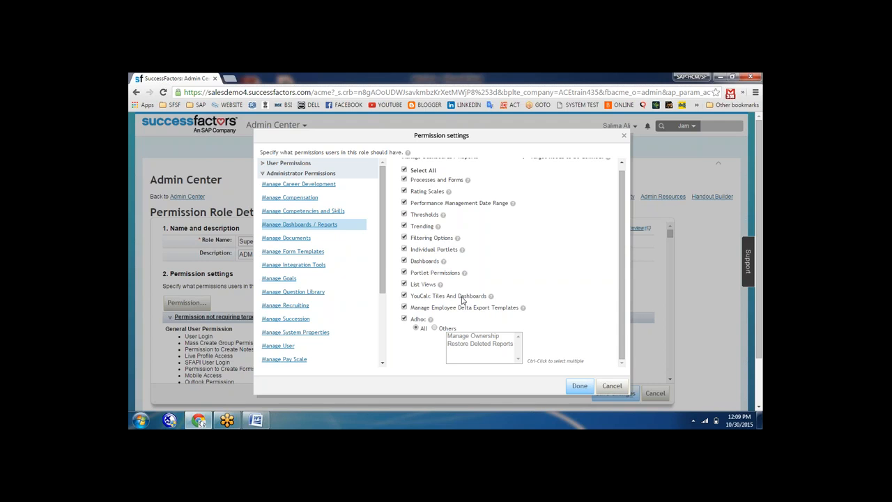
# Confirm the permissions, save the Super Admin role, and refresh the page with F5
pyautogui.click(579, 386)
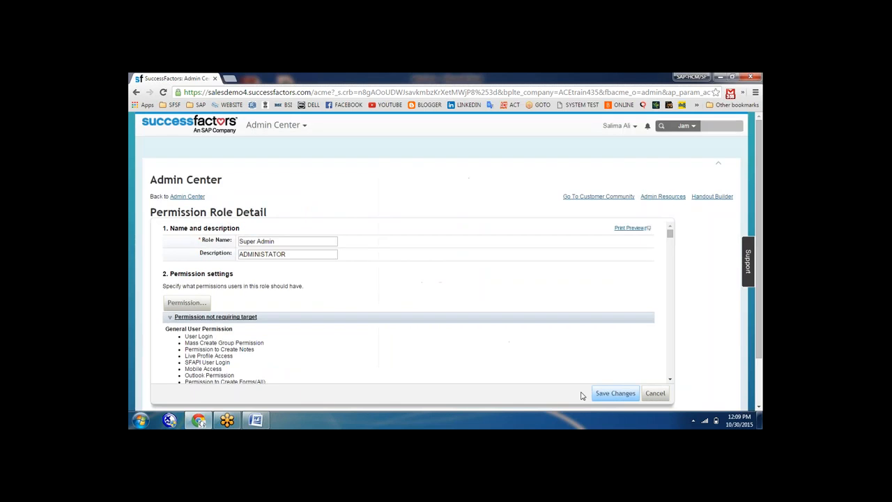
pyautogui.click(614, 394)
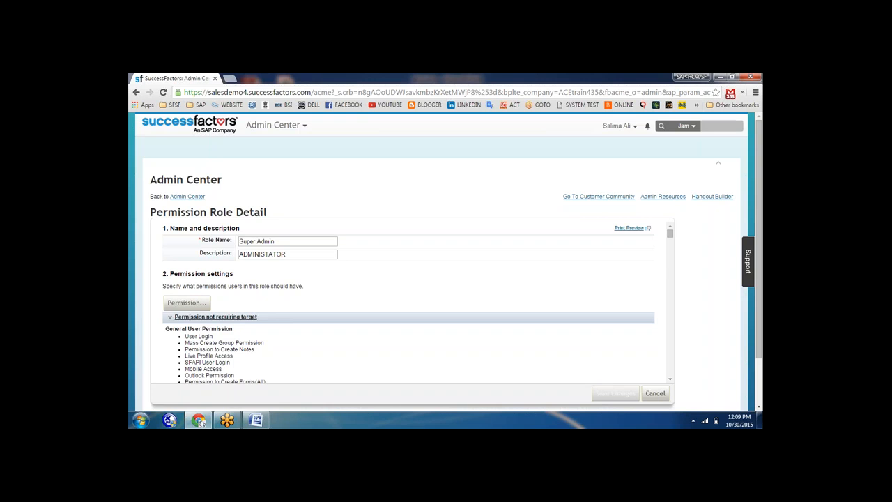
pyautogui.press('F5')
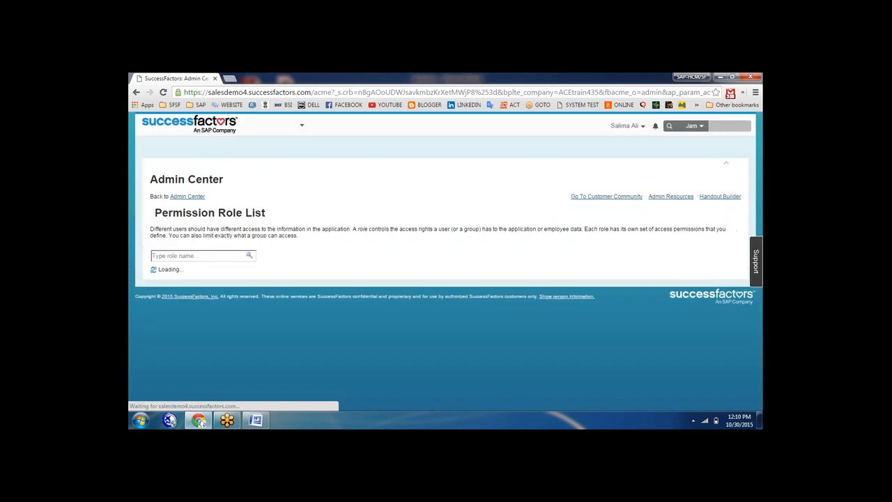
# Return to the Admin Center and expand the Reporting tile's links
pyautogui.click(193, 198)
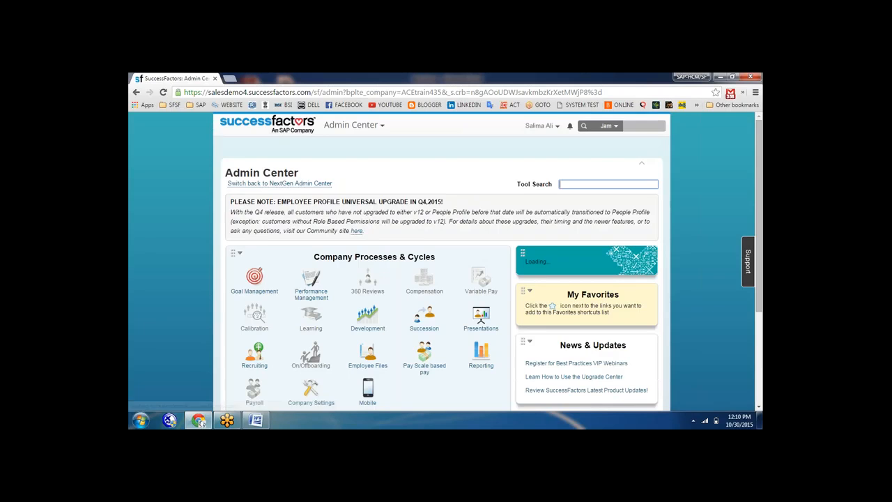
pyautogui.scroll(-2, 497, 352)
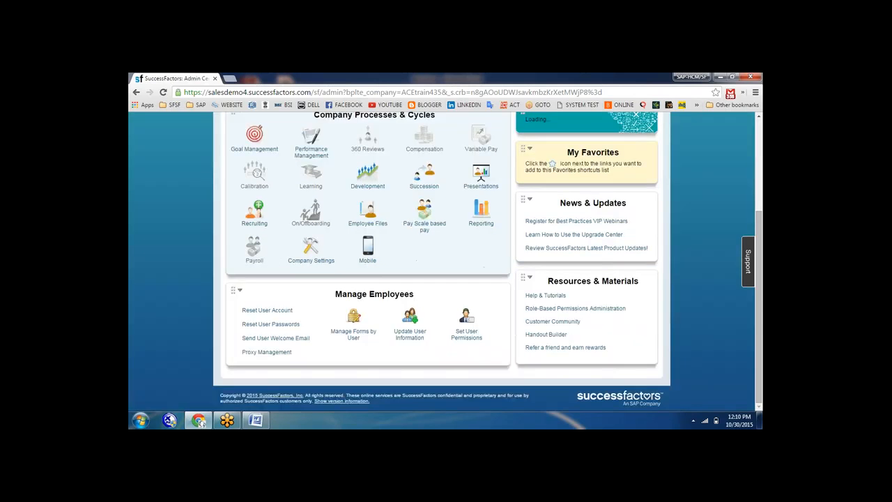
pyautogui.click(488, 217)
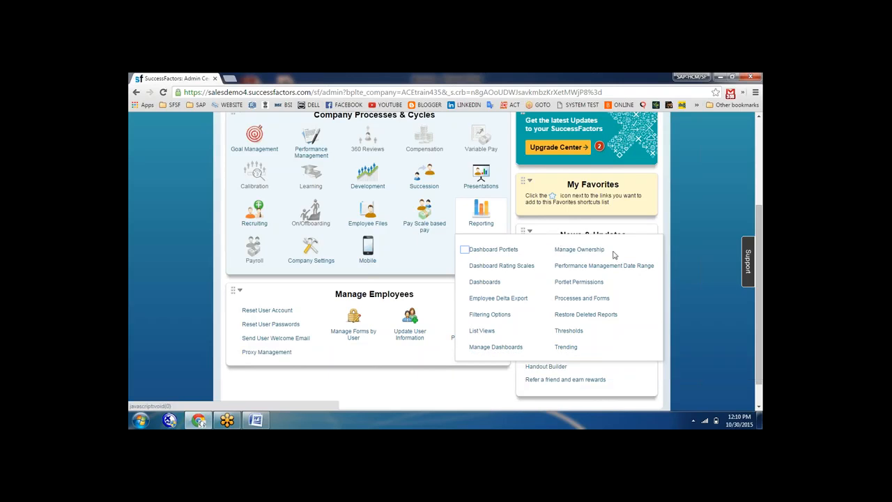
# Go to Manage Dashboards, then Manage Standard Dashboards and YouCalc Files
pyautogui.click(498, 348)
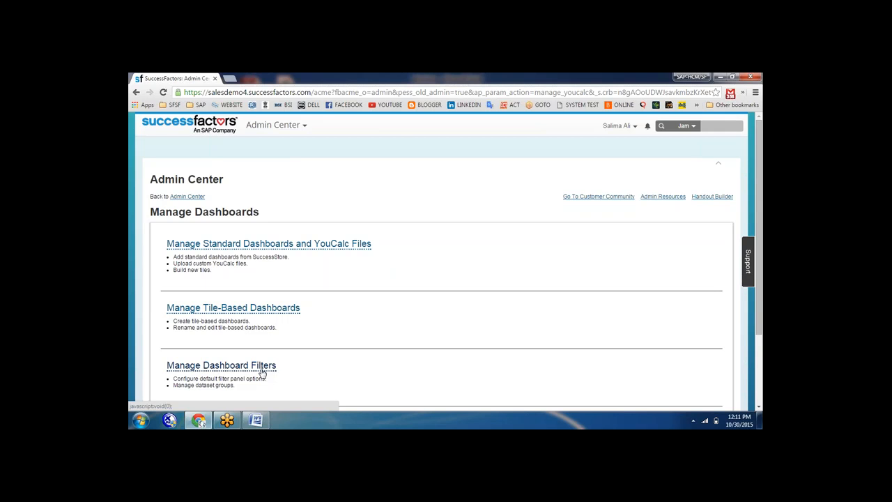
pyautogui.click(285, 245)
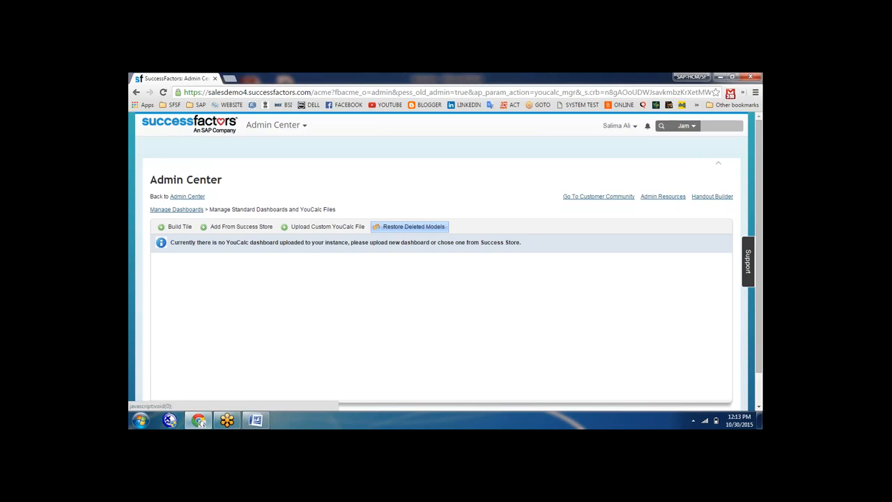
# Browse the Success Store dashboards through pages 3, 2 and back to 1
pyautogui.click(239, 229)
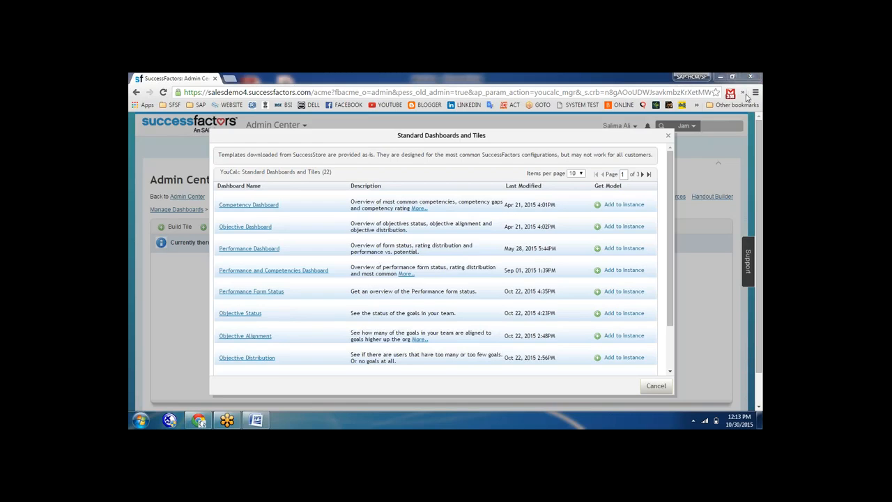
pyautogui.moveTo(670, 240); pyautogui.dragTo(670, 206)
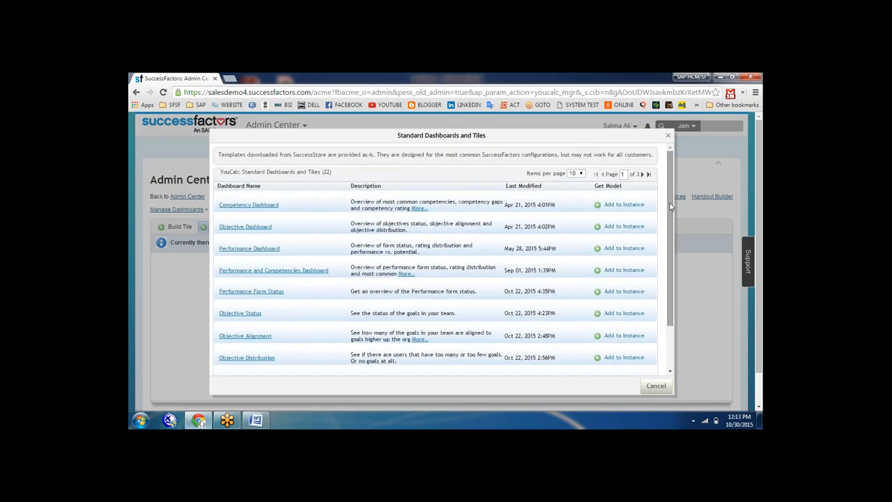
pyautogui.moveTo(671, 208)
pyautogui.mouseDown()
pyautogui.moveTo(673, 302)
pyautogui.moveTo(673, 208)
pyautogui.mouseUp()
pyautogui.click(647, 175)
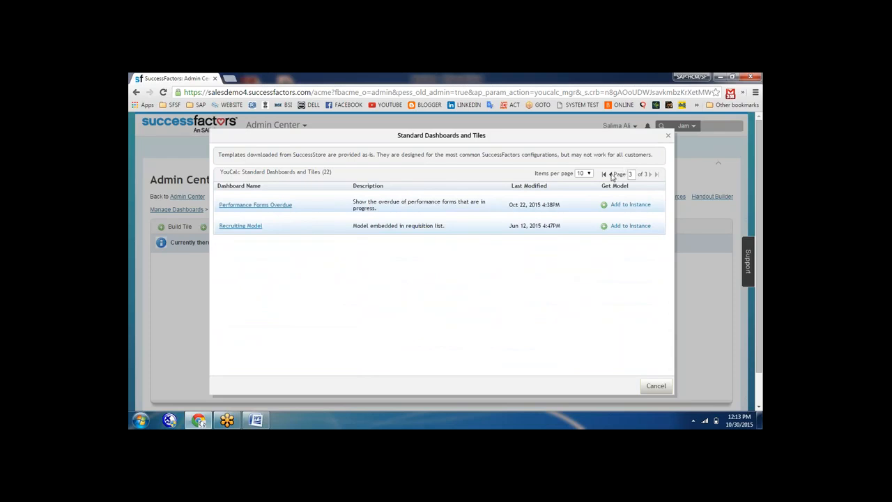
pyautogui.click(611, 175)
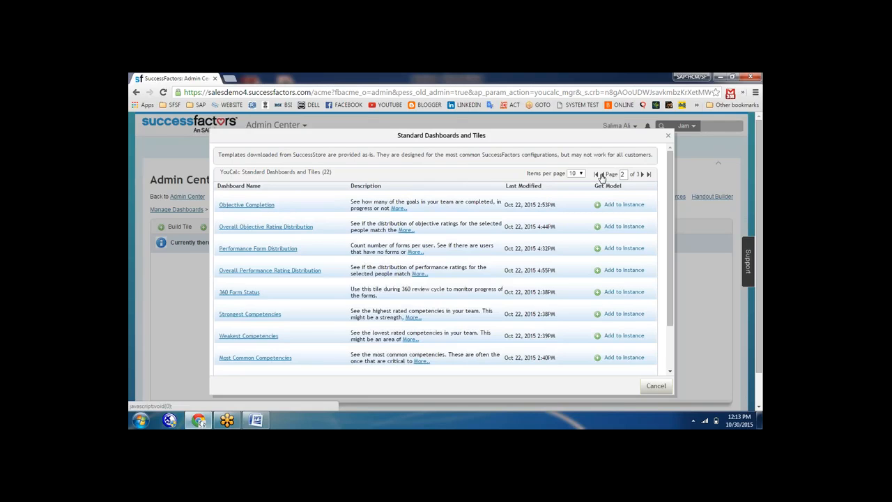
pyautogui.click(603, 176)
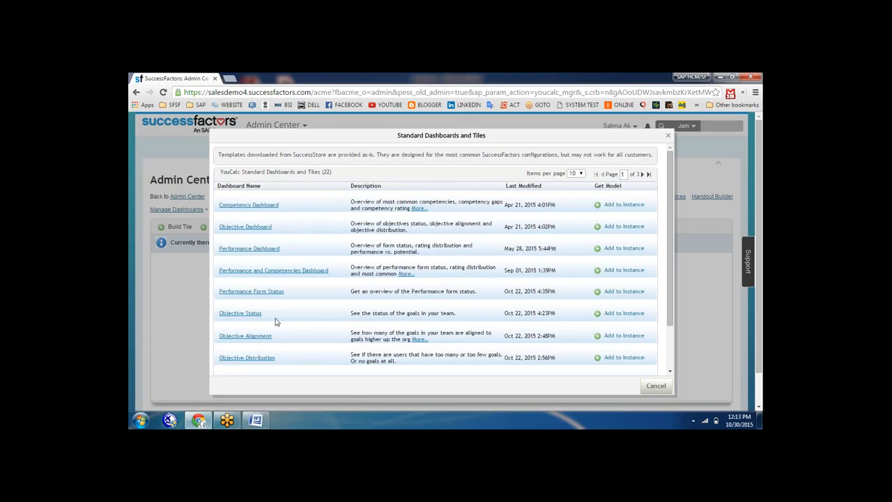
# Preview the Performance Dashboard, then close the preview
pyautogui.click(250, 249)
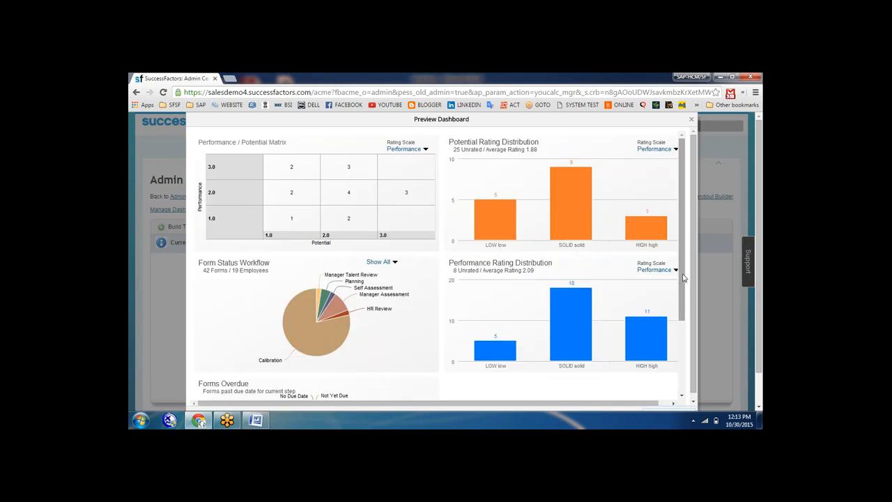
pyautogui.moveTo(682, 274); pyautogui.dragTo(684, 221)
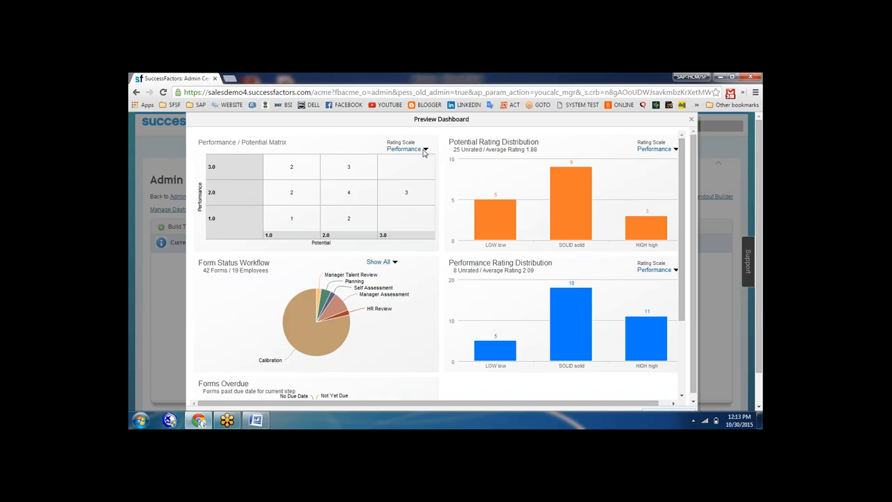
pyautogui.click(691, 124)
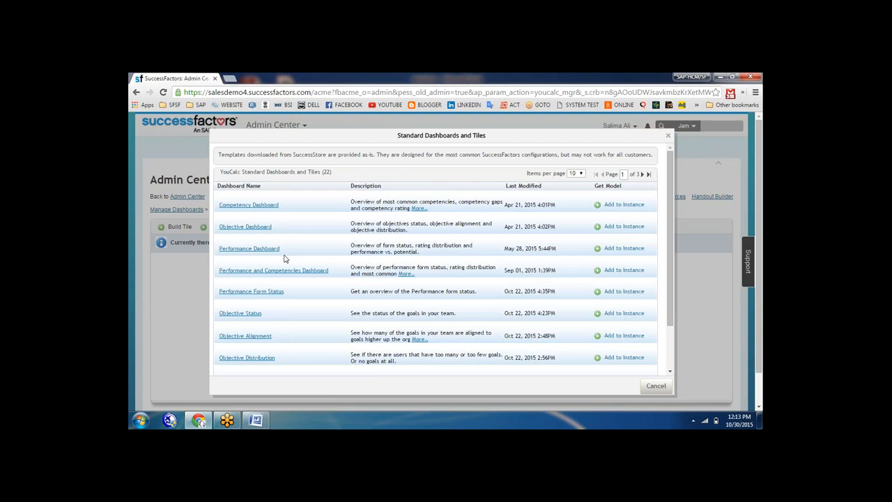
# Add the Performance Dashboard to the instance, save it, and return to the dashboards list
pyautogui.click(624, 248)
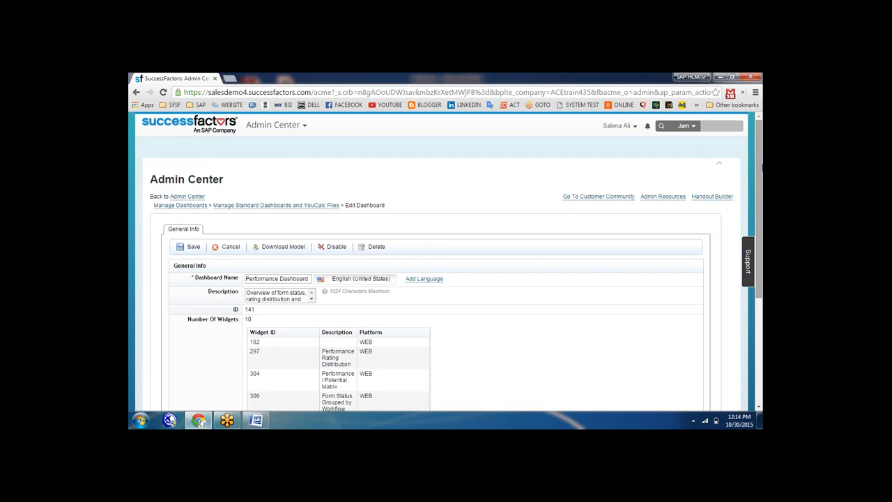
pyautogui.moveTo(761, 168); pyautogui.dragTo(759, 200)
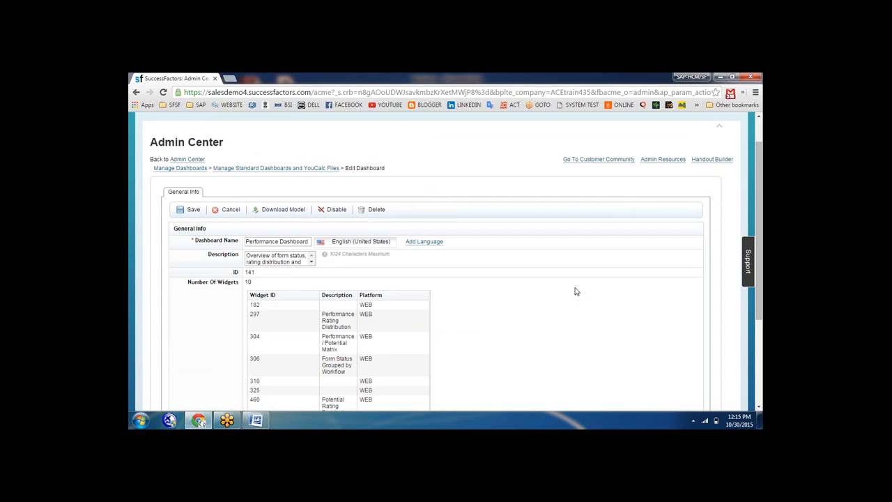
pyautogui.moveTo(760, 230); pyautogui.dragTo(763, 298)
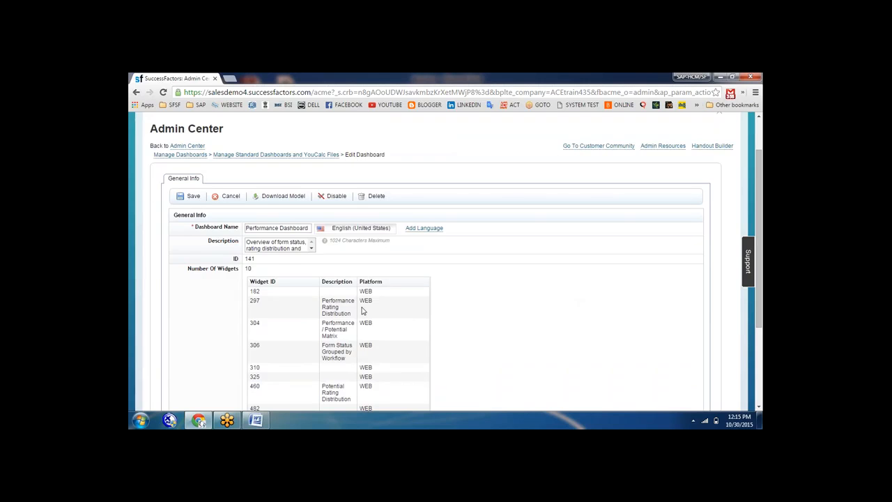
pyautogui.click(189, 196)
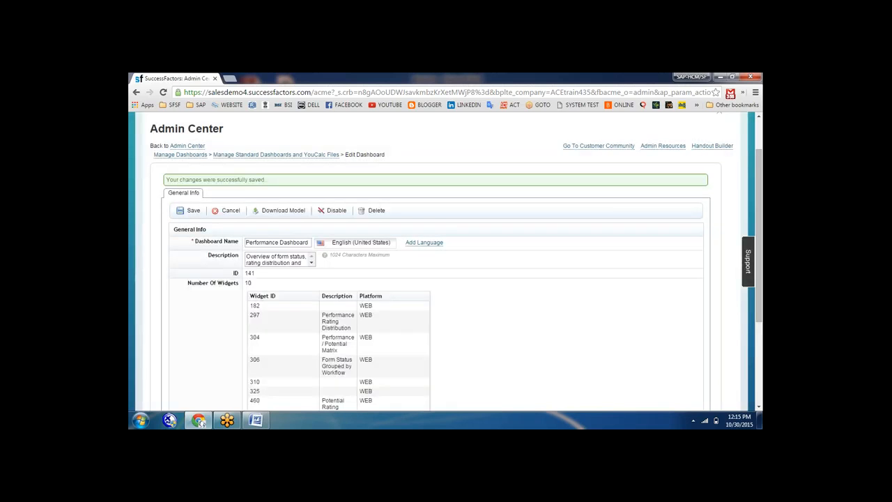
pyautogui.click(255, 157)
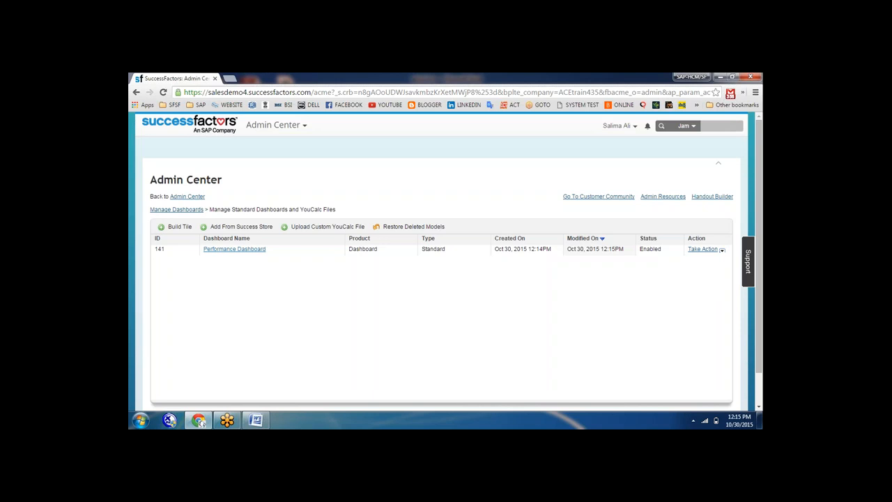
# Build a new analytics tile based on the Employee Profile domain
pyautogui.click(179, 228)
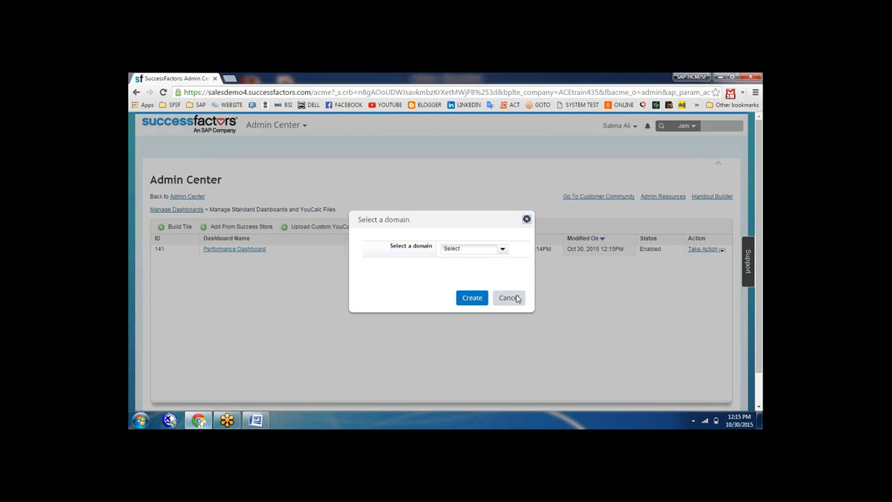
pyautogui.click(506, 253)
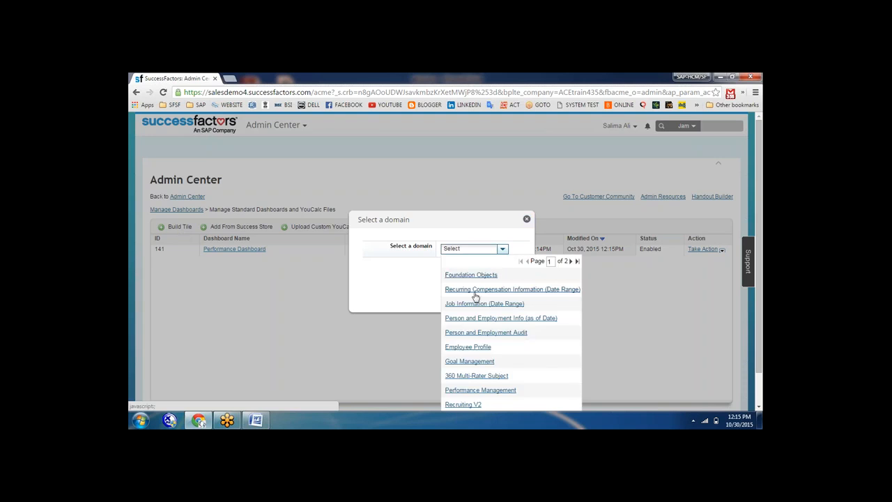
pyautogui.click(467, 347)
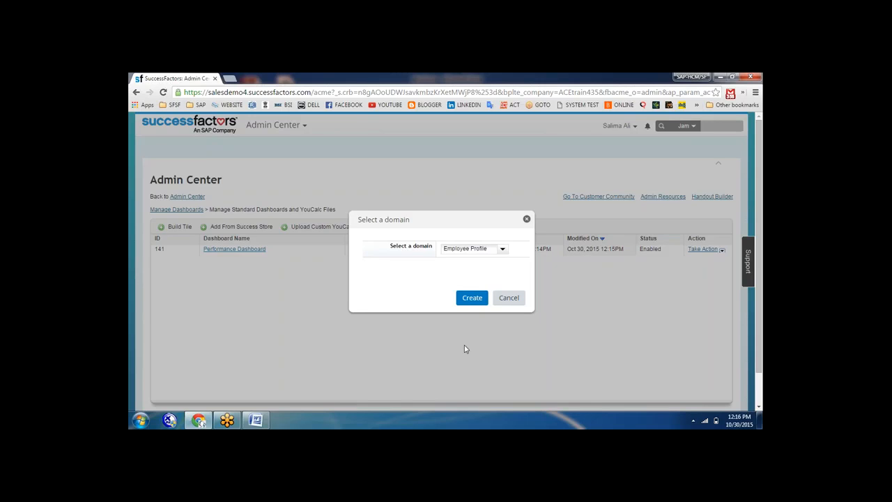
pyautogui.click(476, 296)
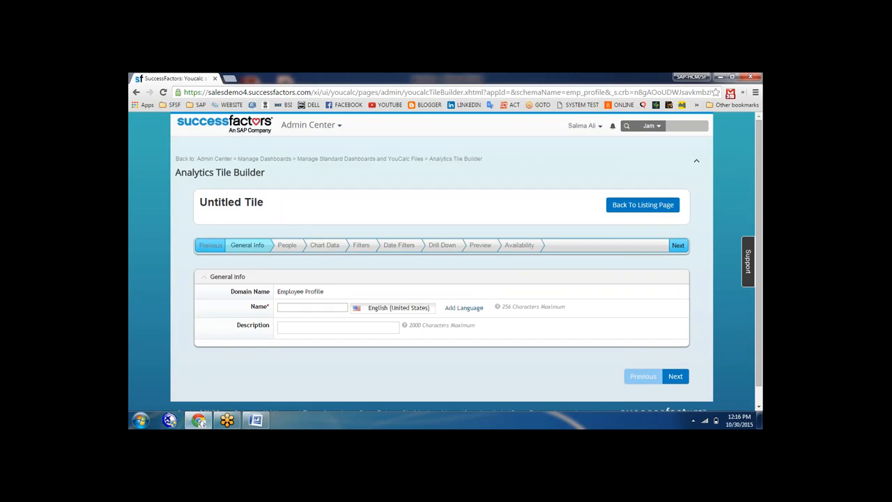
# Enter 'employee profile' as the tile's name and description, then continue to People
pyautogui.click(293, 308)
pyautogui.write('employee profile')
pyautogui.click(297, 326)
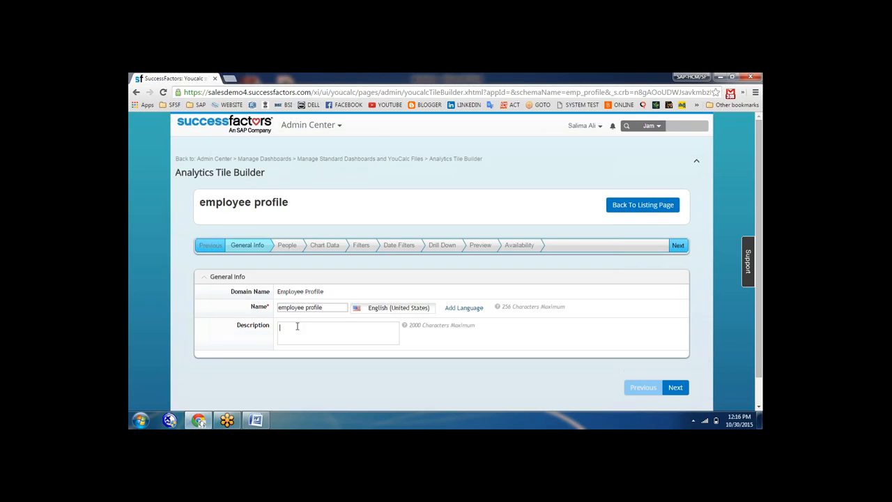
pyautogui.write('employee profile')
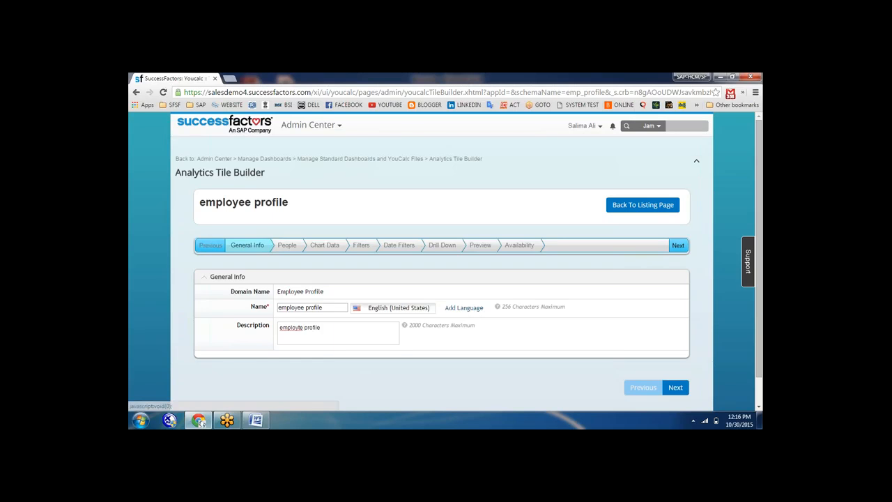
pyautogui.click(675, 387)
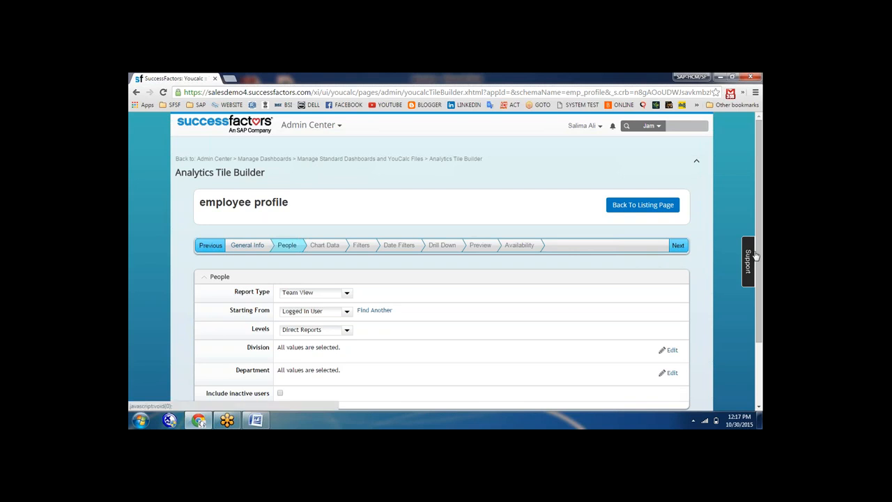
# Keep Team View and Logged In User, and set Levels to All Levels
pyautogui.scroll(-3, 761, 296)
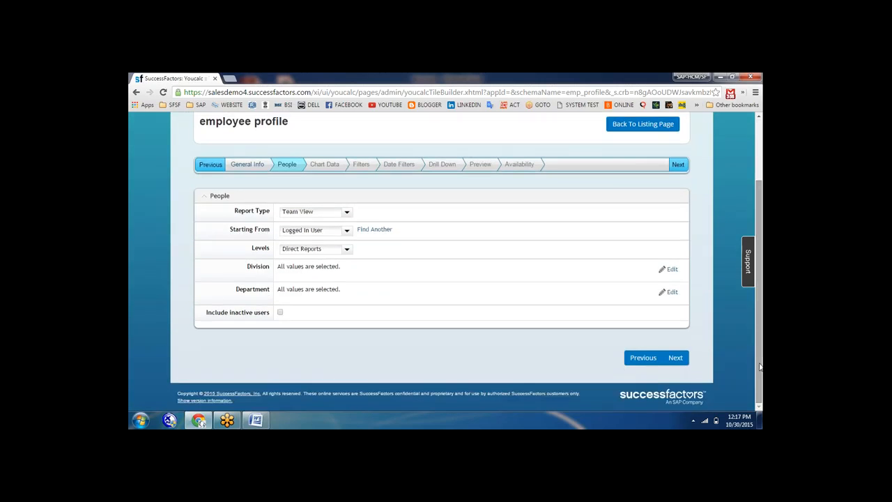
pyautogui.click(348, 215)
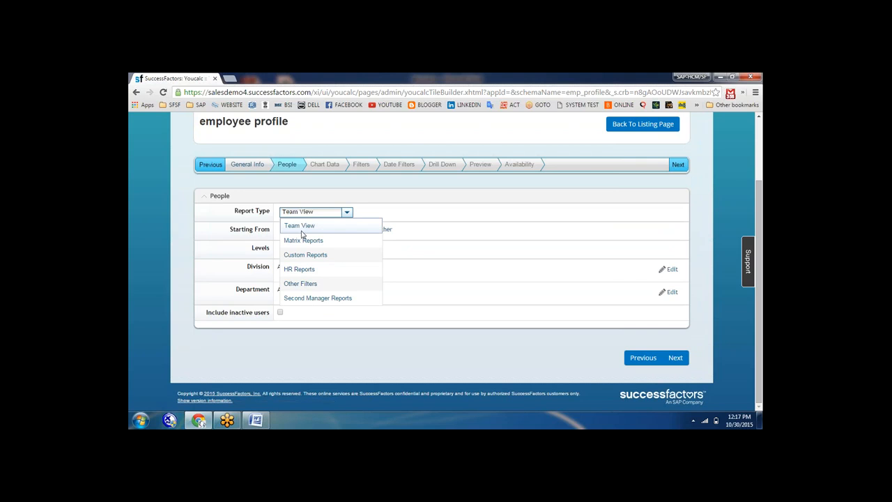
pyautogui.click(460, 245)
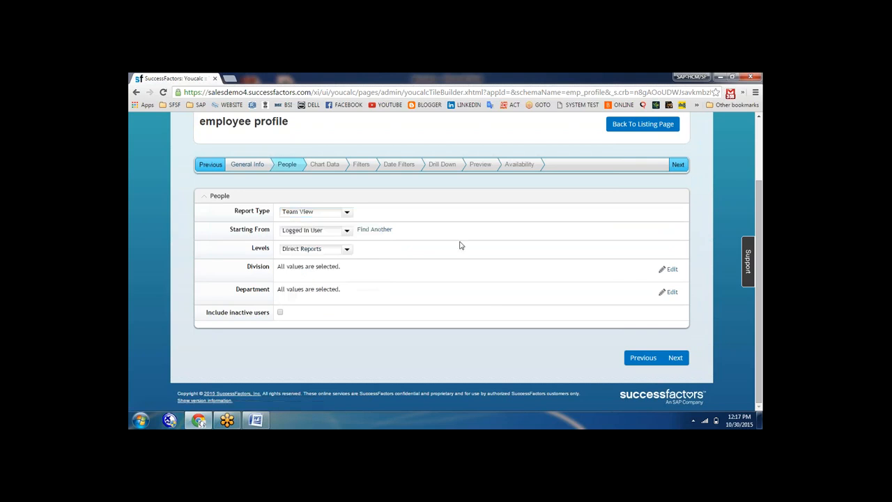
pyautogui.click(347, 232)
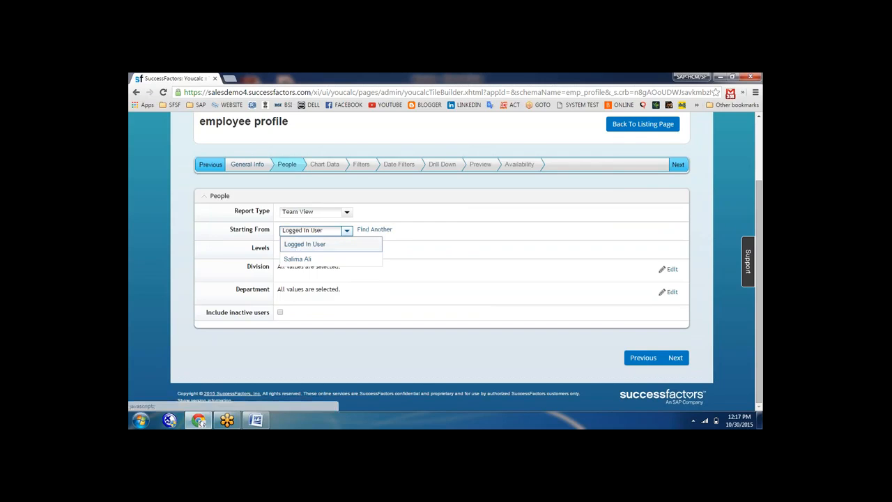
pyautogui.click(305, 247)
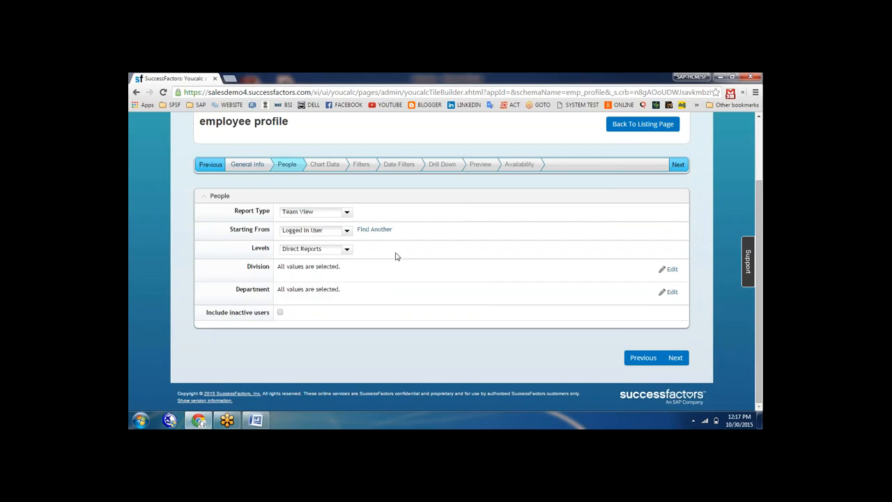
pyautogui.click(349, 252)
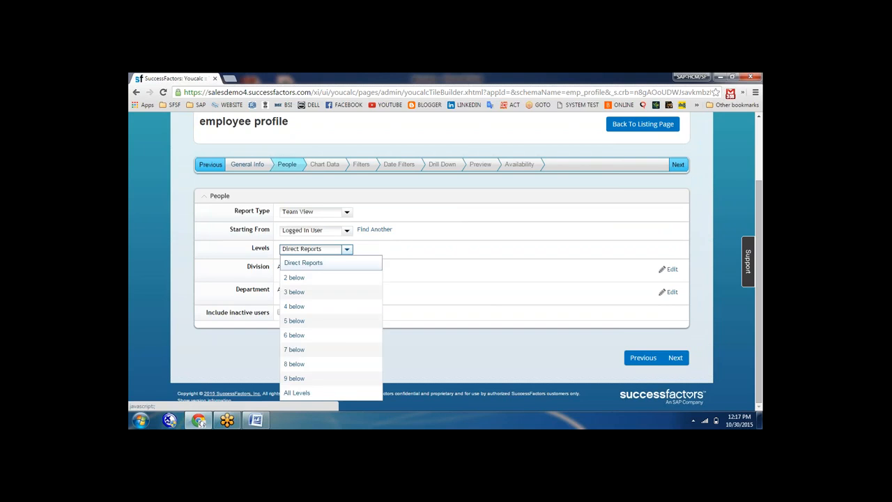
pyautogui.click(297, 392)
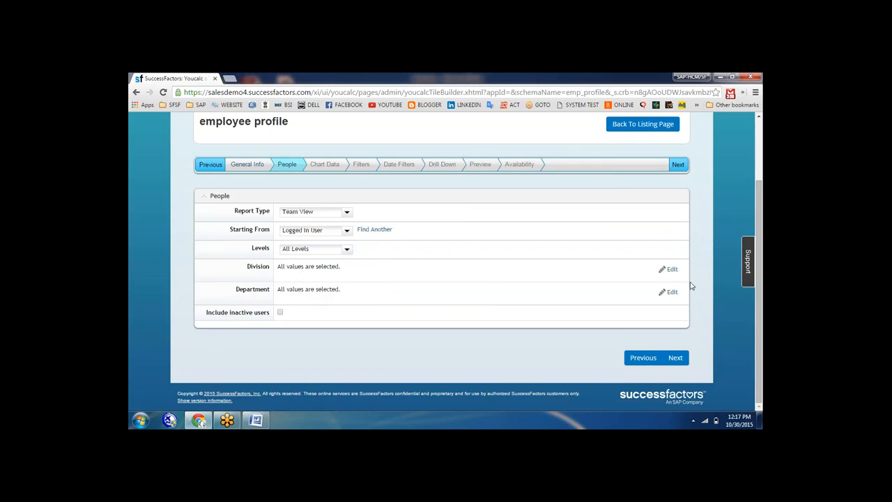
# Reselect all divisions for the tile and advance to Chart Data
pyautogui.click(670, 269)
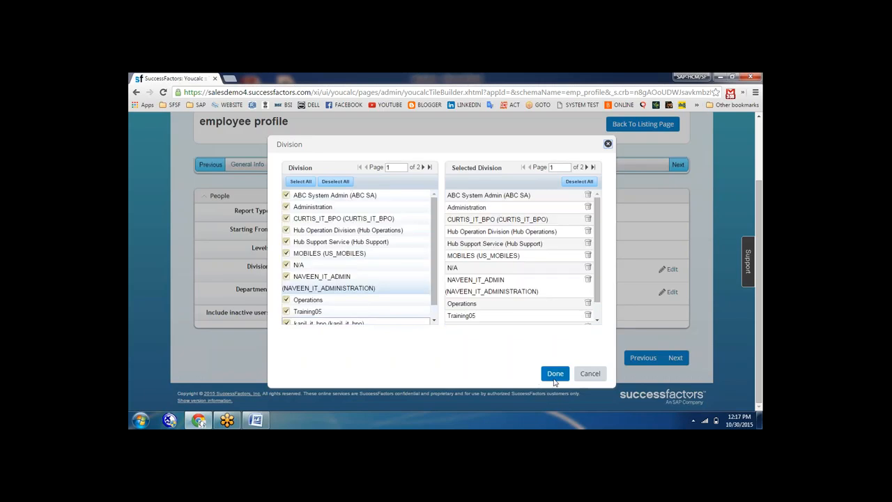
pyautogui.click(580, 181)
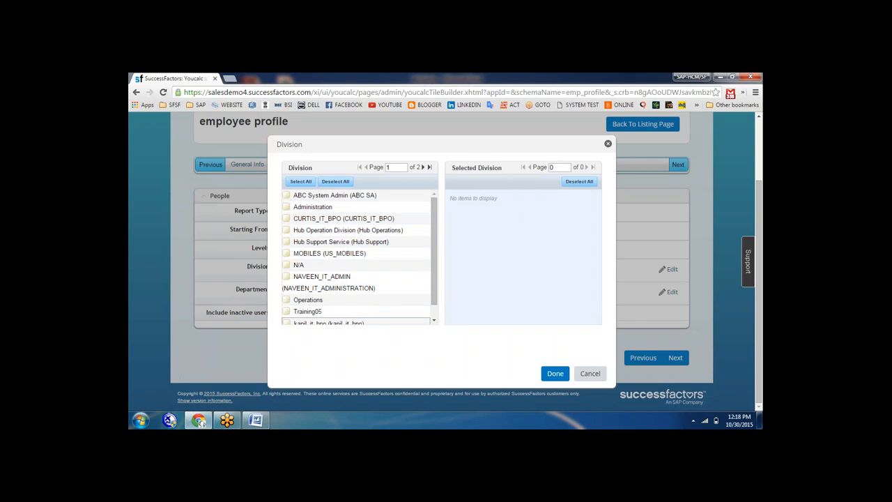
pyautogui.click(301, 181)
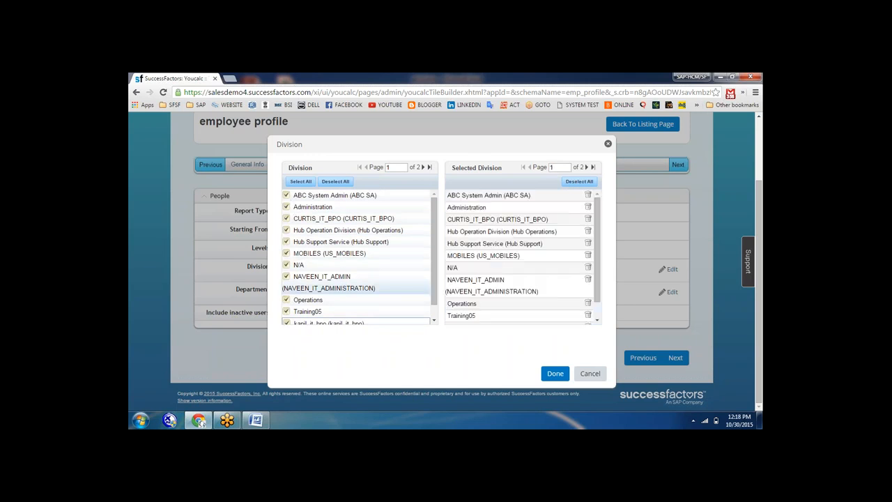
pyautogui.click(552, 375)
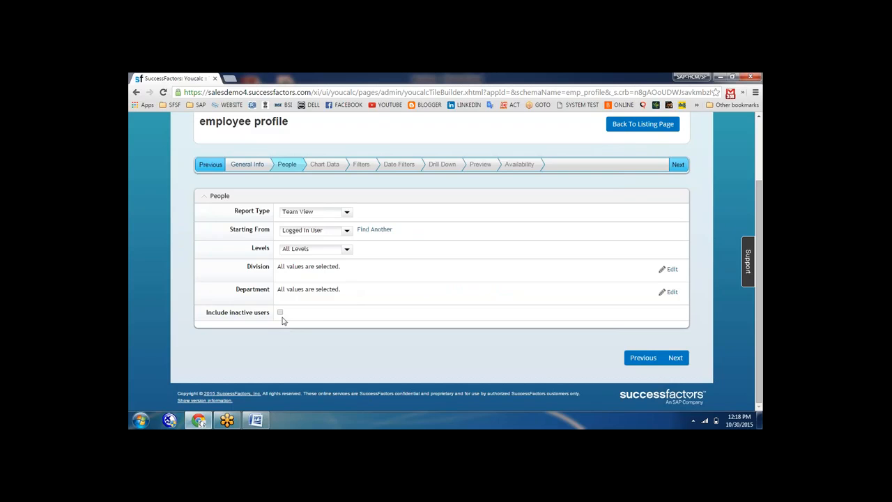
pyautogui.click(676, 358)
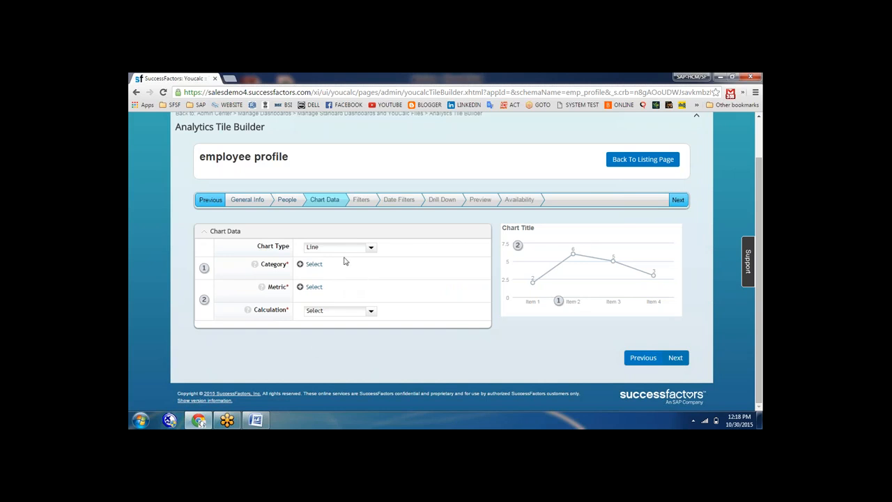
# Try Pie and Column chart types, revert to Line, and choose the Category column
pyautogui.click(371, 249)
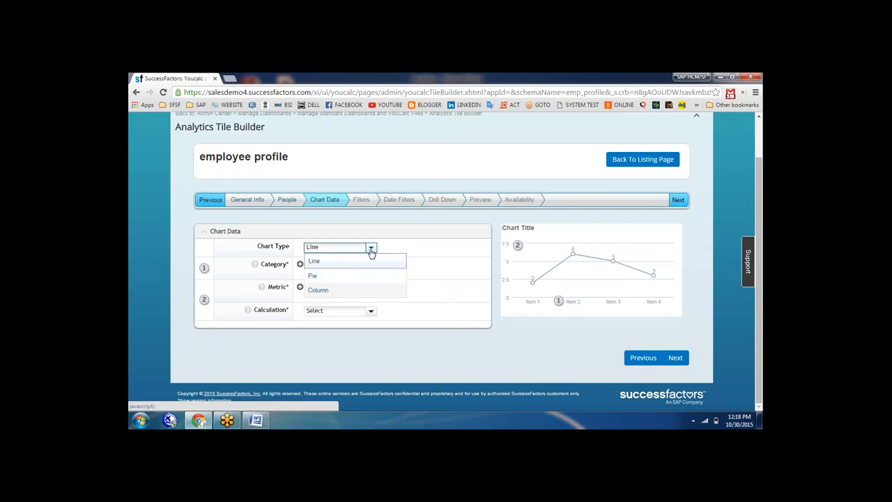
pyautogui.click(313, 277)
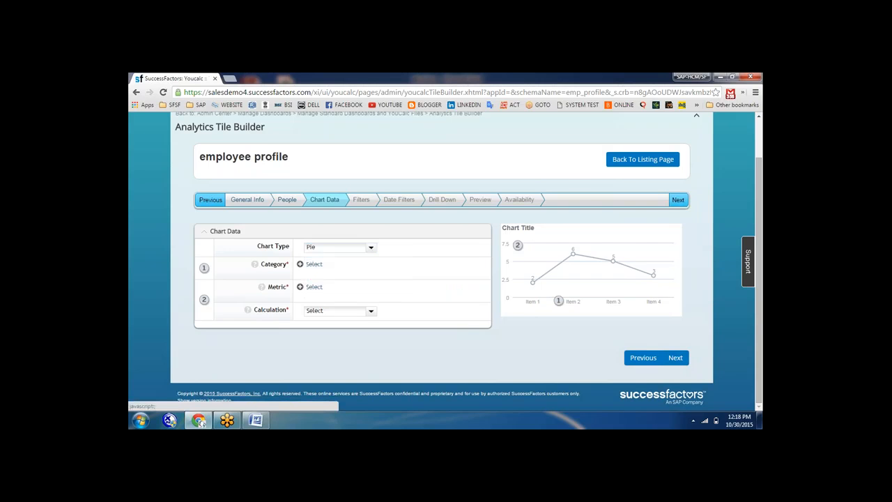
pyautogui.click(372, 248)
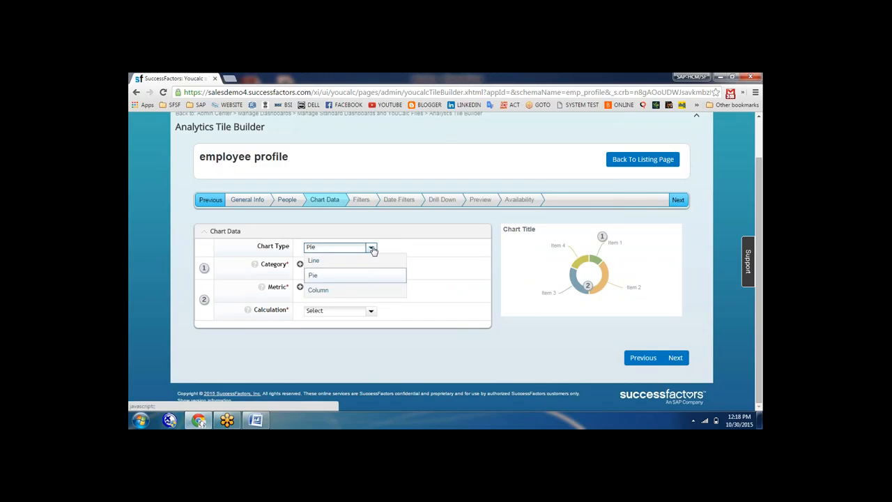
pyautogui.click(320, 291)
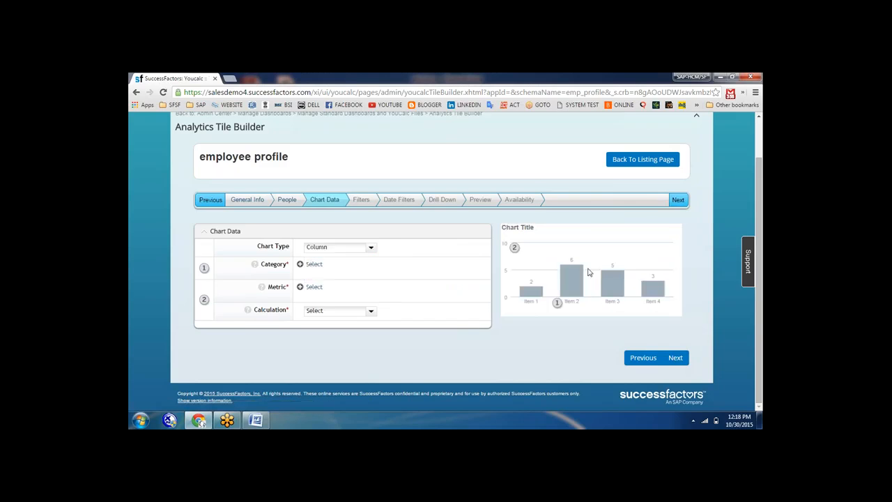
pyautogui.click(372, 251)
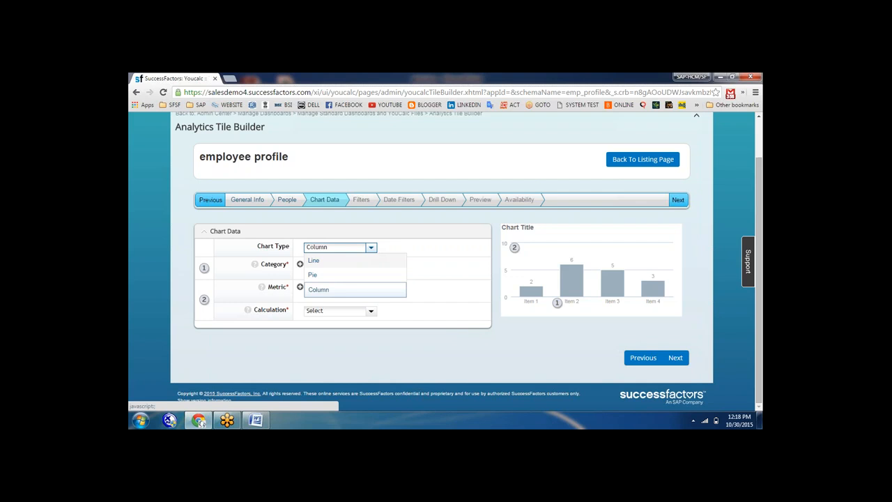
pyautogui.click(318, 263)
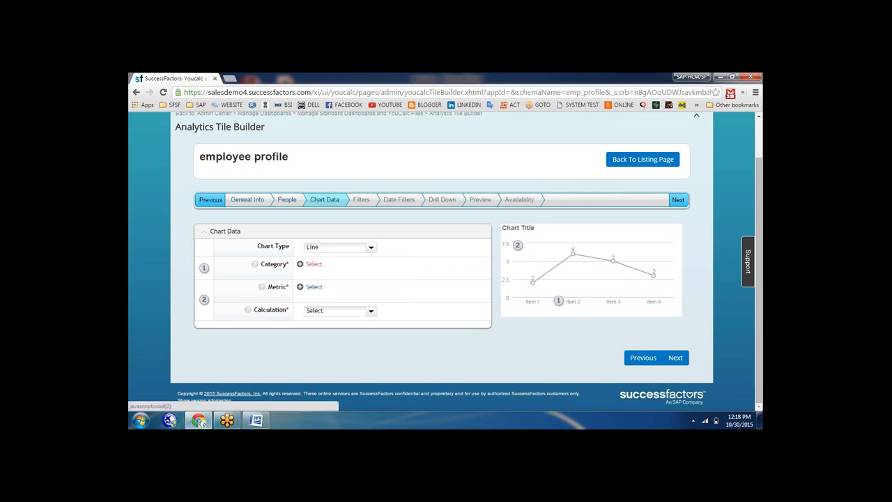
pyautogui.click(314, 265)
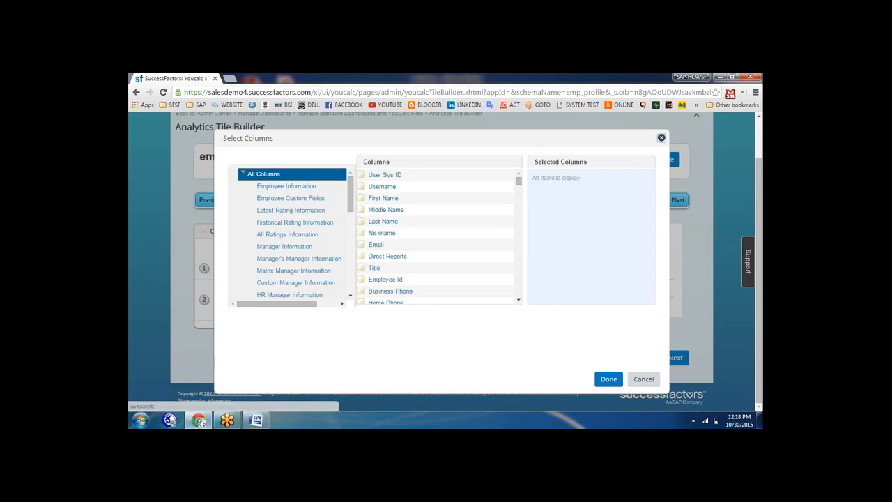
# Set the chart's Category to the Username column
pyautogui.click(287, 187)
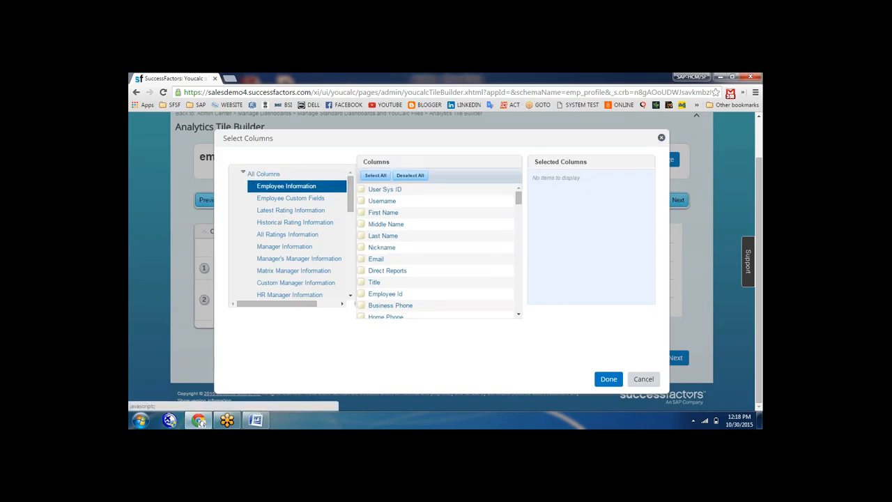
pyautogui.click(362, 200)
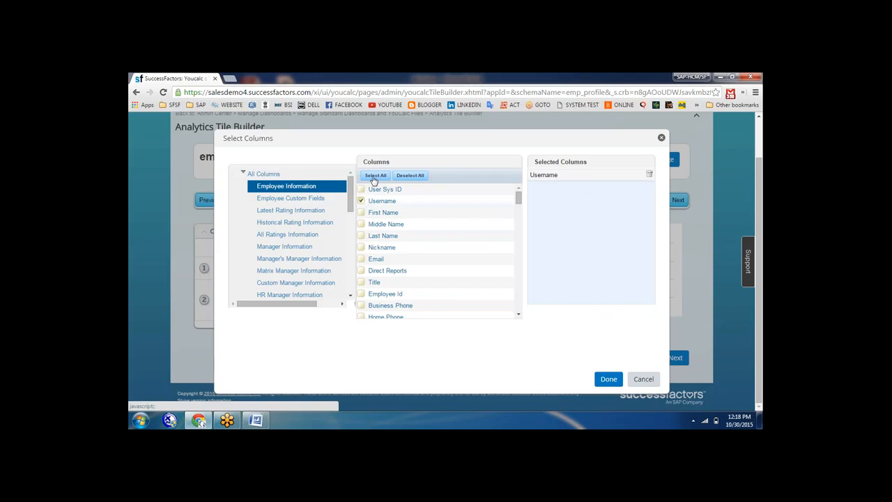
pyautogui.click(375, 175)
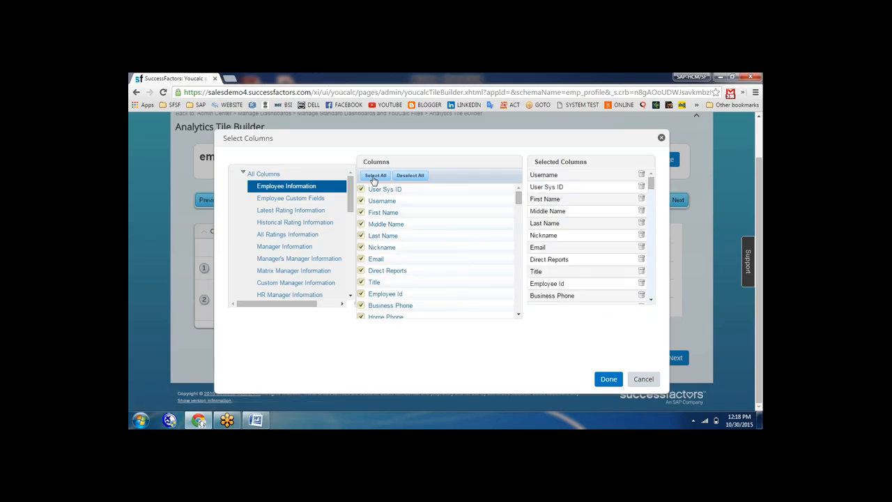
pyautogui.click(608, 379)
pyautogui.click(513, 302)
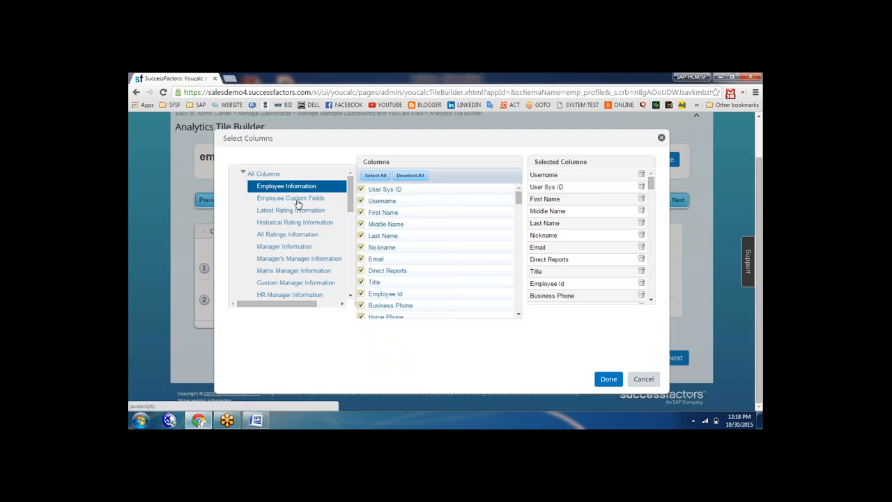
pyautogui.click(398, 176)
pyautogui.click(362, 192)
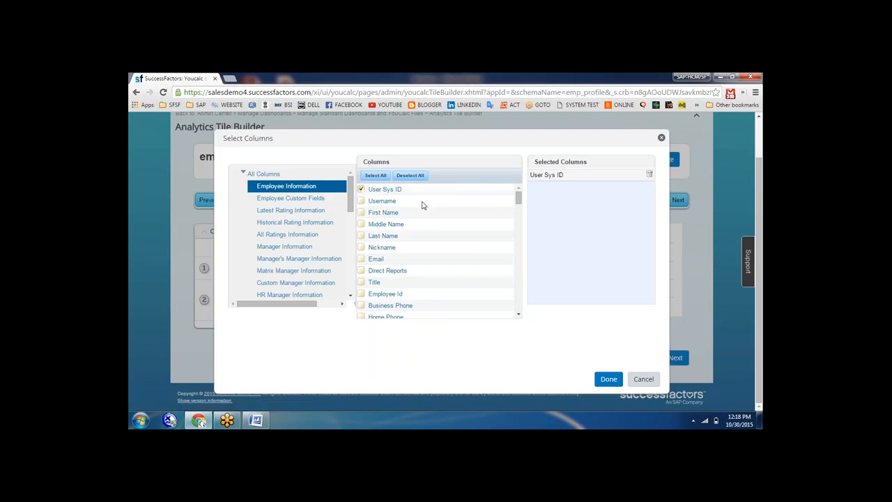
pyautogui.click(361, 189)
pyautogui.click(362, 201)
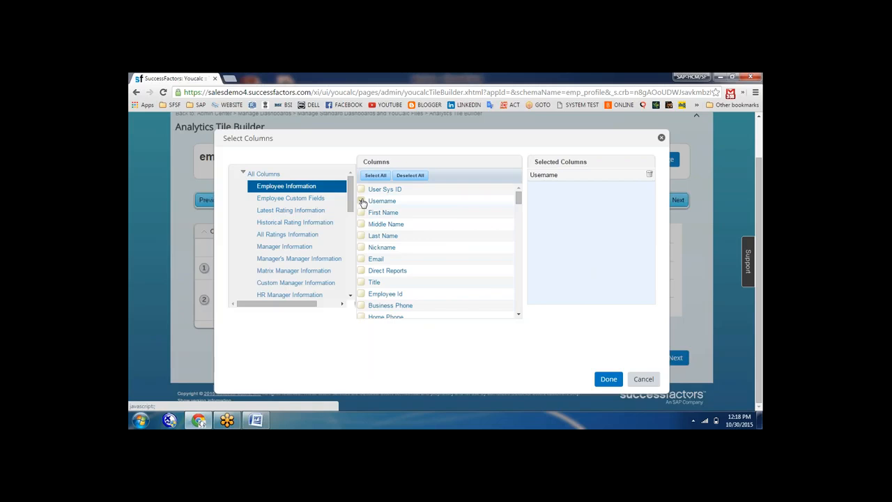
pyautogui.click(600, 384)
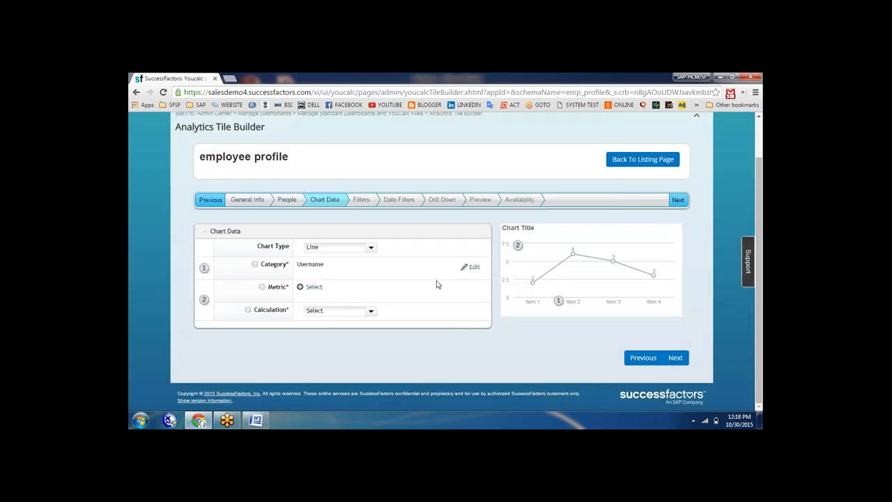
# Set the Metric to Email with a COUNT calculation and advance to Filters
pyautogui.click(312, 288)
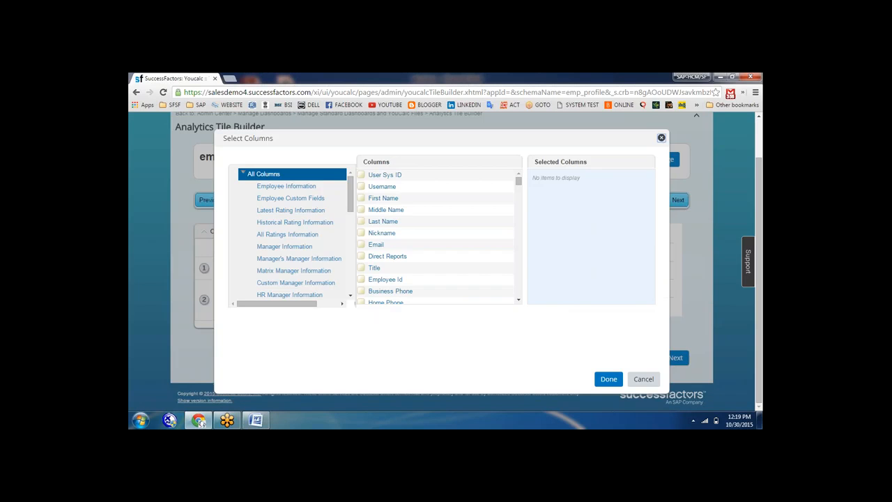
pyautogui.click(282, 186)
pyautogui.click(362, 213)
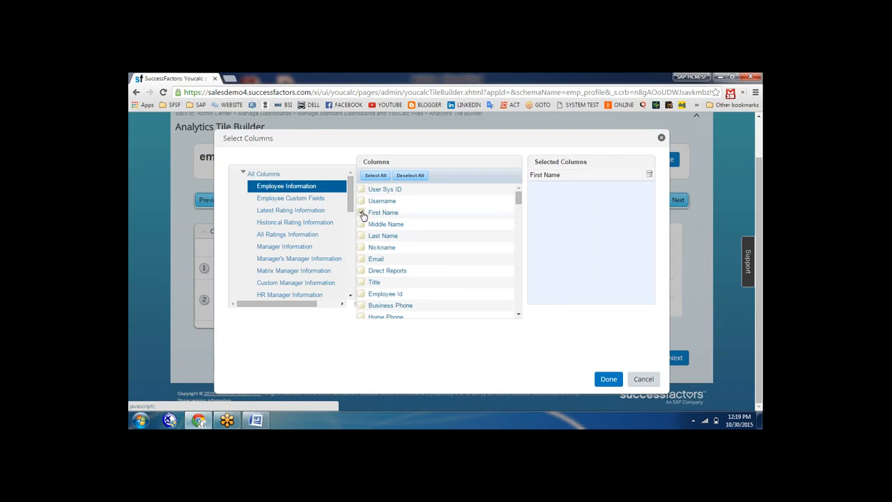
pyautogui.click(362, 213)
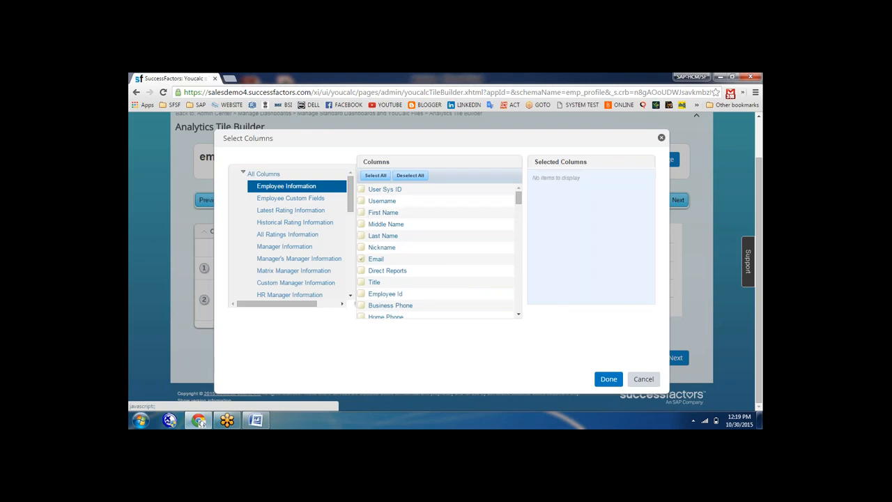
pyautogui.click(361, 258)
pyautogui.click(609, 379)
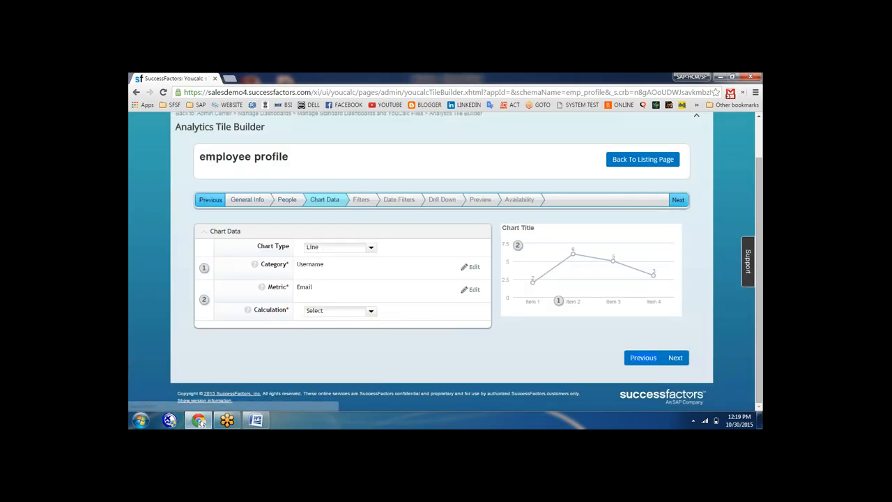
pyautogui.click(371, 311)
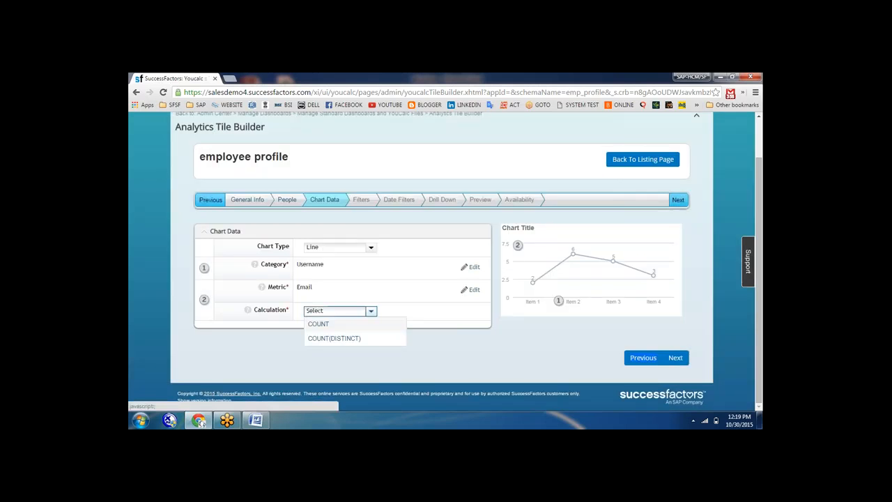
pyautogui.click(330, 325)
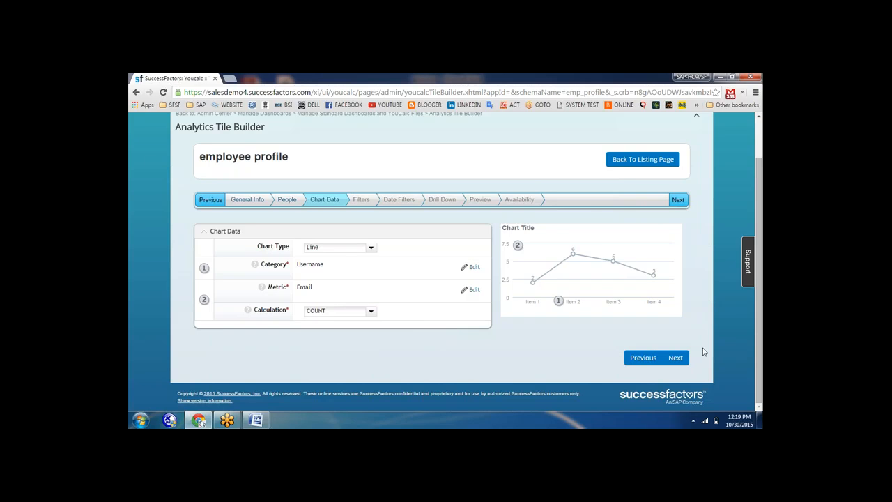
pyautogui.click(677, 357)
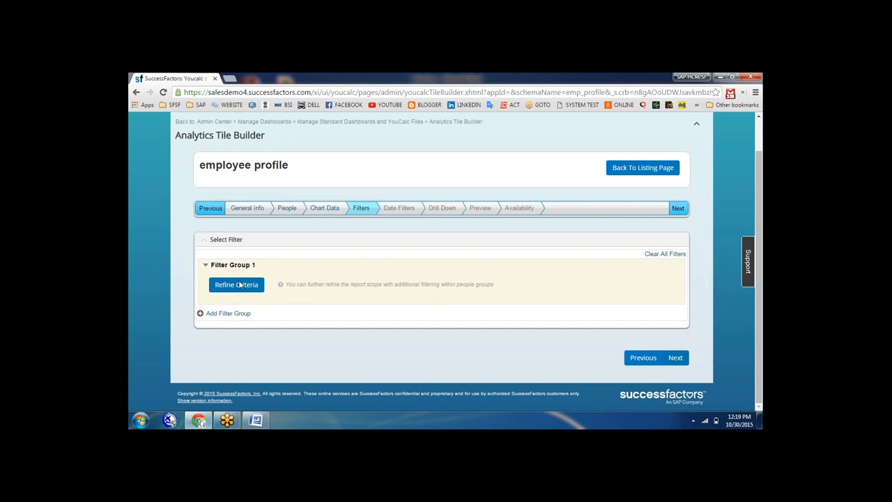
# Add a User Sys ID filter to Filter Group 1, restricted to one selected user
pyautogui.click(240, 284)
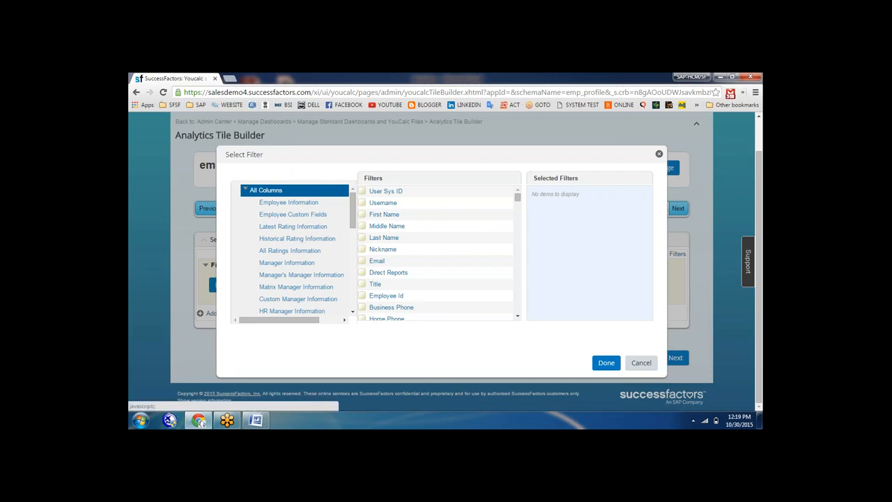
pyautogui.click(287, 203)
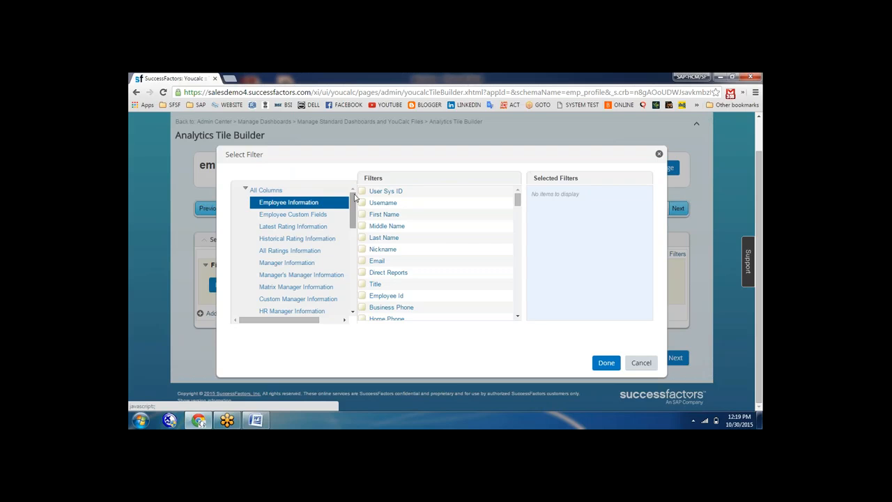
pyautogui.click(362, 193)
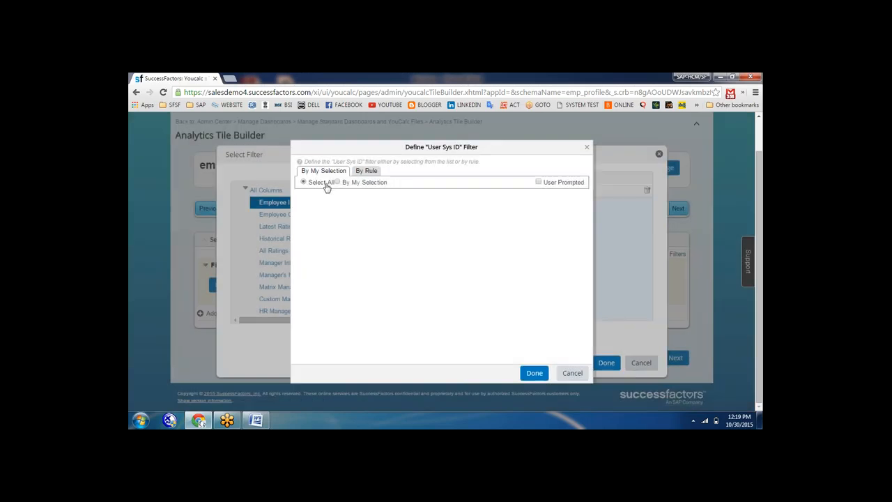
pyautogui.click(338, 183)
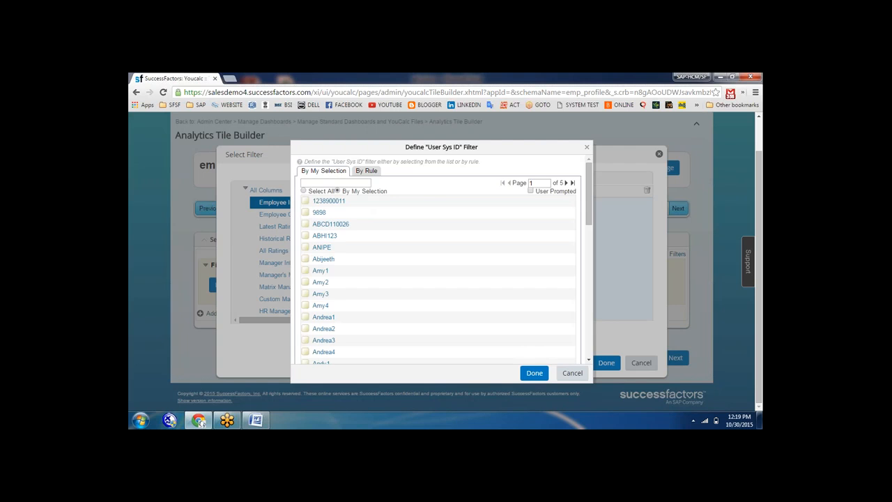
pyautogui.click(304, 191)
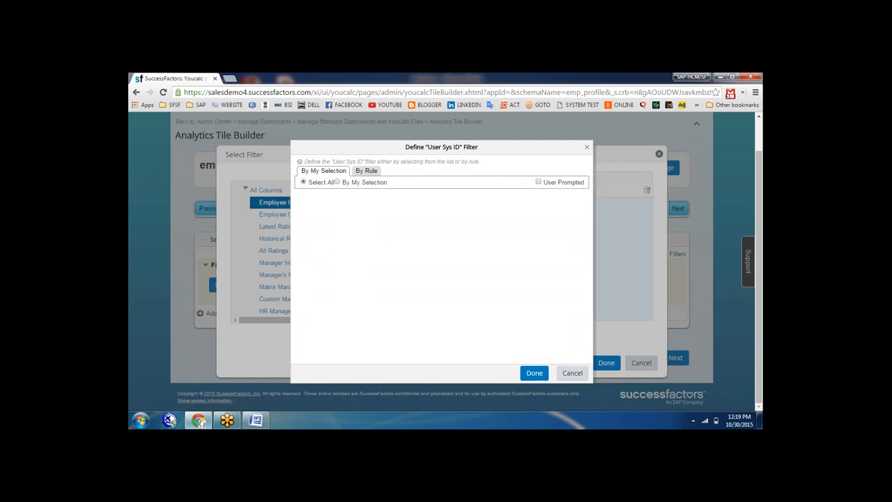
pyautogui.click(338, 181)
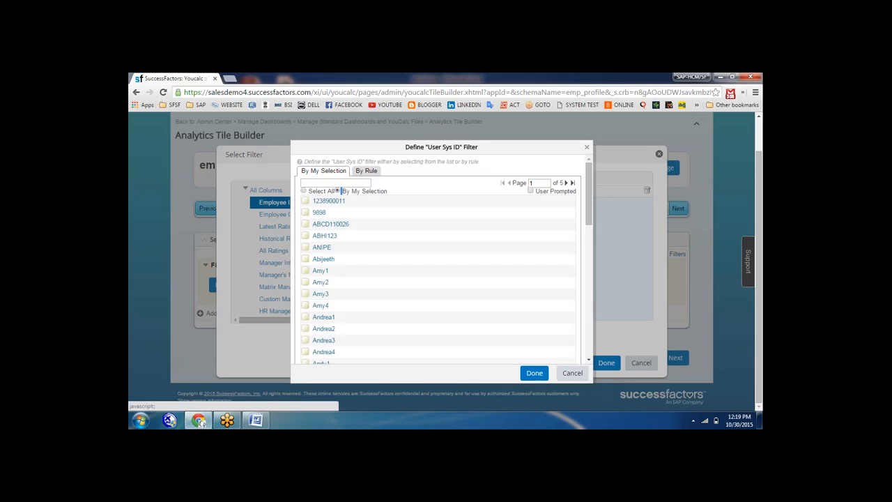
pyautogui.click(305, 246)
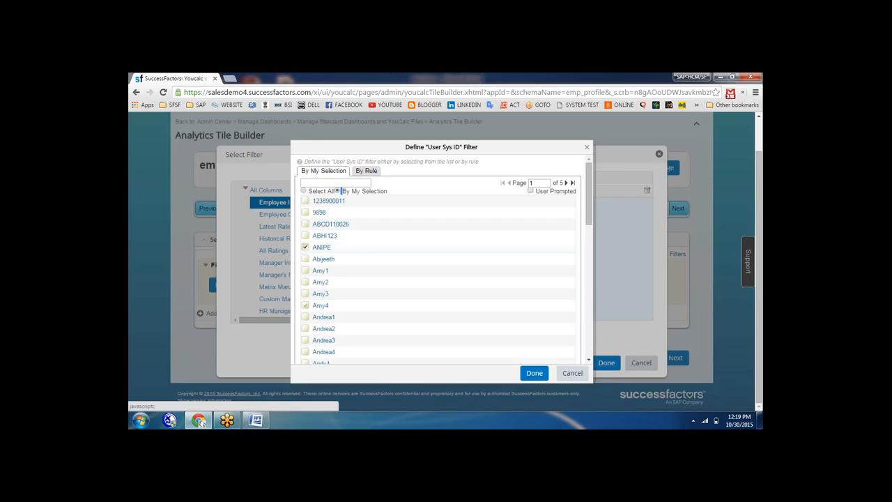
pyautogui.click(539, 374)
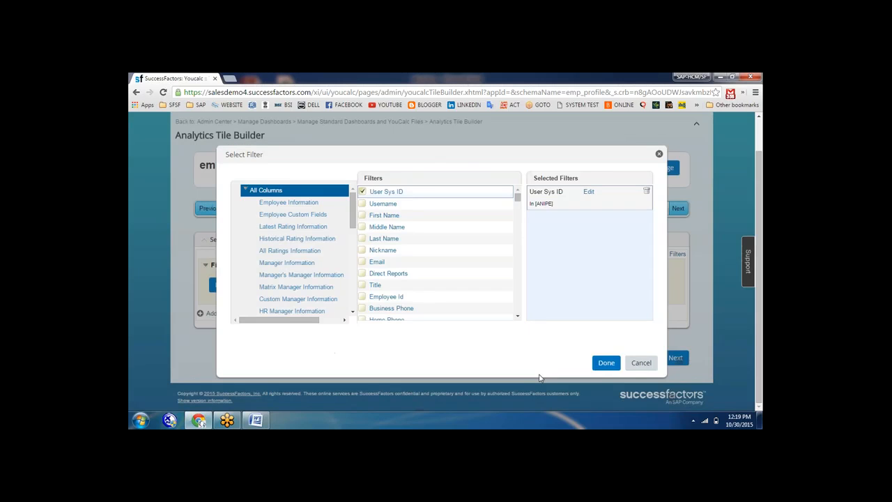
pyautogui.click(605, 365)
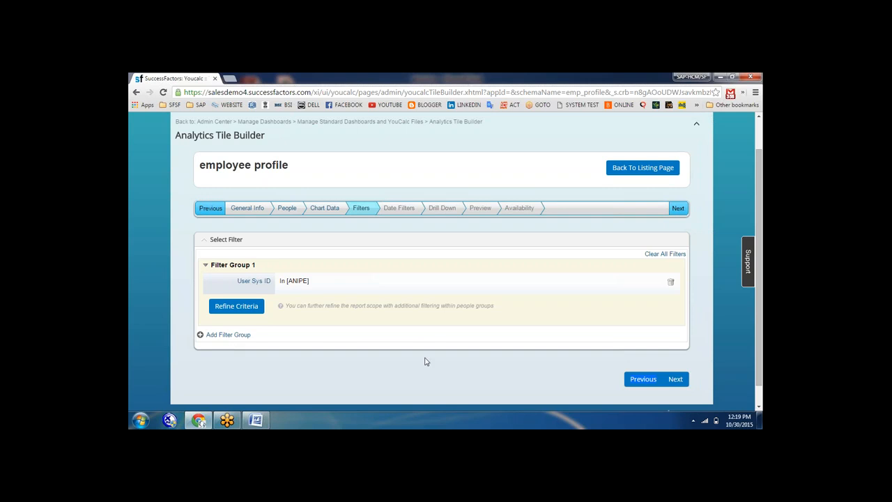
# Enable the tile's date filter and add every Employee Information field as drill-down columns
pyautogui.click(676, 379)
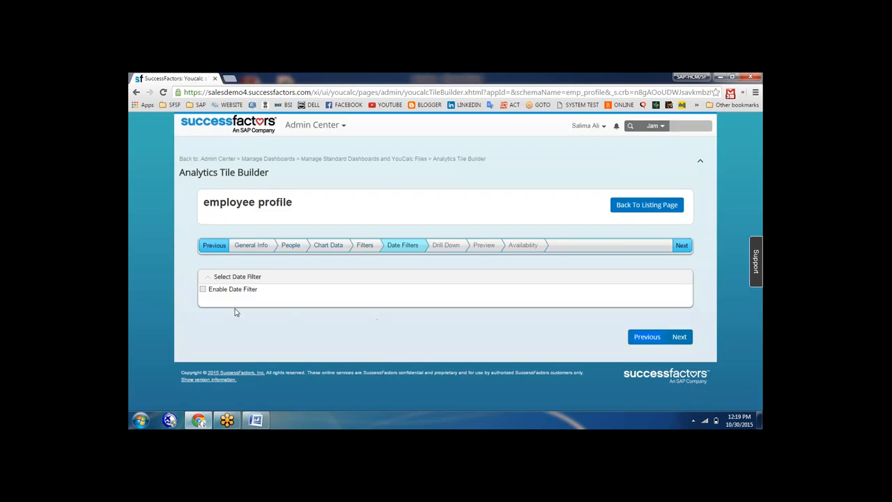
pyautogui.click(202, 290)
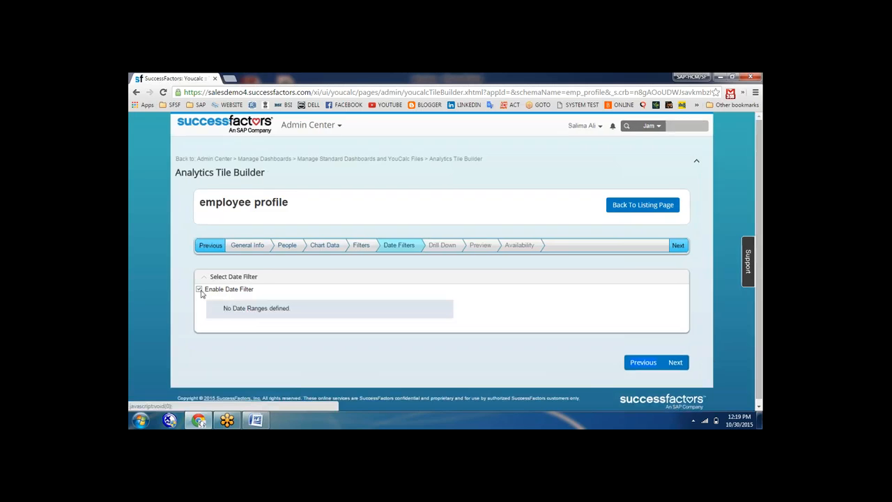
pyautogui.click(675, 362)
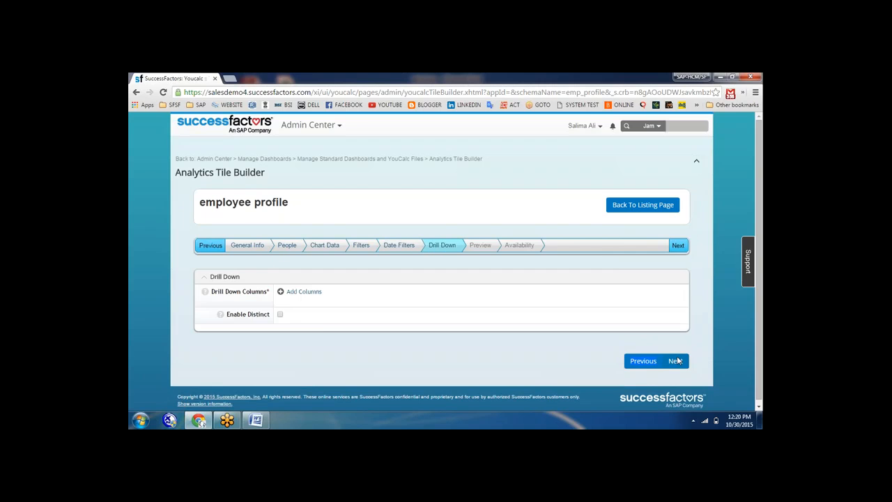
pyautogui.click(306, 293)
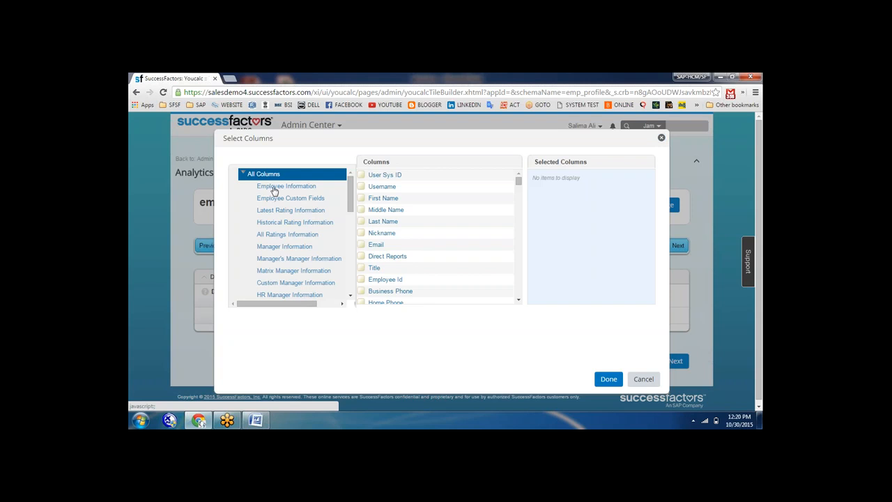
pyautogui.click(271, 186)
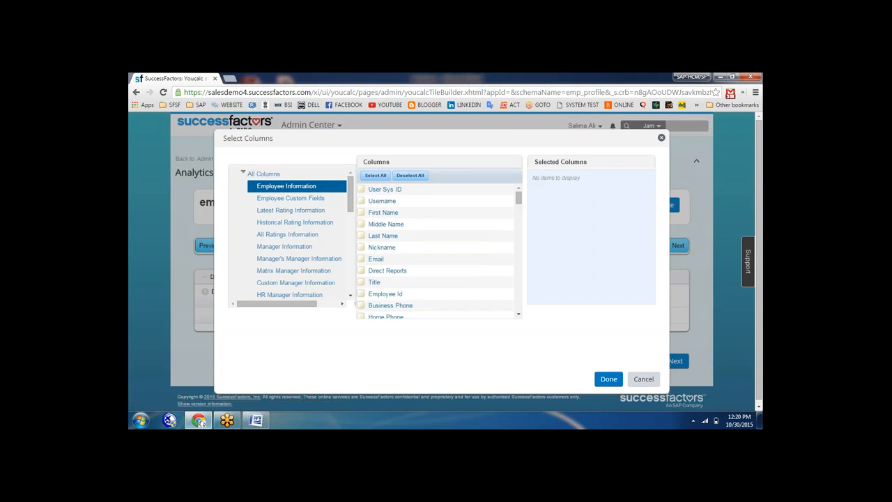
pyautogui.click(375, 175)
pyautogui.click(608, 381)
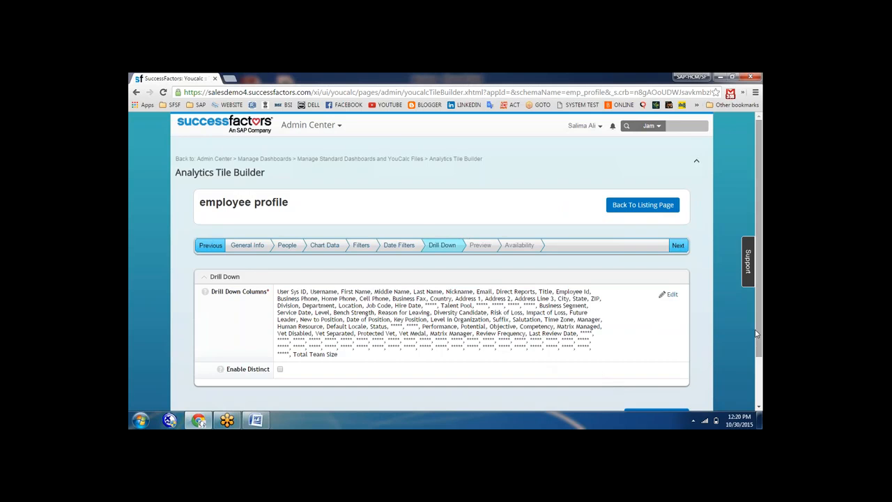
pyautogui.scroll(-2, 759, 279)
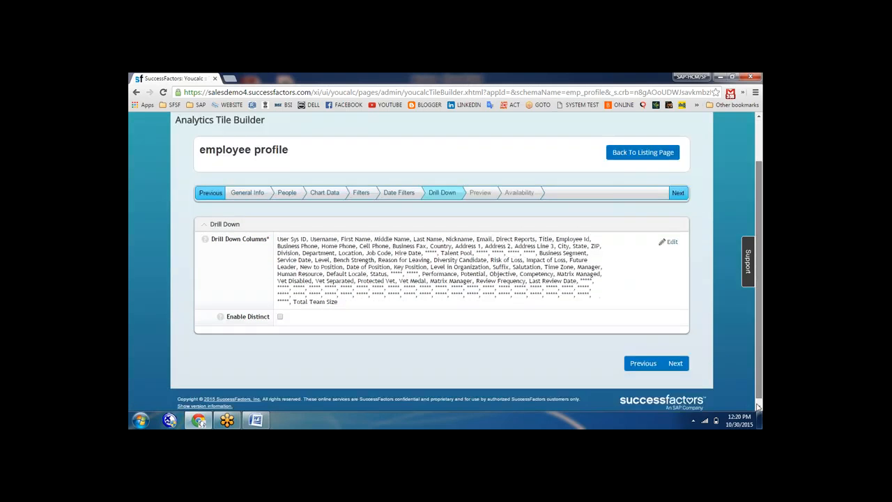
# Reach the Preview step and toggle the employee profile tile between expanded and normal size
pyautogui.click(675, 358)
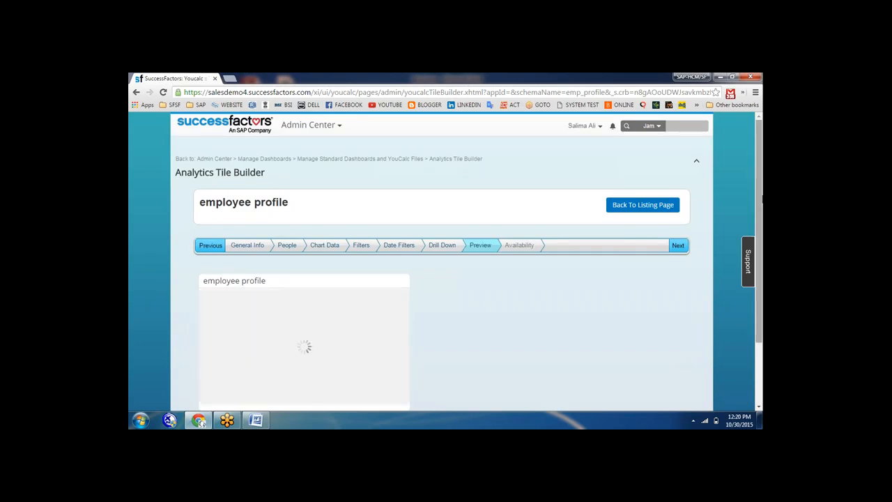
pyautogui.scroll(-2, 279, 230)
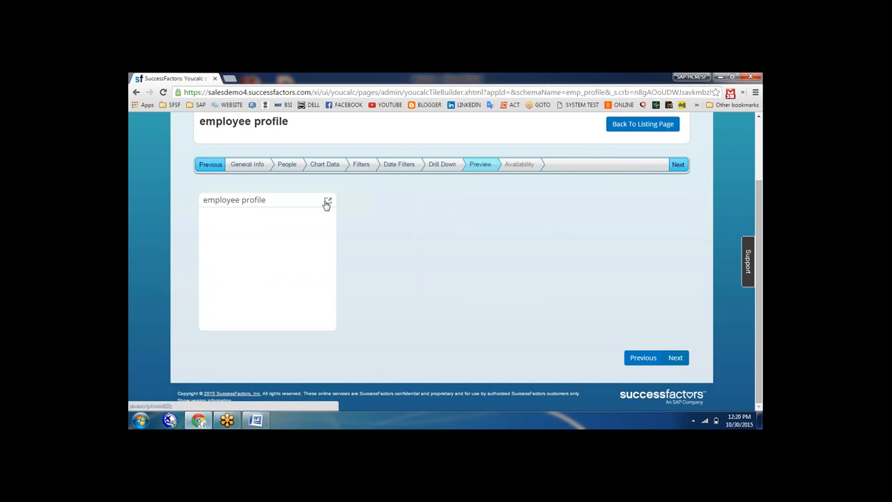
pyautogui.click(327, 202)
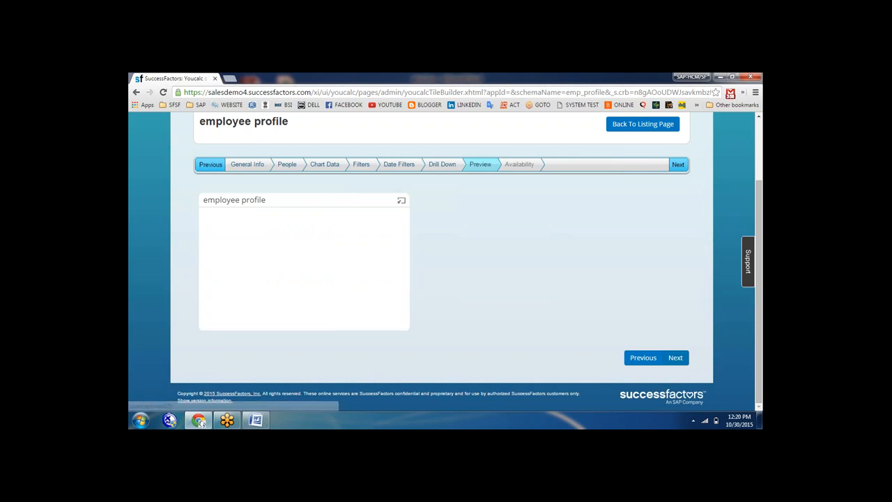
pyautogui.click(400, 202)
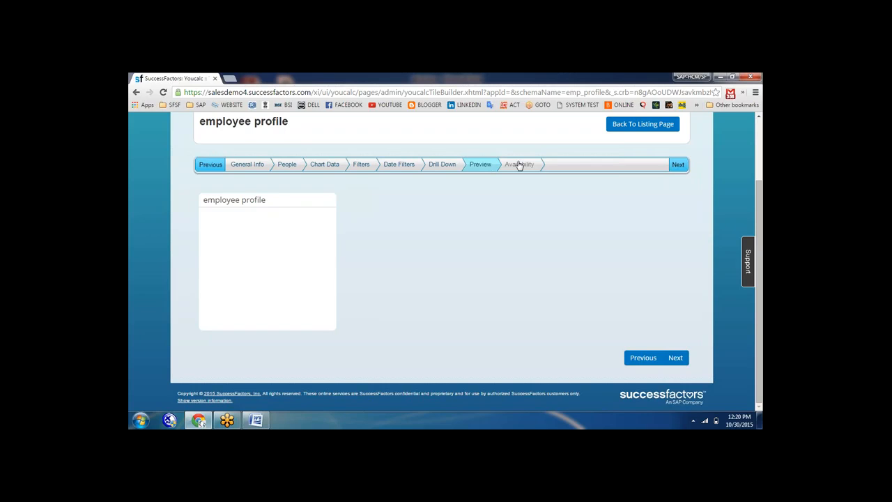
pyautogui.moveTo(518, 165); pyautogui.dragTo(200, 422)
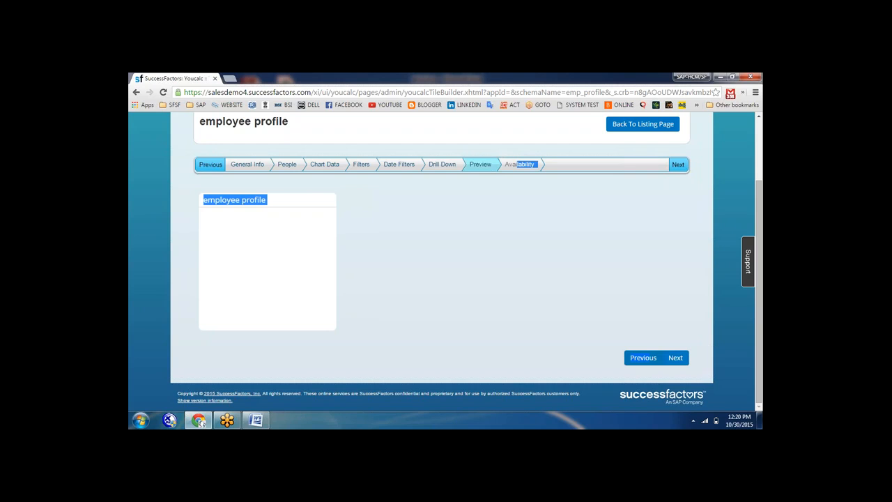
# Pass the Availability step and save the employee profile tile, listed as ID 142
pyautogui.click(675, 358)
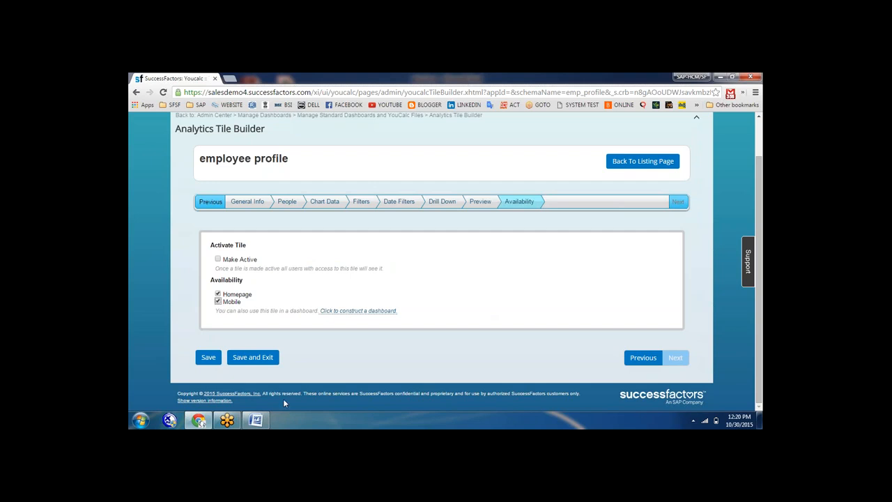
pyautogui.click(248, 361)
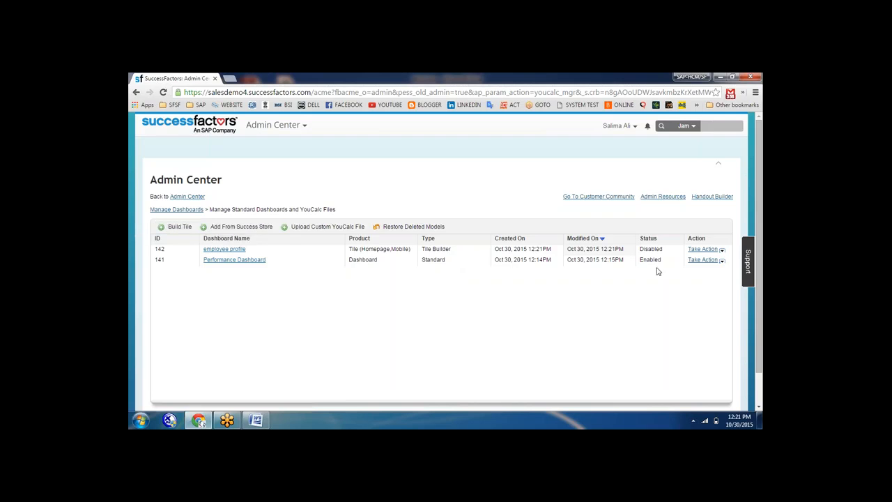
# Enable tile 142, then delete it and return to the Manage Dashboards overview
pyautogui.click(722, 250)
pyautogui.click(707, 258)
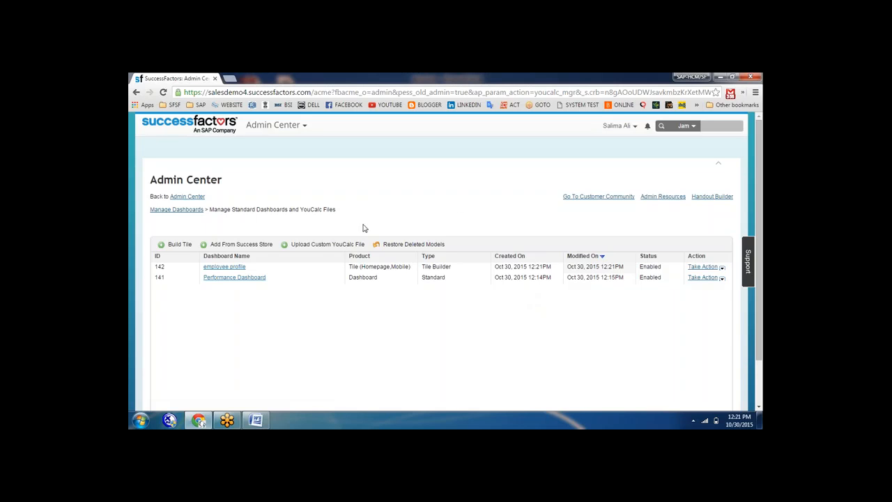
pyautogui.click(704, 266)
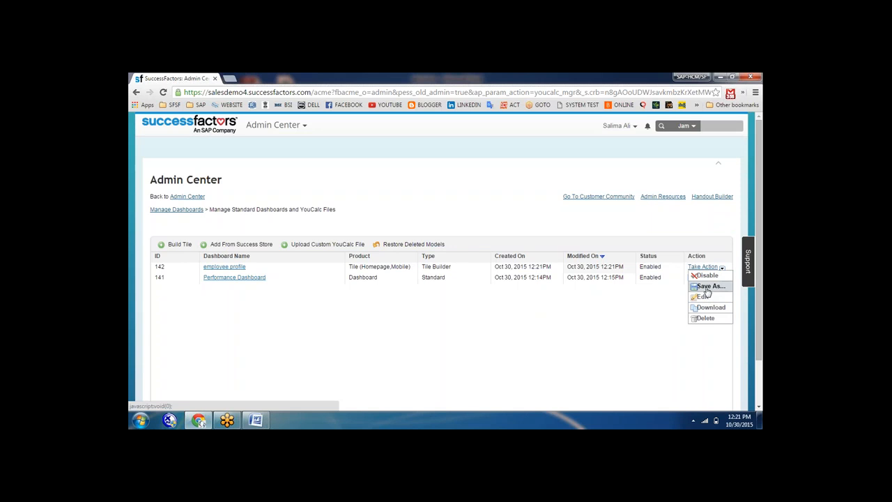
pyautogui.click(705, 317)
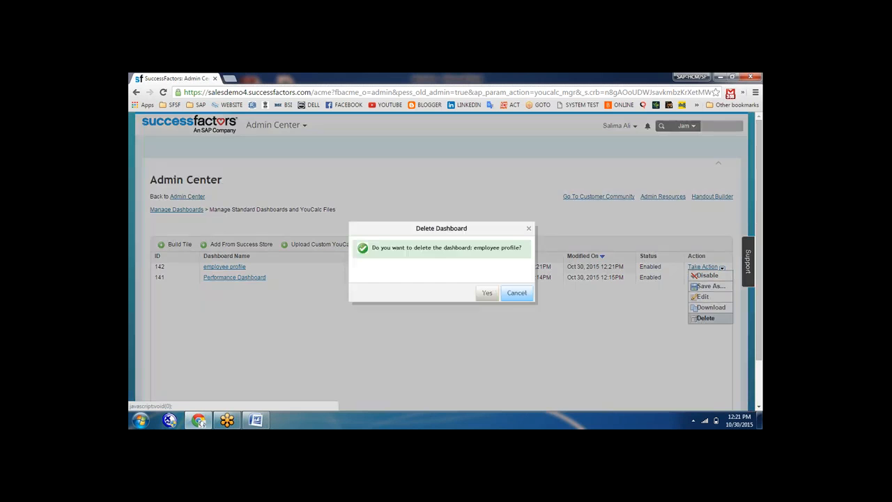
pyautogui.click(488, 292)
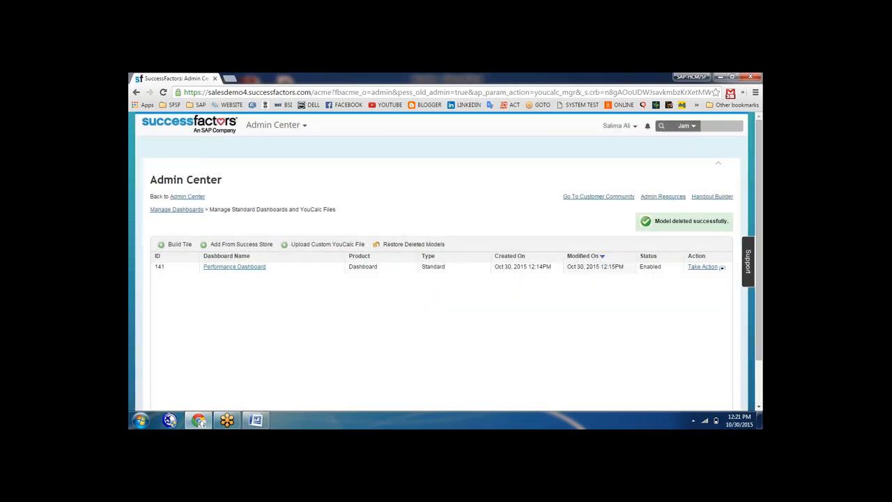
pyautogui.click(187, 199)
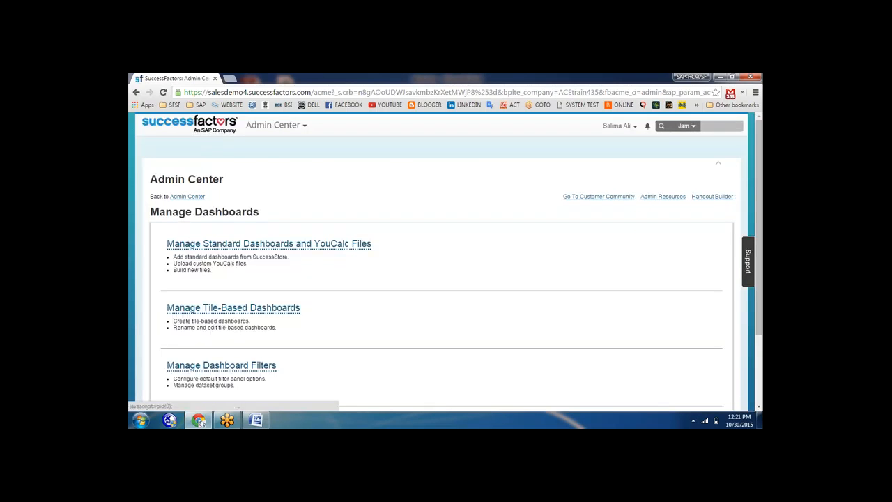
# Start a new tile-based dashboard, then abandon the form without saving
pyautogui.click(286, 312)
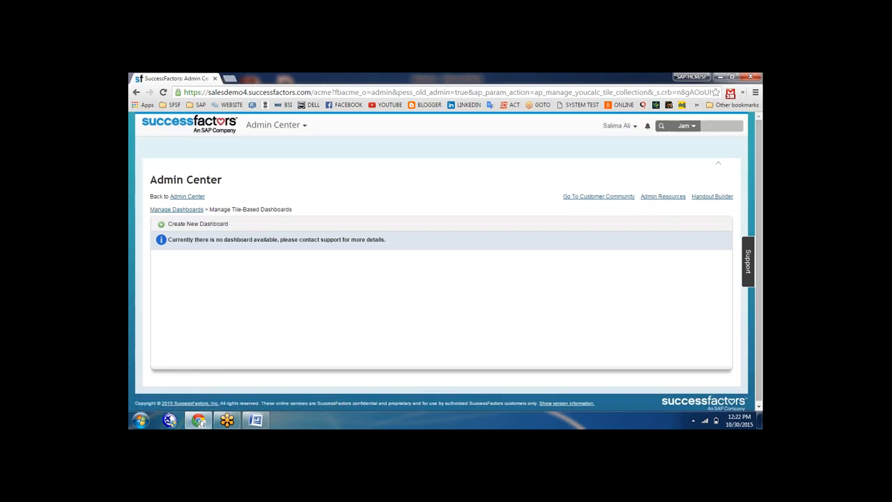
pyautogui.click(204, 226)
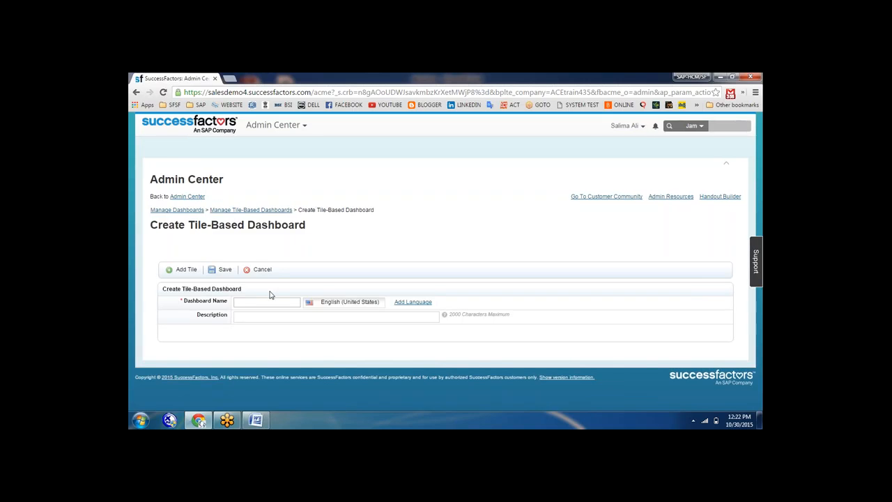
pyautogui.click(232, 215)
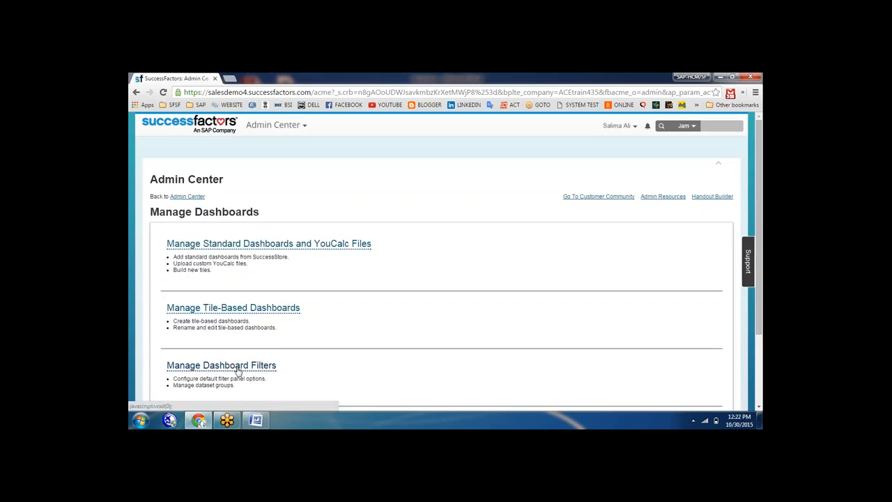
# Save the Department, Division and Location people filters, then return to Admin Center
pyautogui.click(238, 370)
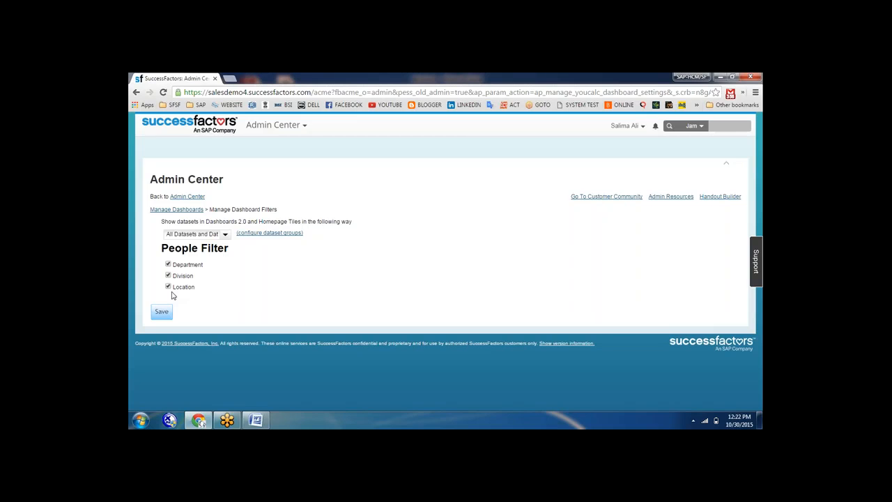
pyautogui.click(161, 311)
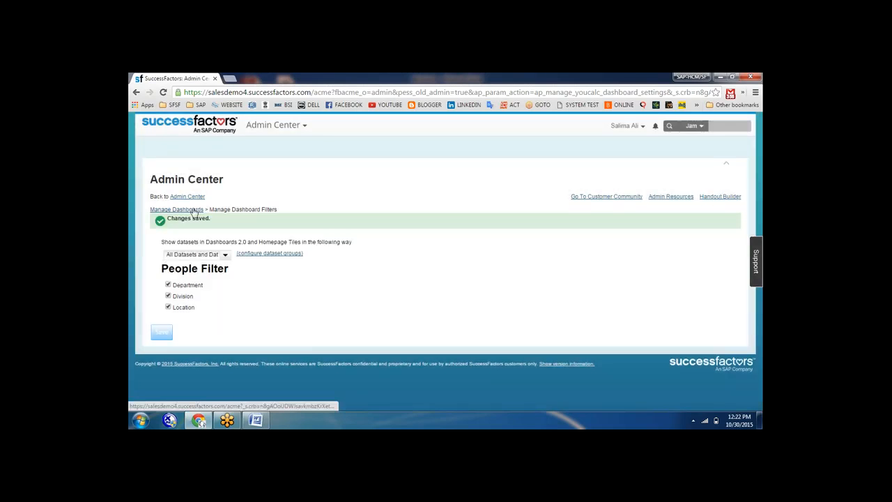
pyautogui.click(194, 197)
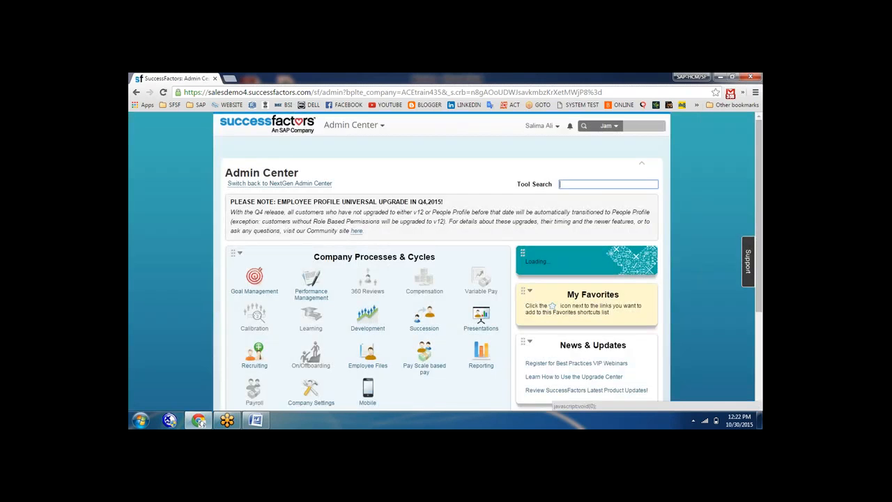
# Add the lines 'Ad hoc report builder 2.0' and 'granting permissions=' to the Word notes, then minimize Word
pyautogui.click(255, 421)
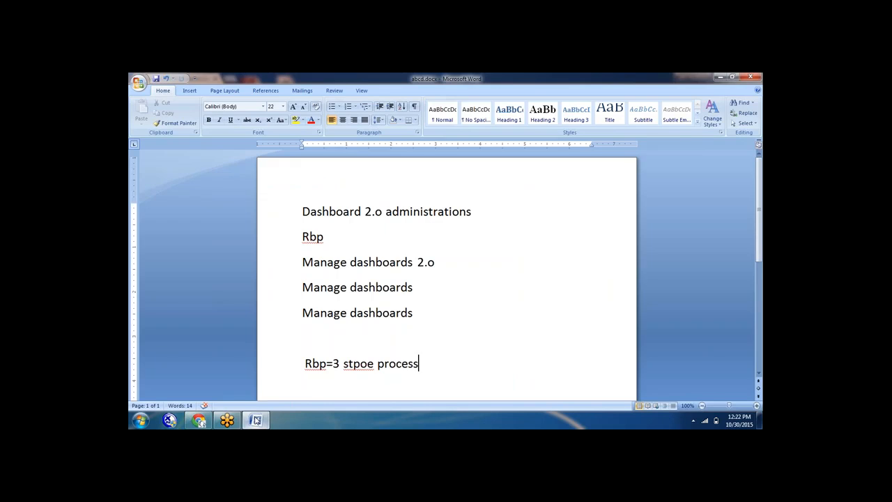
pyautogui.press('Return')
pyautogui.write('Ad hoc  report b')
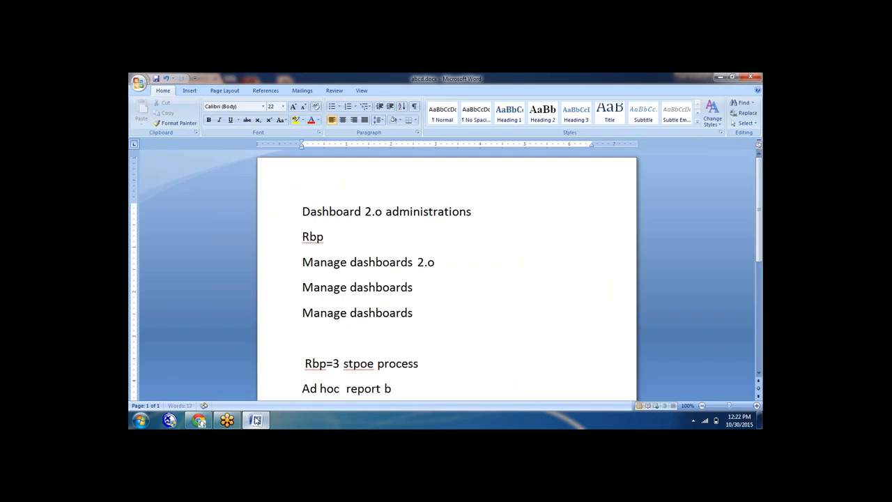
pyautogui.write('uilder 2.0')
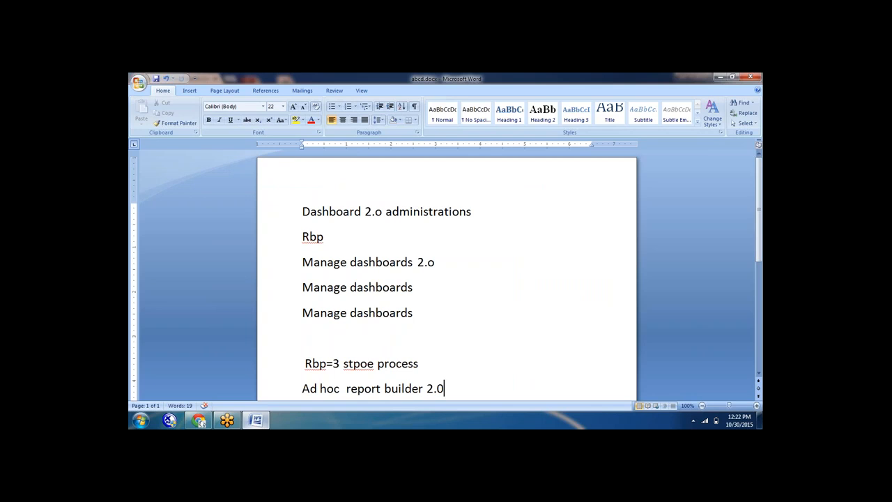
pyautogui.press('Return')
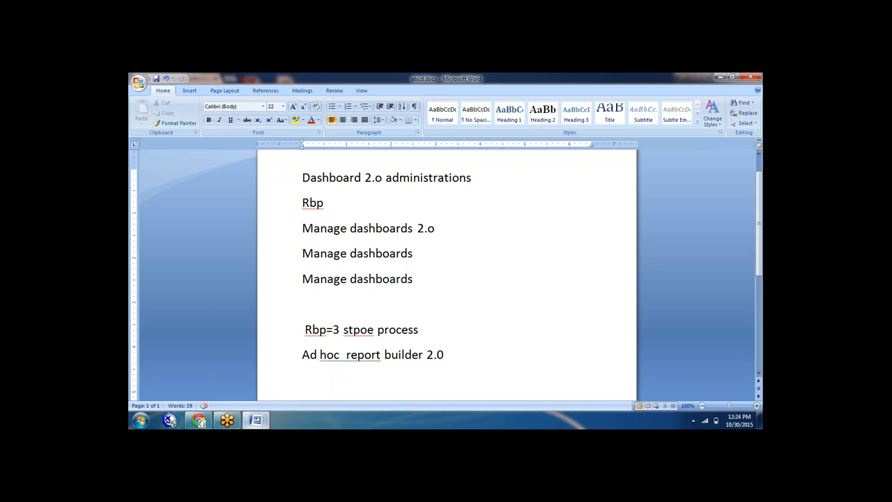
pyautogui.write('granting perm')
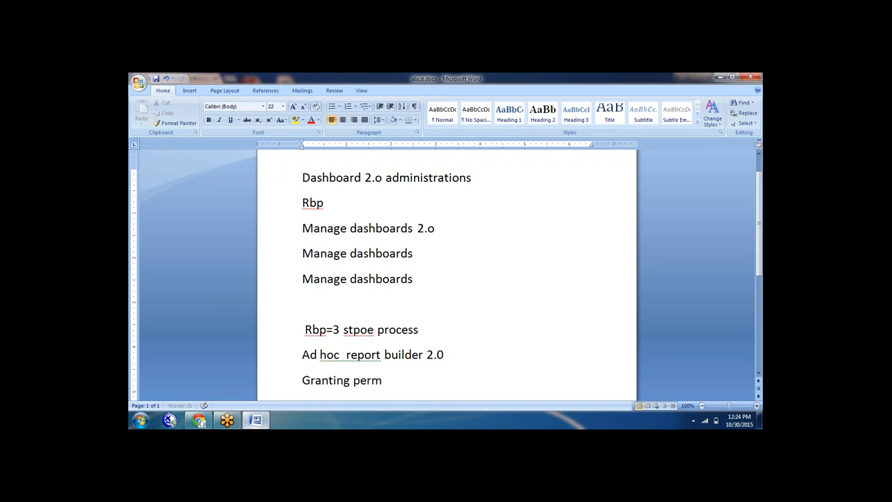
pyautogui.write('issions=')
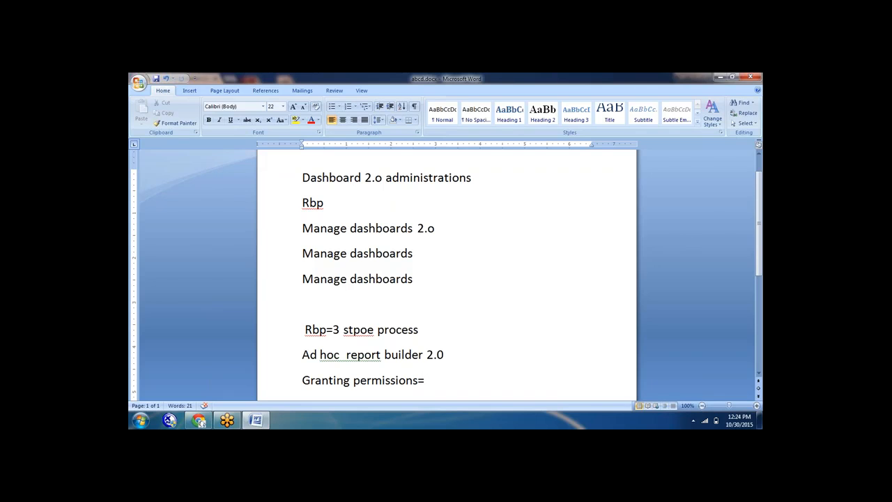
pyautogui.click(720, 78)
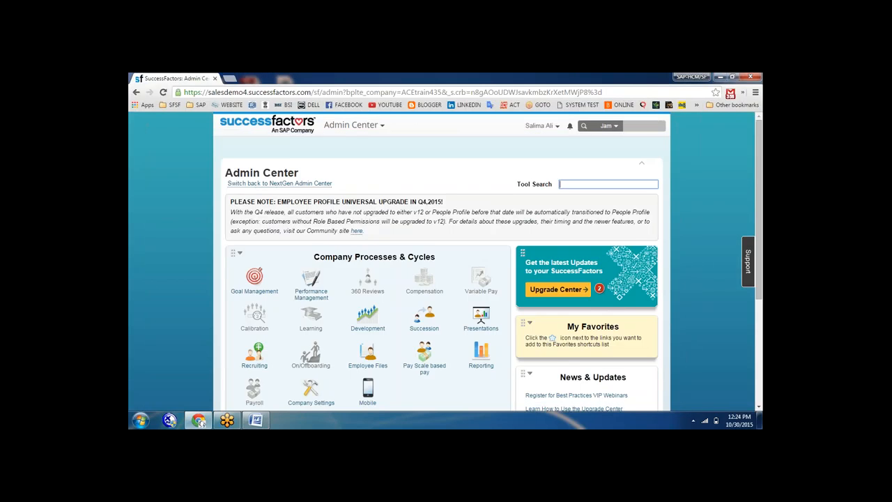
pyautogui.click(511, 84)
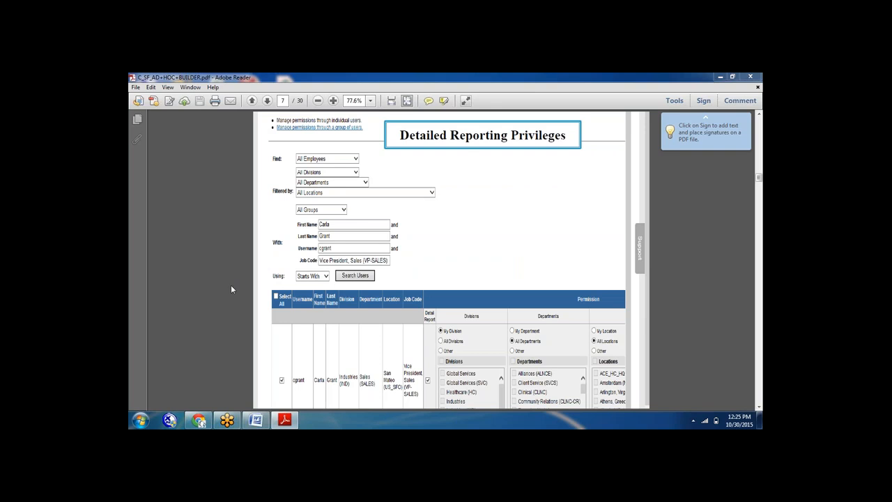
# Page forward through the Ad Hoc Report Builder guide to its end
pyautogui.scroll(-3, 211, 280)
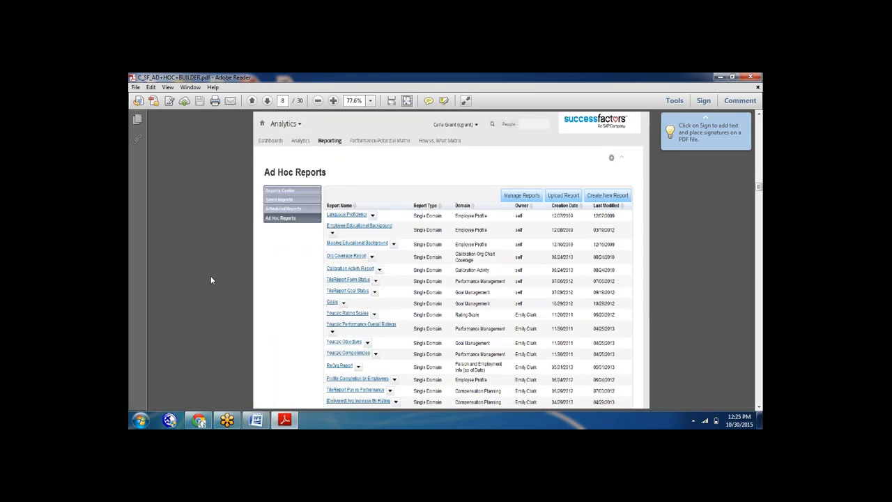
pyautogui.scroll(3, 212, 280)
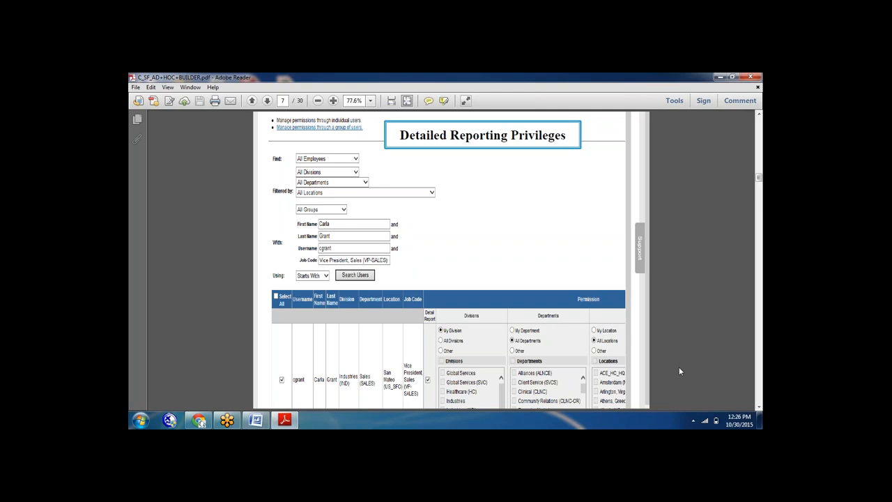
pyautogui.press('pagedown')
pyautogui.press('pagedown')
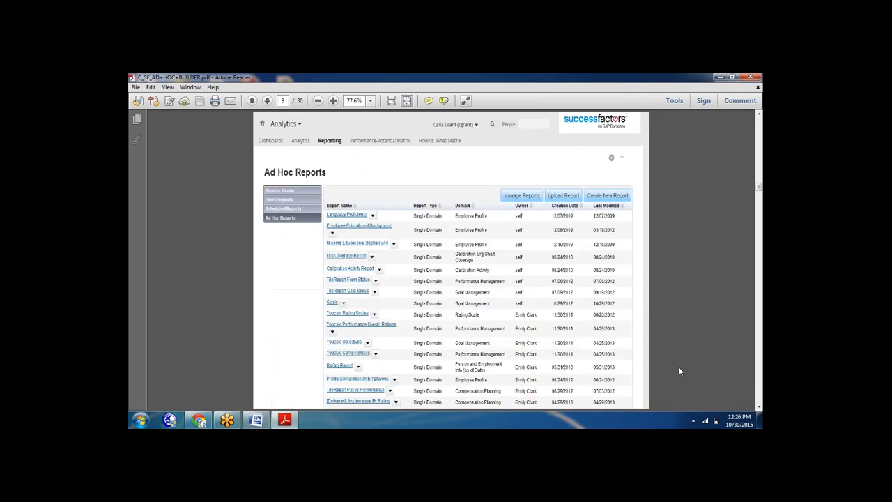
pyautogui.press('pagedown')
pyautogui.press('pagedown')
pyautogui.press('pagedown')
pyautogui.press('pagedown')
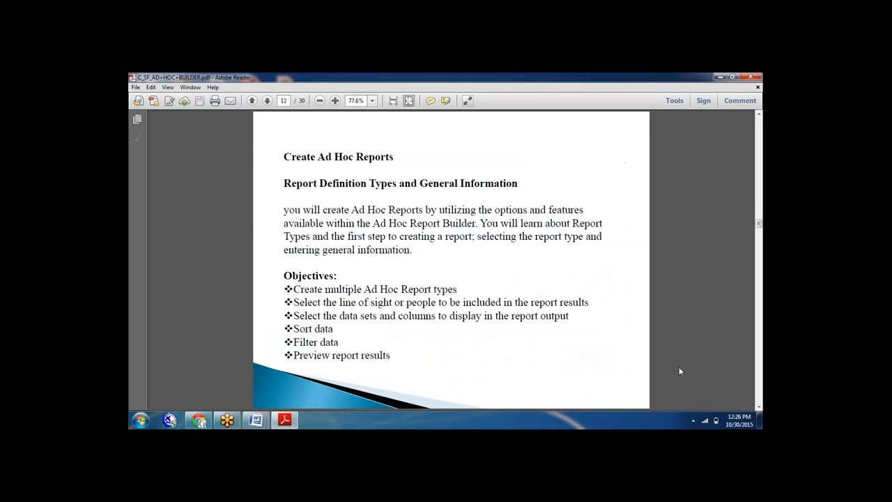
pyautogui.press('pagedown')
pyautogui.press('pagedown')
pyautogui.press('pagedown')
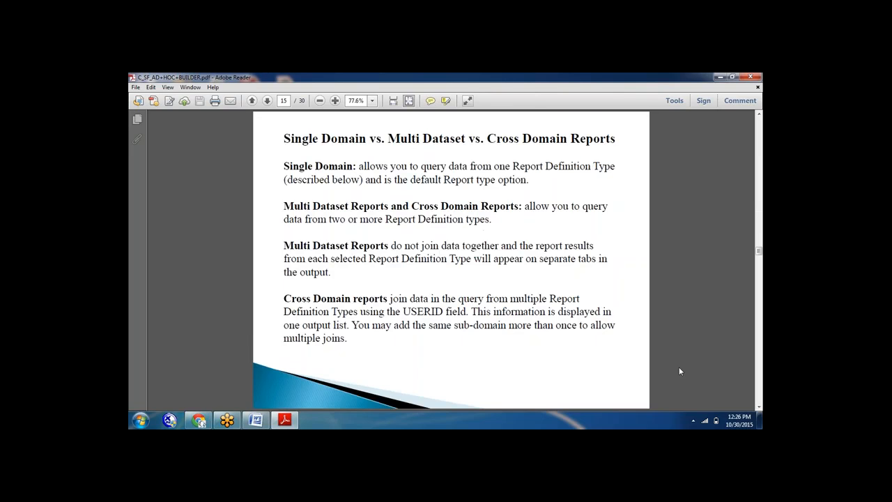
pyautogui.press('pagedown')
pyautogui.press('pagedown')
pyautogui.press('pagedown')
pyautogui.press('pagedown')
pyautogui.press('pagedown')
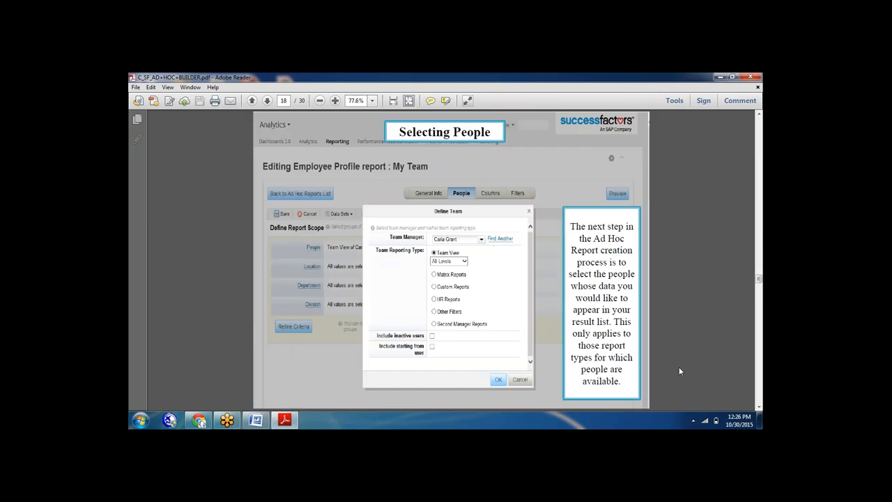
pyautogui.press('pagedown')
pyautogui.press('pagedown')
pyautogui.press('pagedown')
pyautogui.press('pagedown')
pyautogui.press('pagedown')
pyautogui.press('pagedown')
pyautogui.press('pagedown')
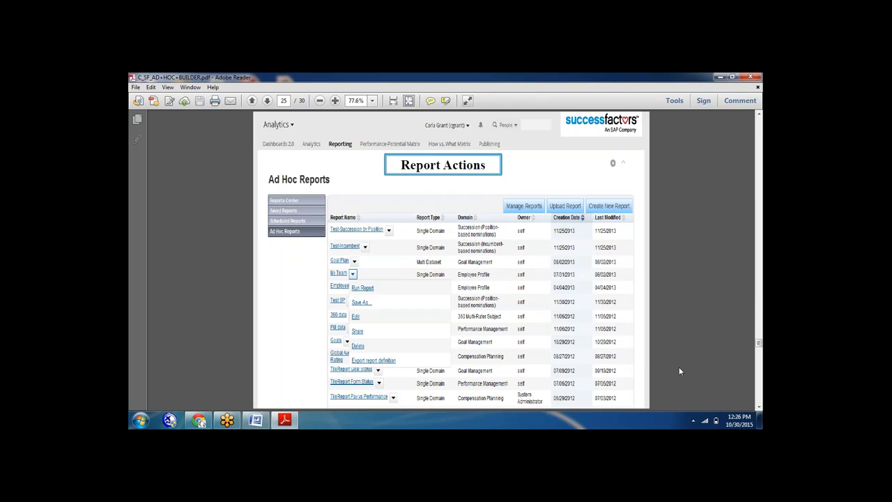
pyautogui.press('pagedown')
pyautogui.press('pagedown')
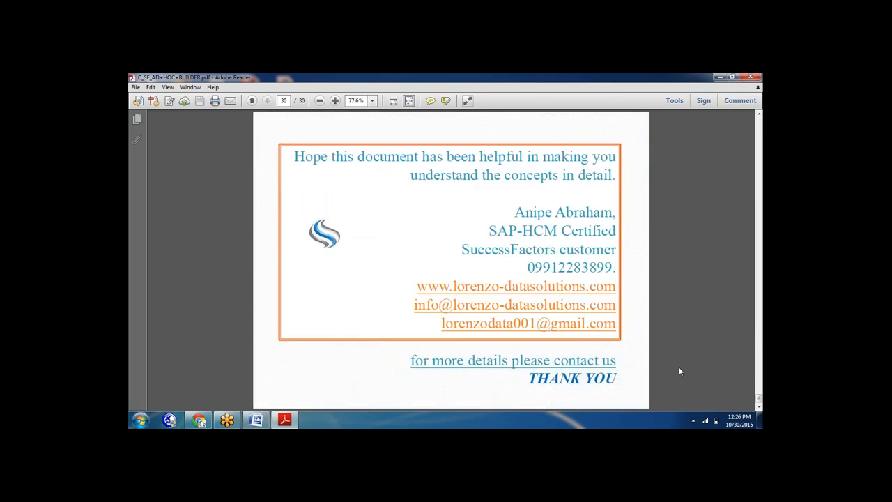
# Page back to the Uses of Ad Hoc Reports page, then close the PDF
pyautogui.press('pageup')
pyautogui.press('pageup')
pyautogui.press('pageup')
pyautogui.press('pageup')
pyautogui.press('pageup')
pyautogui.press('pageup')
pyautogui.press('pageup')
pyautogui.press('pageup')
pyautogui.press('pageup')
pyautogui.press('pageup')
pyautogui.press('pageup')
pyautogui.press('pageup')
pyautogui.press('pageup')
pyautogui.press('pageup')
pyautogui.press('pageup')
pyautogui.press('pageup')
pyautogui.press('pageup')
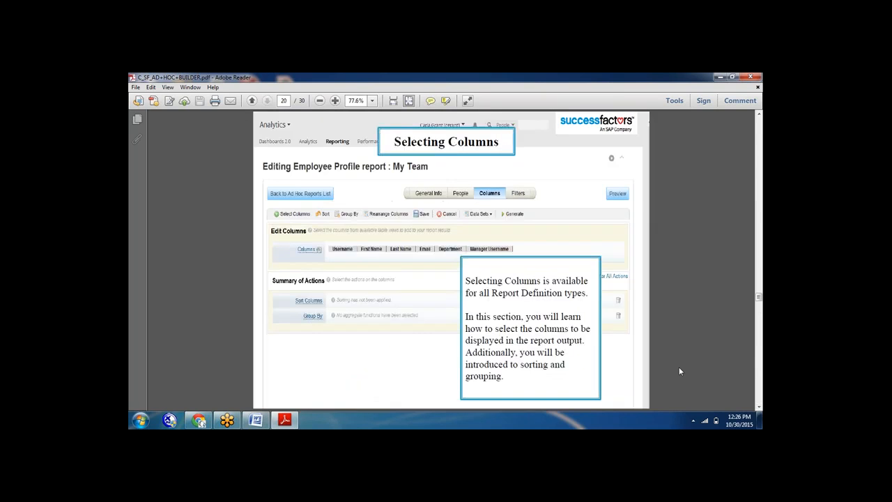
pyautogui.press('pageup')
pyautogui.press('pageup')
pyautogui.press('pageup')
pyautogui.press('pageup')
pyautogui.press('pageup')
pyautogui.press('pageup')
pyautogui.press('pageup')
pyautogui.press('pageup')
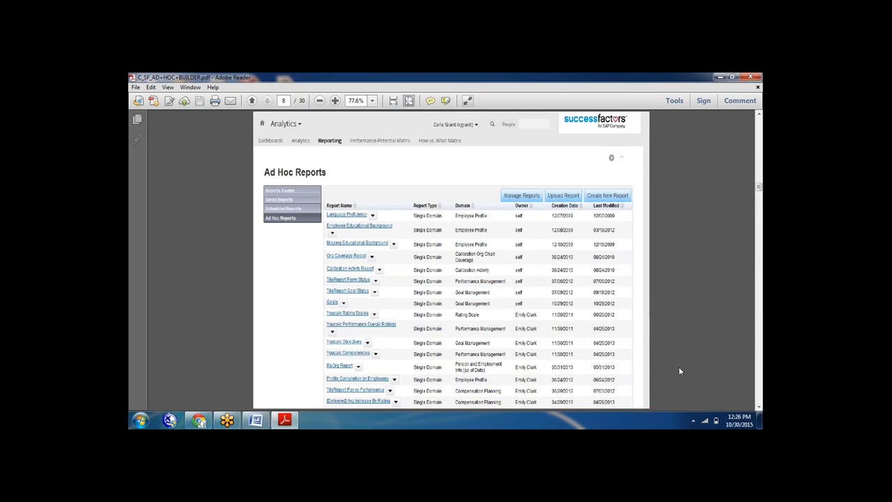
pyautogui.press('pageup')
pyautogui.press('pageup')
pyautogui.press('pageup')
pyautogui.press('pageup')
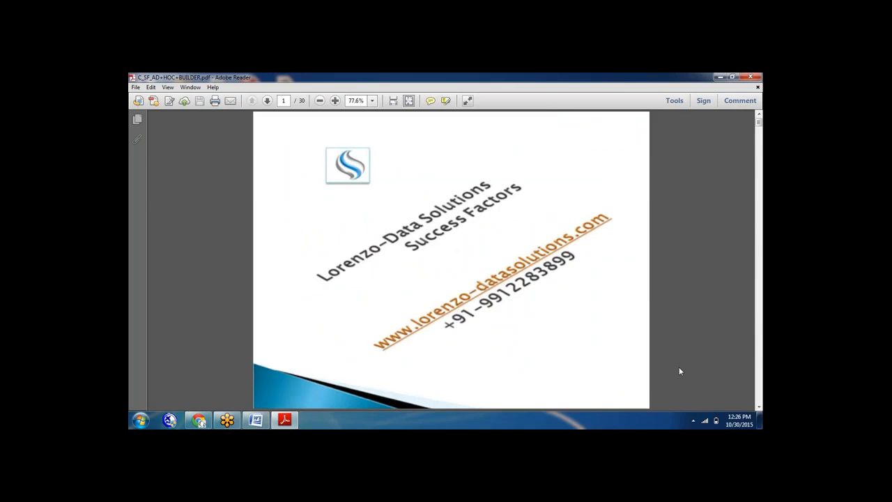
pyautogui.click(756, 78)
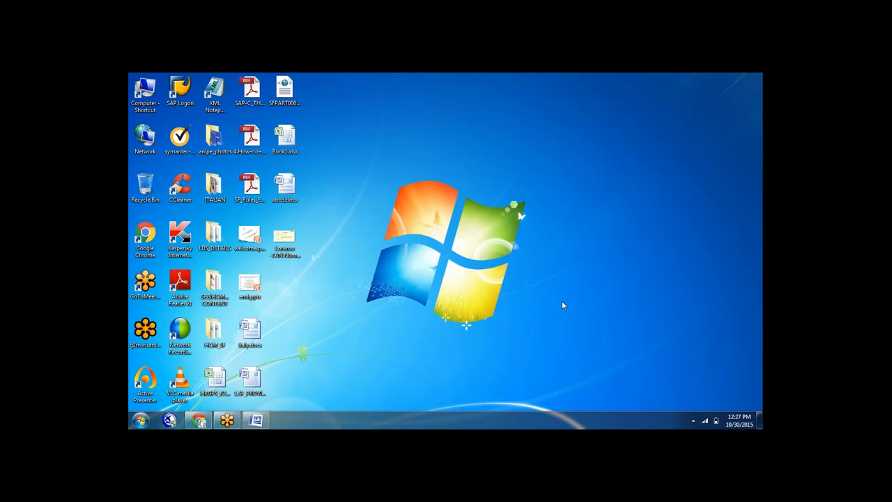
# Add the note 'navigating to the ad hoc report builder' in Word, then return to SuccessFactors
pyautogui.click(200, 420)
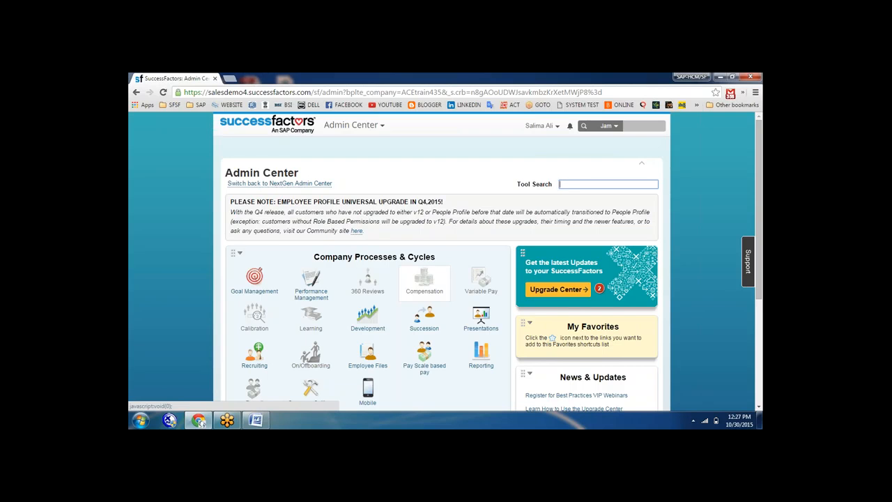
pyautogui.click(265, 424)
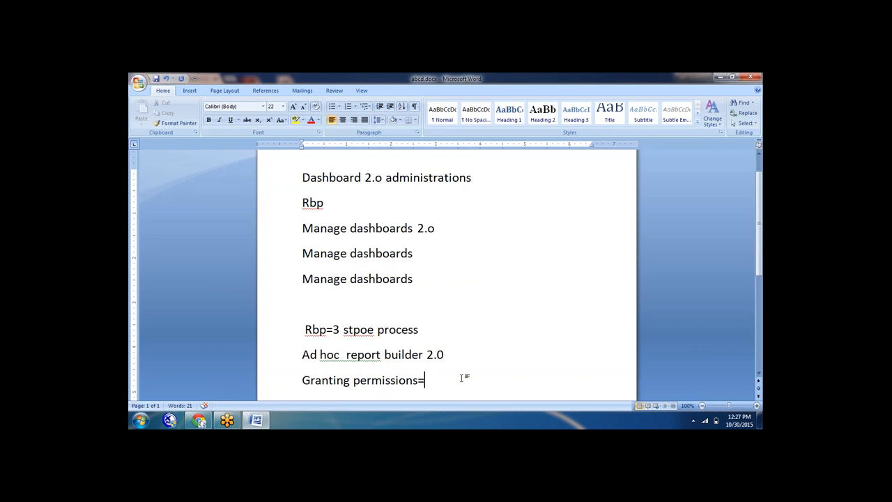
pyautogui.press('Return')
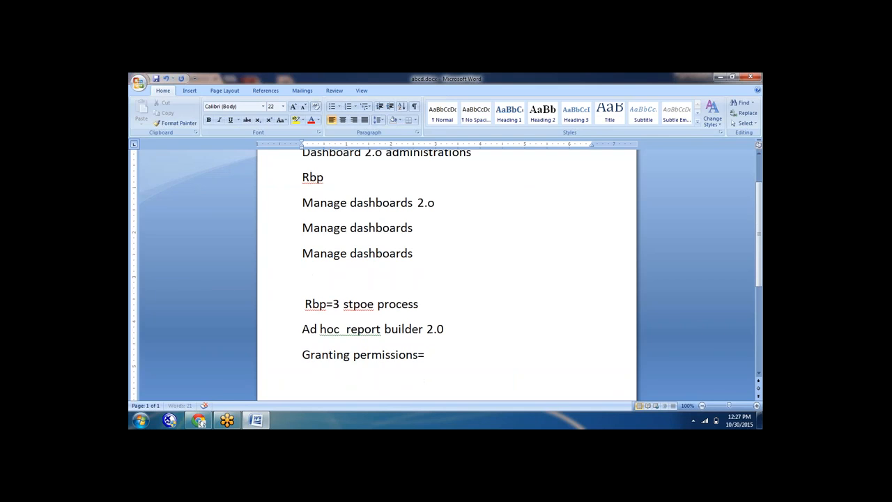
pyautogui.write('navi')
pyautogui.write('gating to')
pyautogui.write(' th')
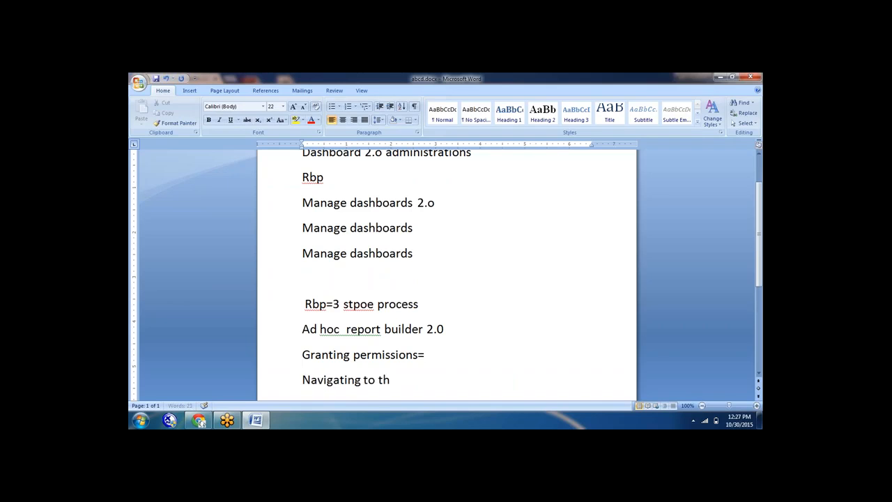
pyautogui.write('e ad hoc report bi')
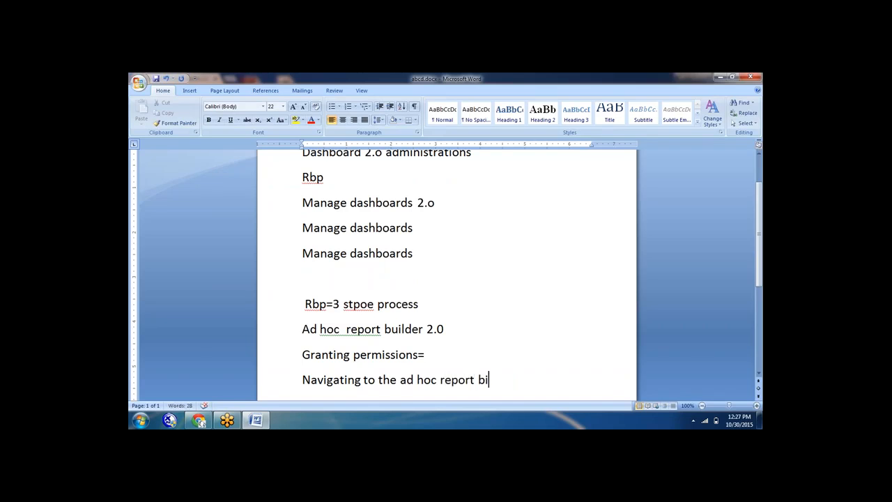
pyautogui.press('BackSpace')
pyautogui.write('uilder')
pyautogui.press('Return')
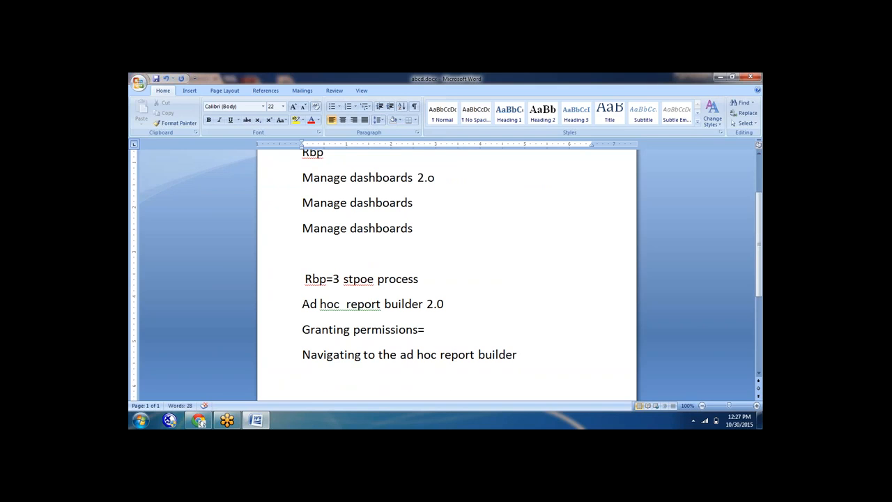
pyautogui.click(200, 421)
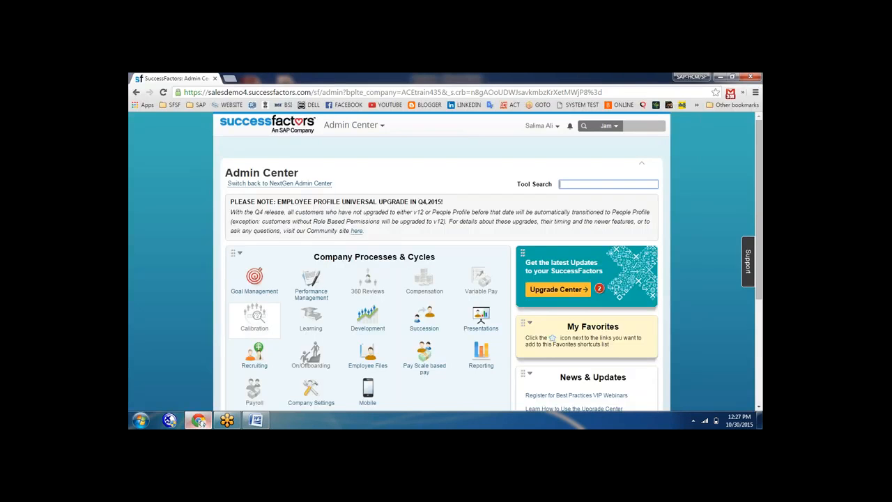
pyautogui.click(382, 126)
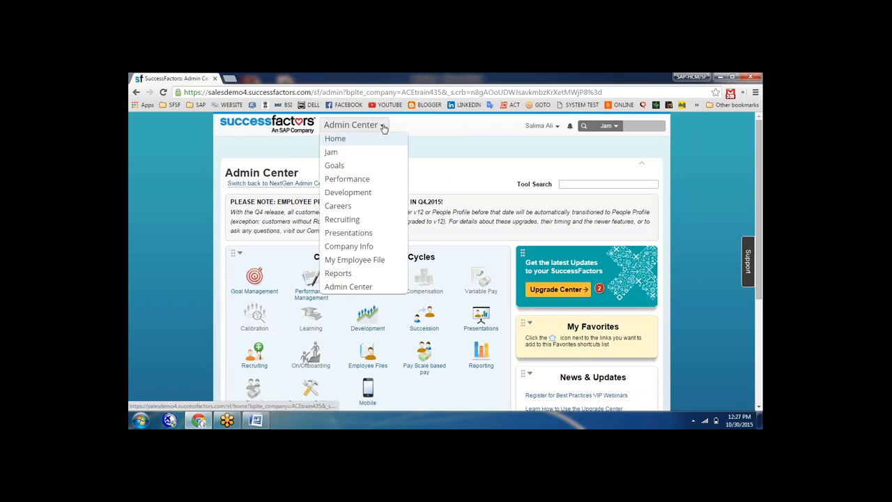
pyautogui.click(339, 274)
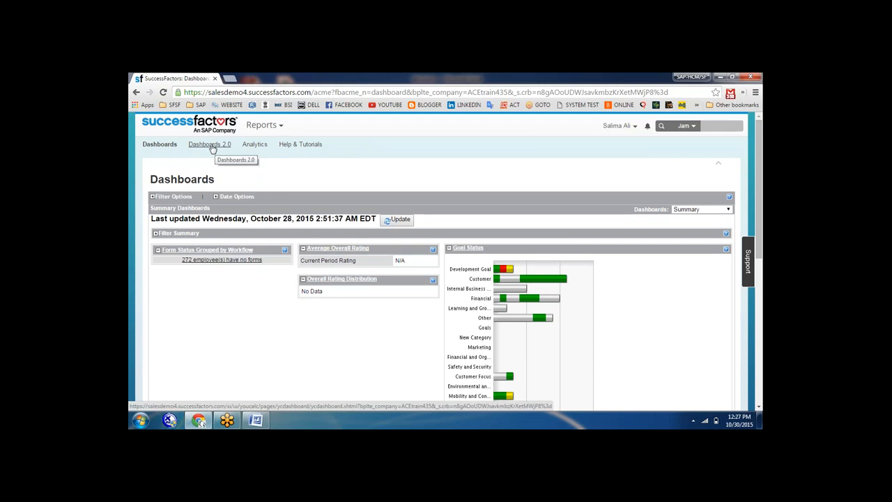
pyautogui.click(213, 148)
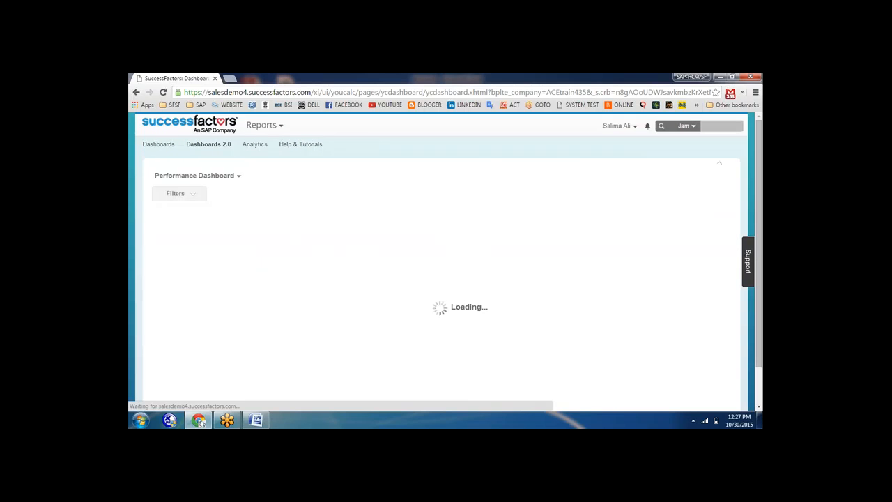
pyautogui.click(235, 179)
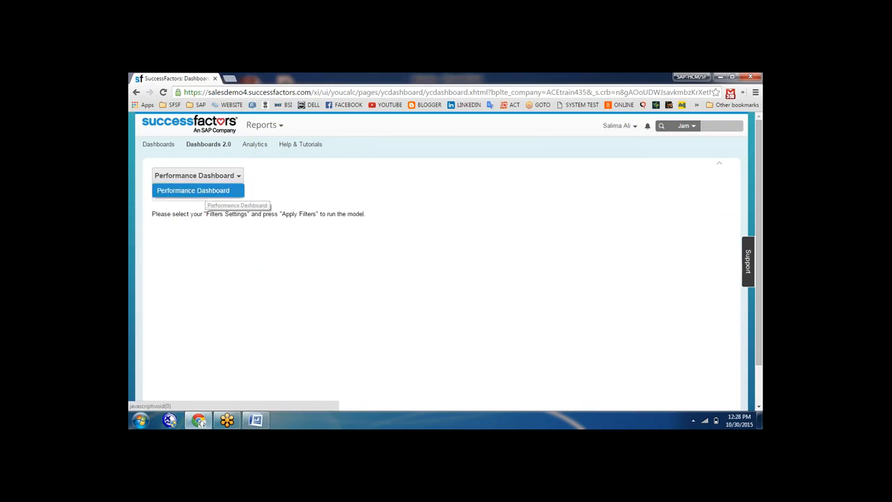
pyautogui.click(206, 191)
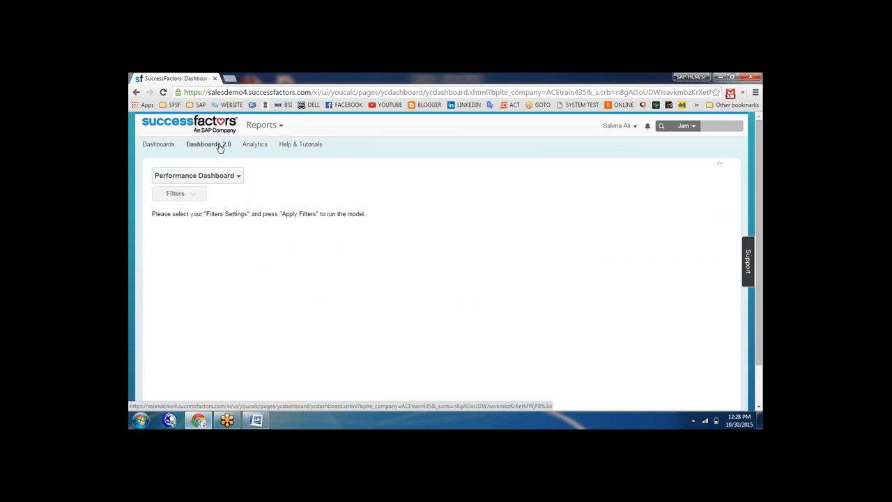
pyautogui.click(263, 125)
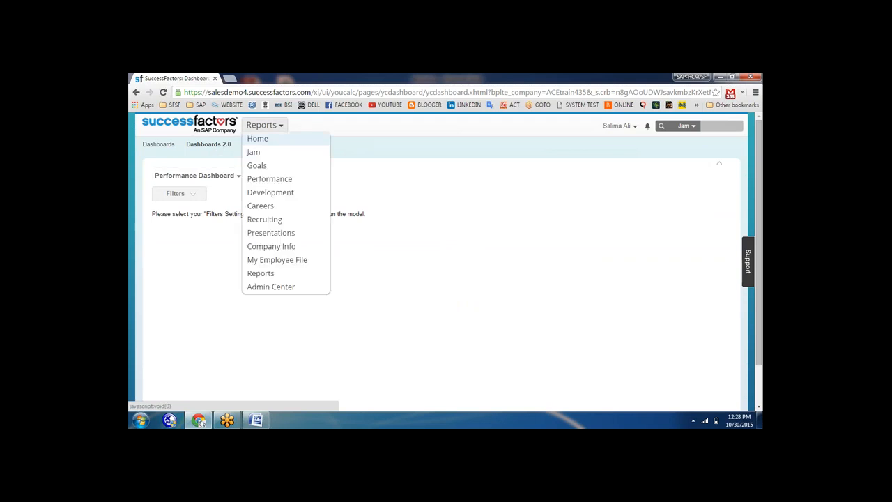
pyautogui.click(258, 290)
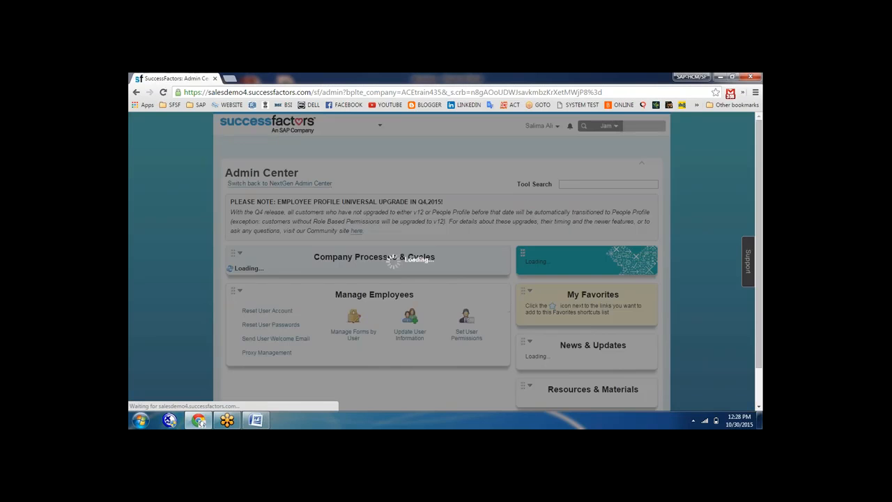
# Open Manage Dashboards and its standard dashboards and YouCalc files list
pyautogui.scroll(-2, 446, 258)
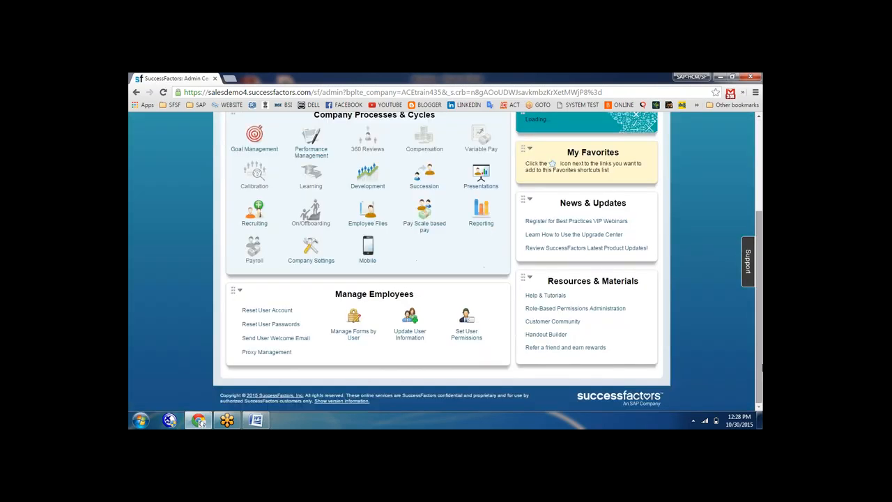
pyautogui.moveTo(481, 213)
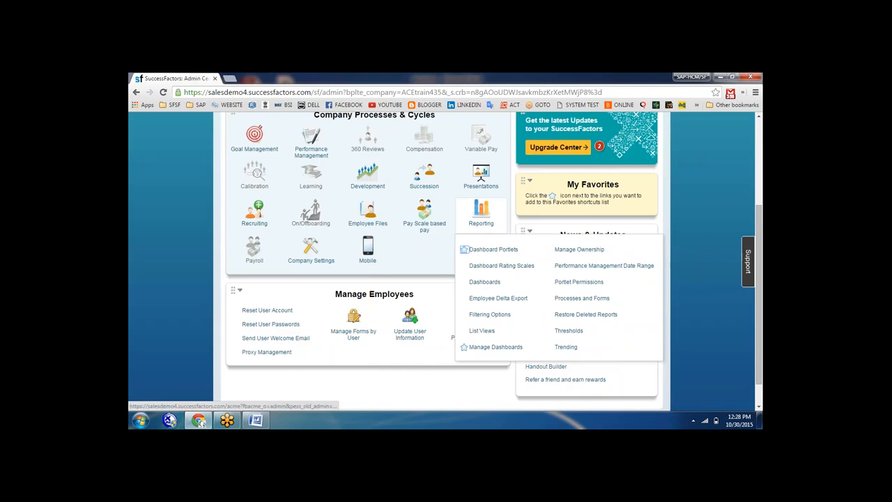
pyautogui.click(495, 347)
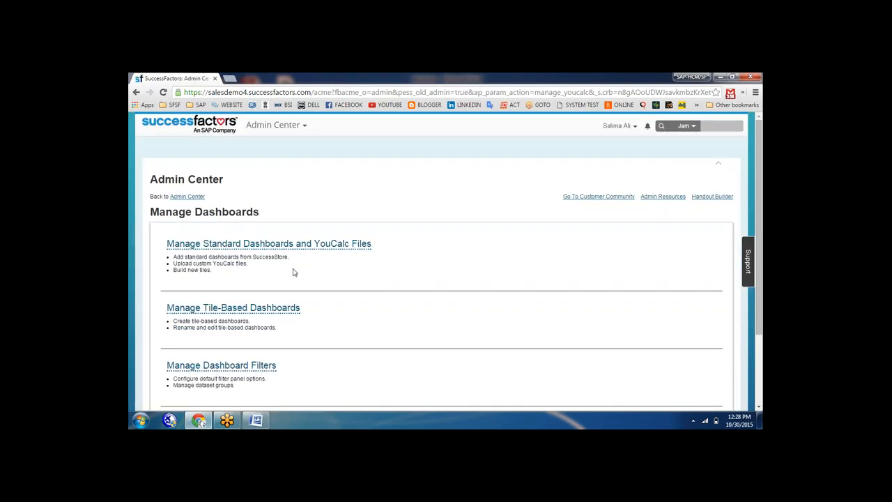
pyautogui.click(289, 243)
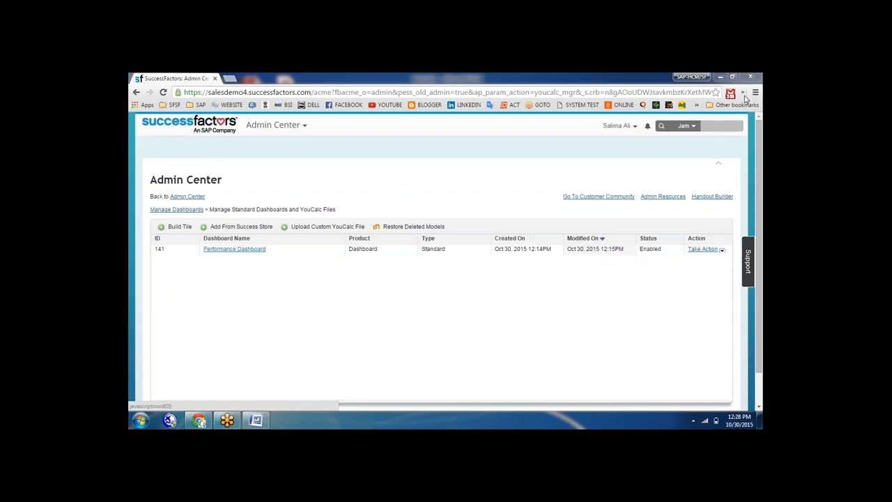
# Delete the Performance Dashboard model and confirm the deletion
pyautogui.click(722, 250)
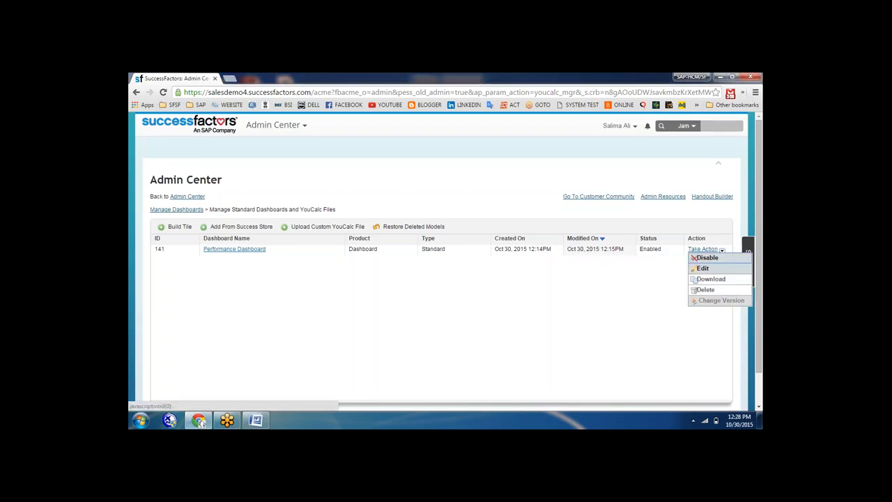
pyautogui.click(705, 290)
pyautogui.click(486, 293)
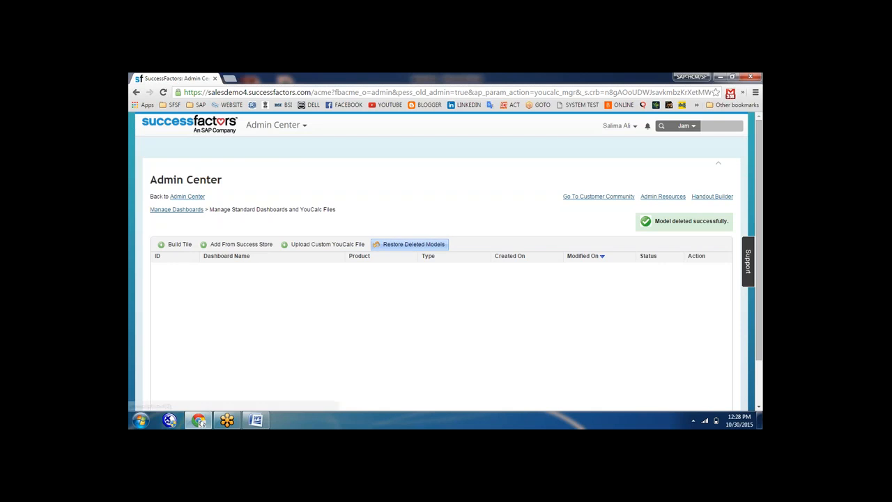
# In the Reports module, check Dashboards 2.0 and classic Dashboards, then reach the Analytics Reports Center
pyautogui.click(302, 128)
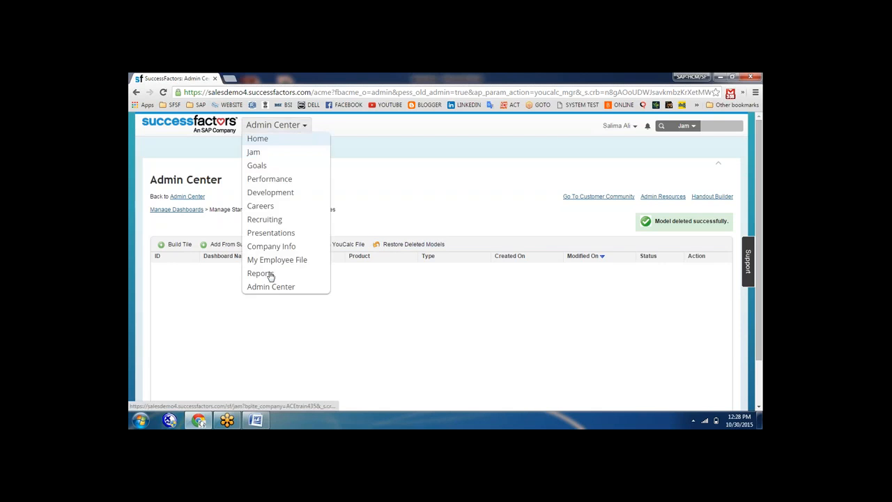
pyautogui.click(270, 274)
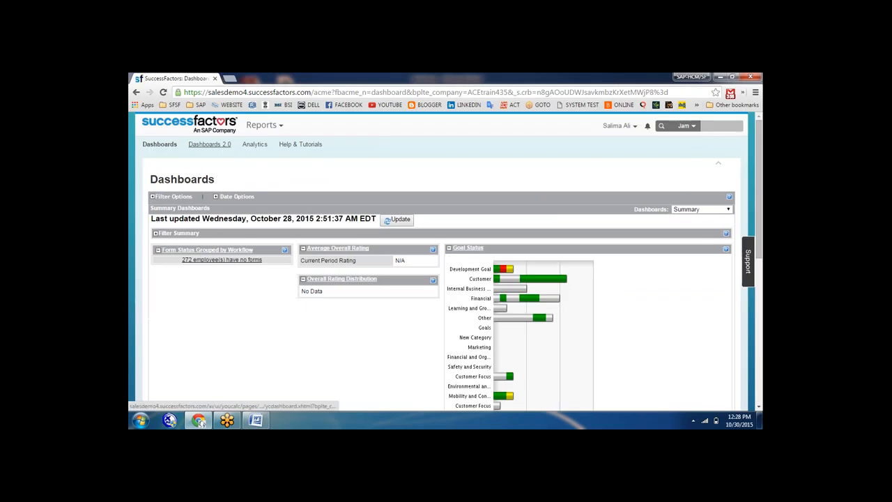
pyautogui.click(221, 148)
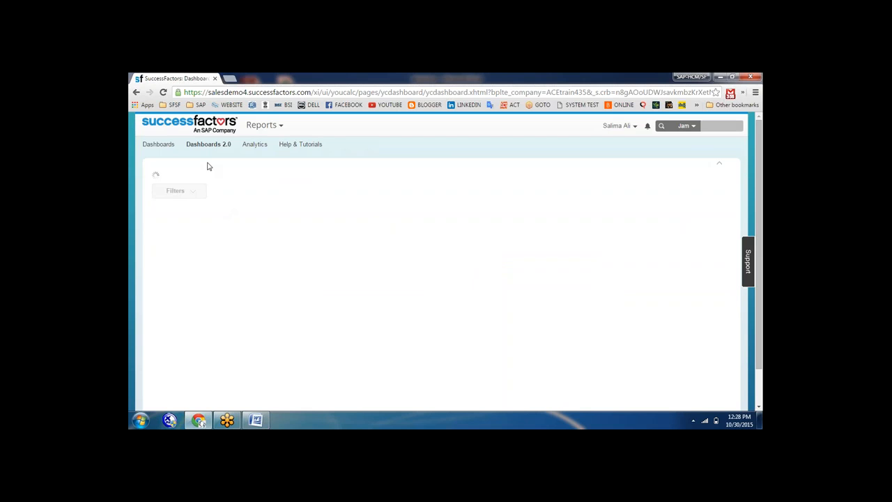
pyautogui.click(159, 144)
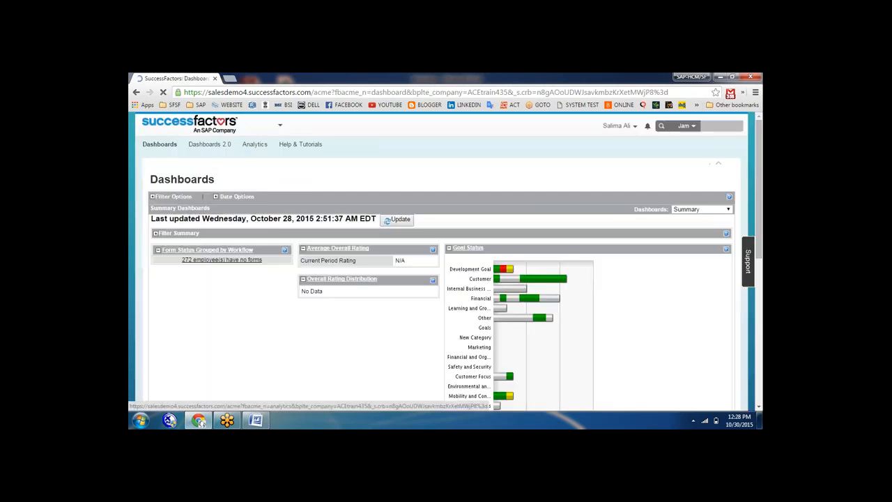
pyautogui.click(254, 144)
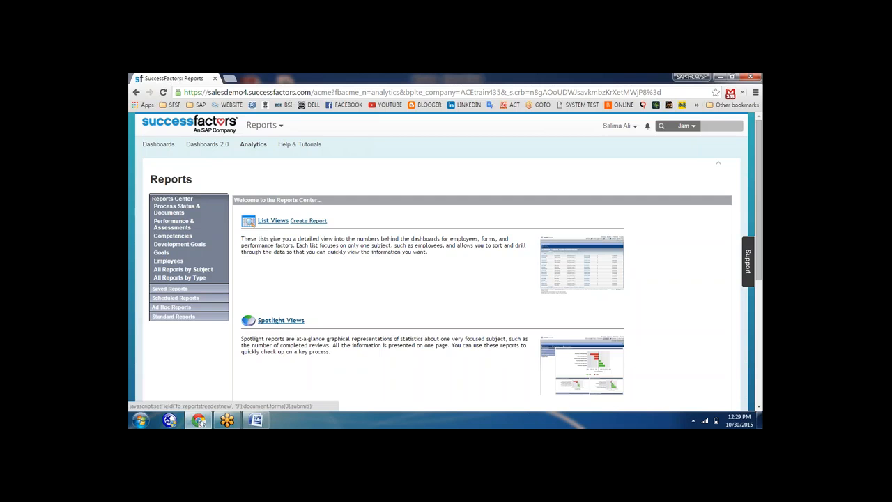
# Start a new report from the empty Ad Hoc Reports list, showing the report-type choices
pyautogui.click(171, 308)
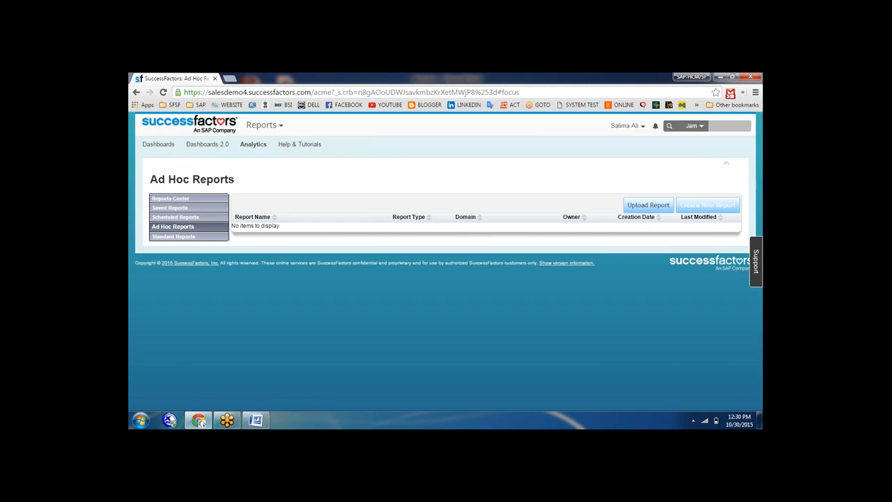
pyautogui.click(707, 206)
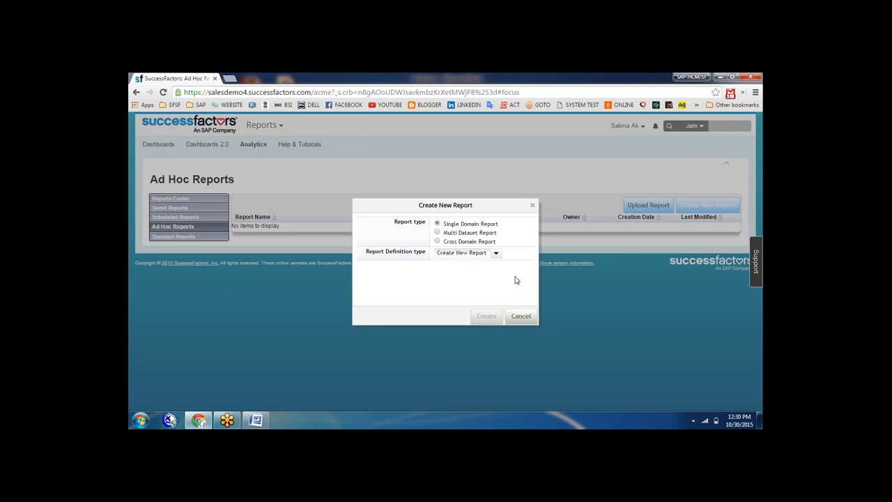
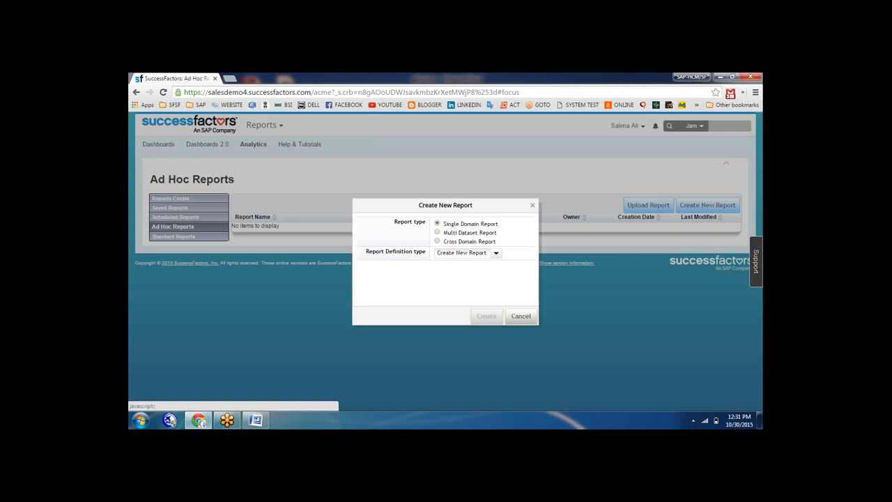
# Create a new ad hoc report with the Foundation Objects report definition type
pyautogui.click(496, 255)
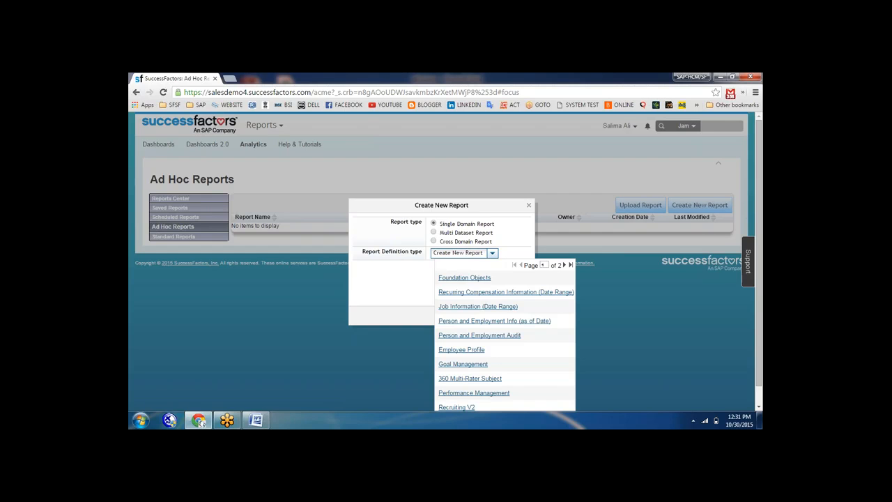
pyautogui.click(456, 278)
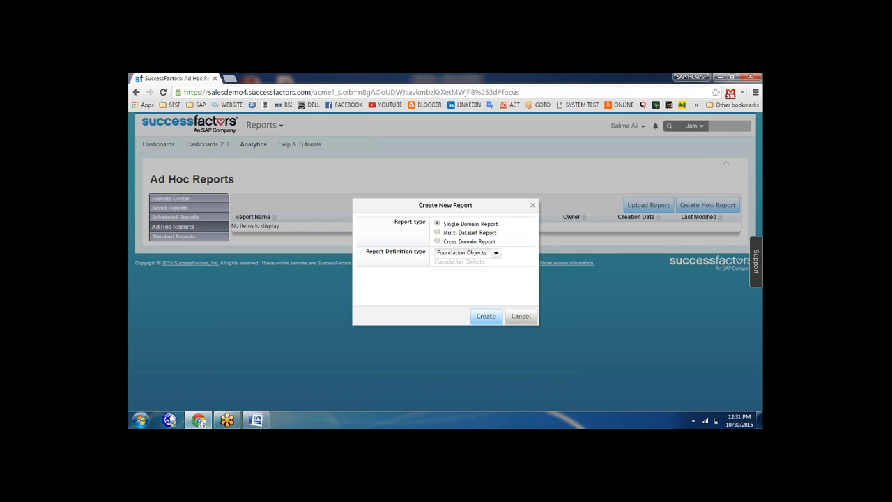
pyautogui.click(482, 315)
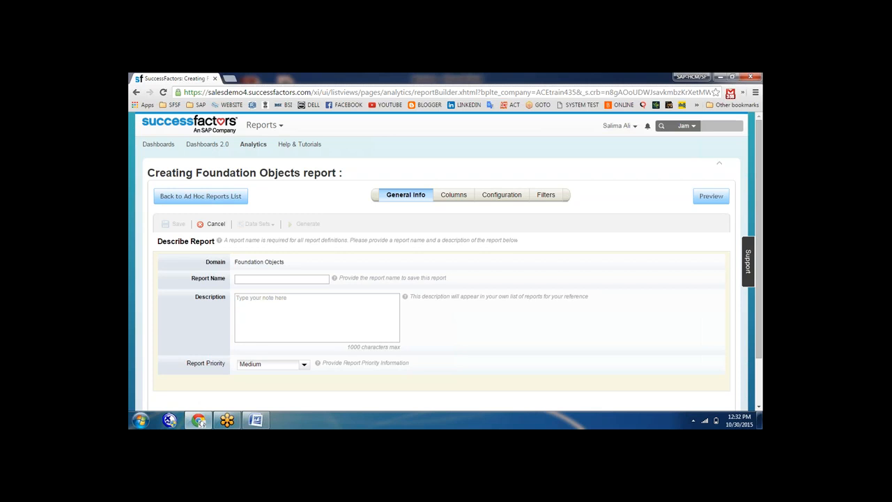
# Name the report 'foundation', describe it as 'foundation object', and keep Medium priority
pyautogui.click(241, 278)
pyautogui.write('1oundat')
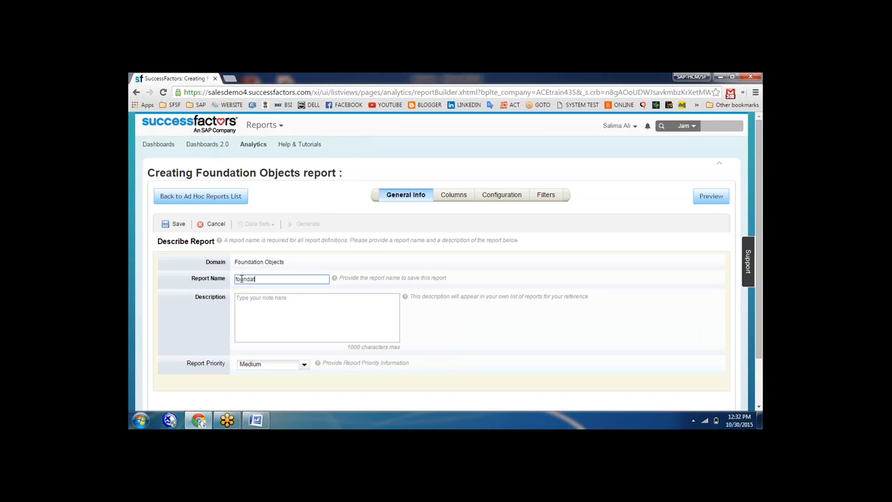
pyautogui.write('ion')
pyautogui.press('BackSpace')
pyautogui.press('BackSpace')
pyautogui.press('BackSpace')
pyautogui.press('BackSpace')
pyautogui.press('Tab')
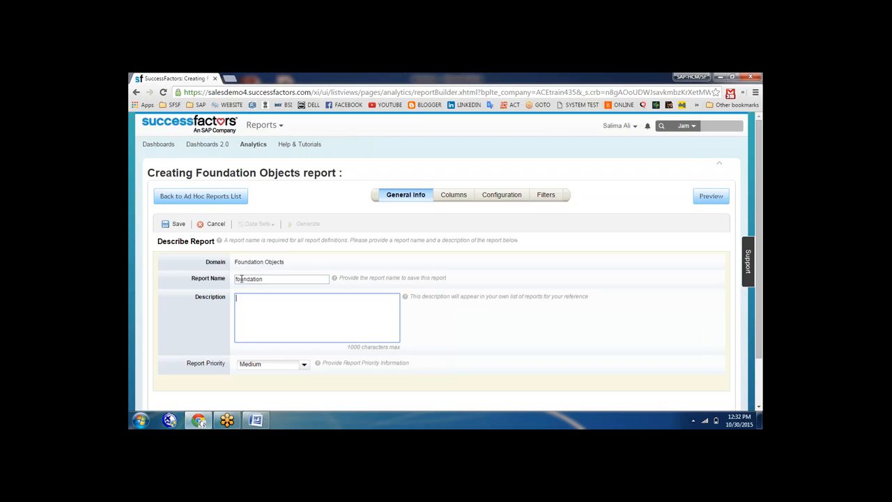
pyautogui.write('foun')
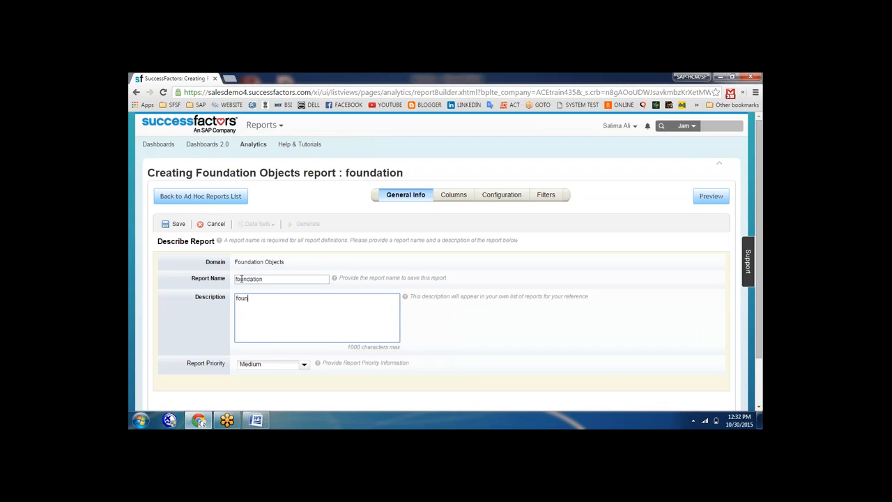
pyautogui.write('dation object')
pyautogui.click(303, 365)
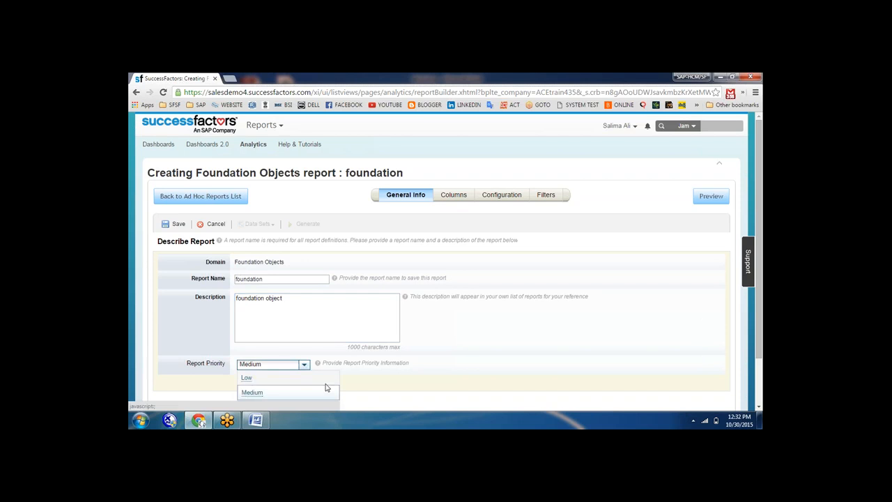
pyautogui.click(390, 383)
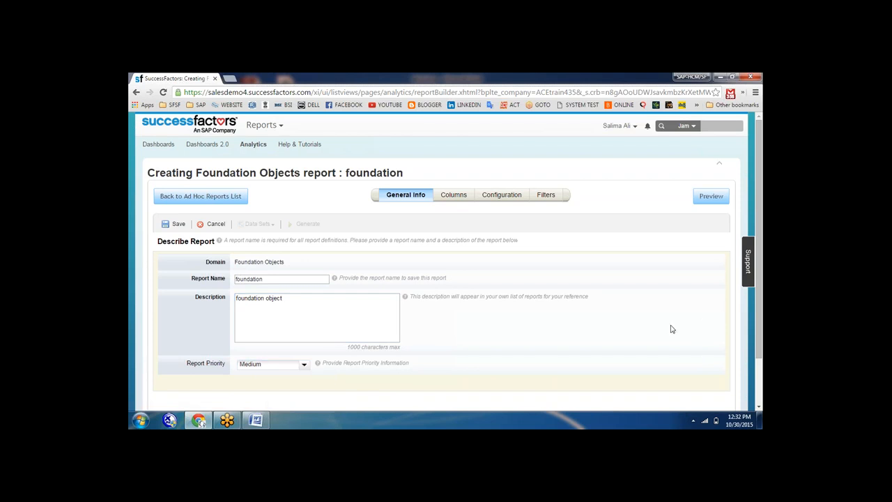
pyautogui.click(451, 194)
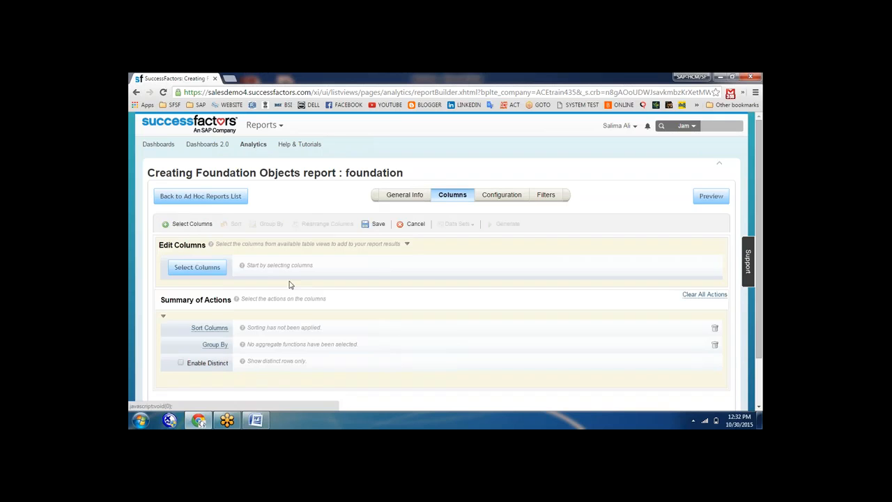
# Add all Business Unit columns to the foundation report
pyautogui.click(199, 269)
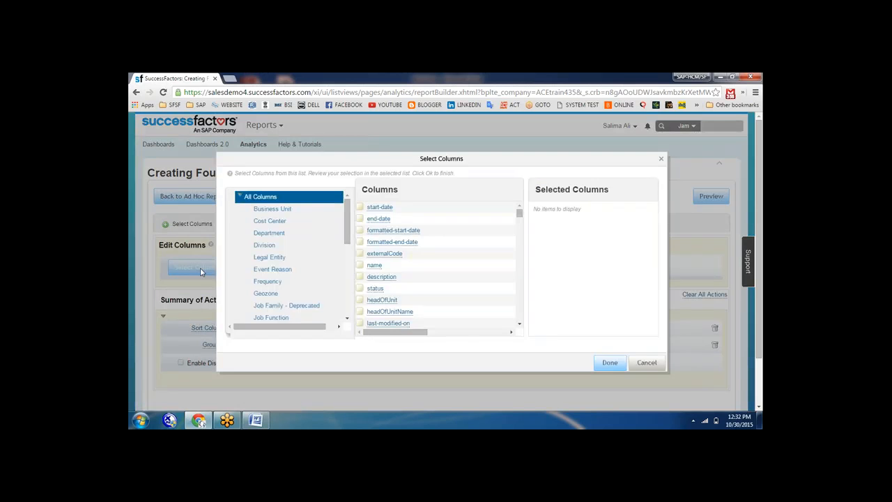
pyautogui.click(281, 213)
pyautogui.click(383, 208)
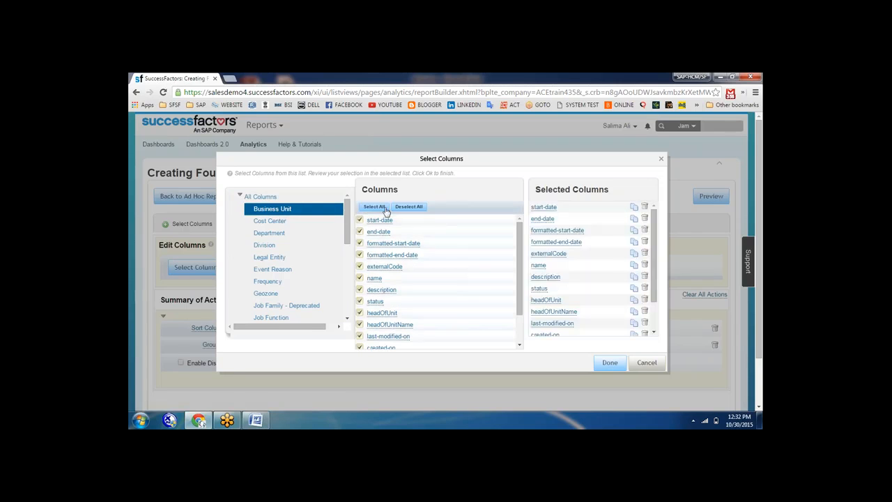
pyautogui.click(611, 366)
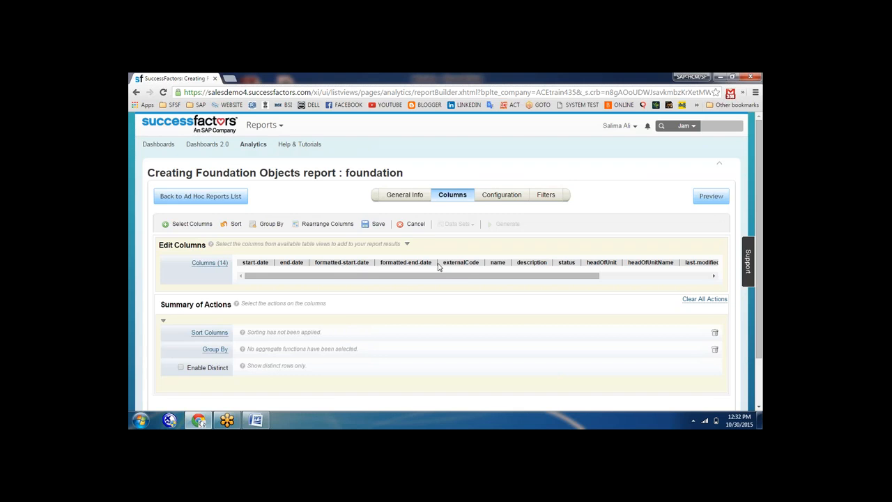
# Reorder the columns so start-date comes after headOfUnitName
pyautogui.click(327, 223)
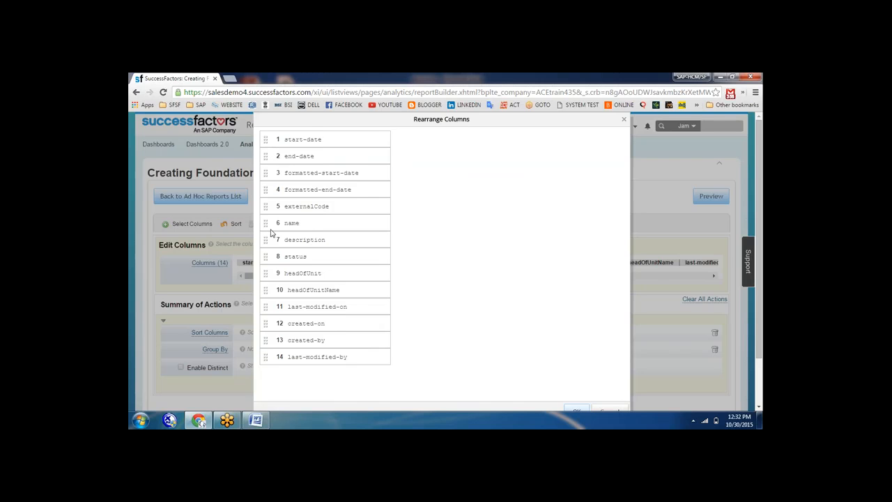
pyautogui.moveTo(265, 223); pyautogui.dragTo(281, 142)
pyautogui.moveTo(264, 224); pyautogui.dragTo(281, 290)
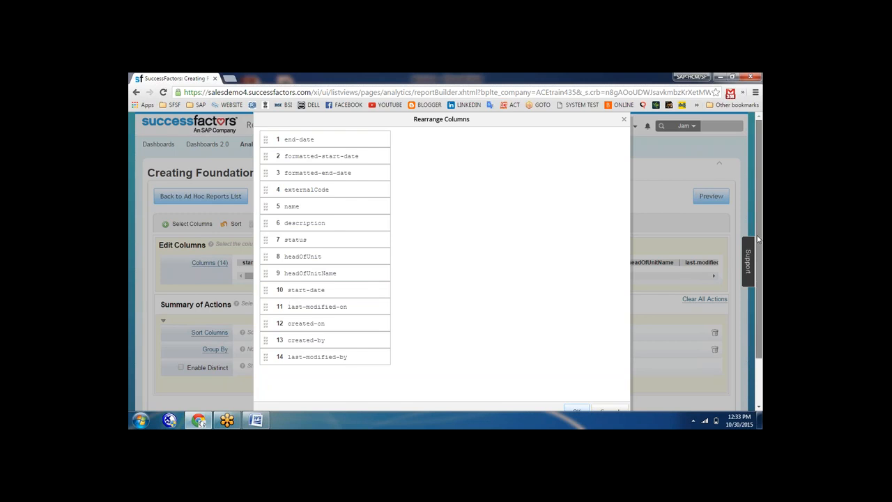
pyautogui.scroll(-1, 635, 377)
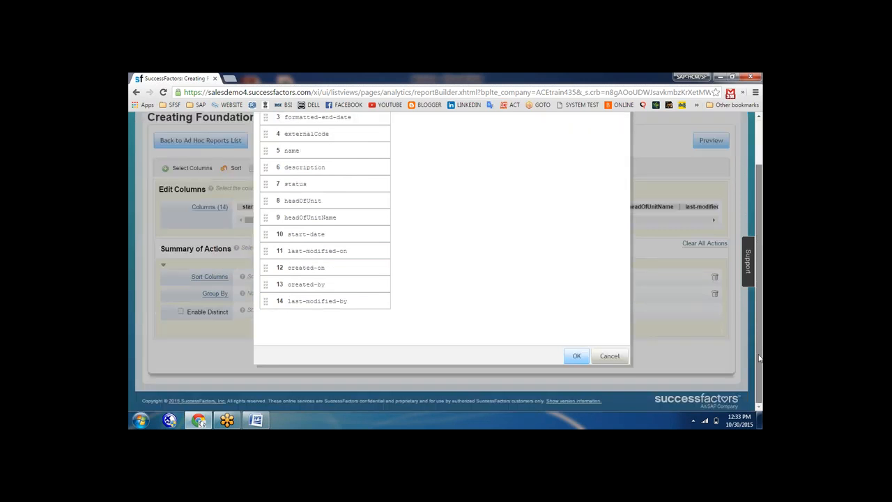
pyautogui.click(575, 355)
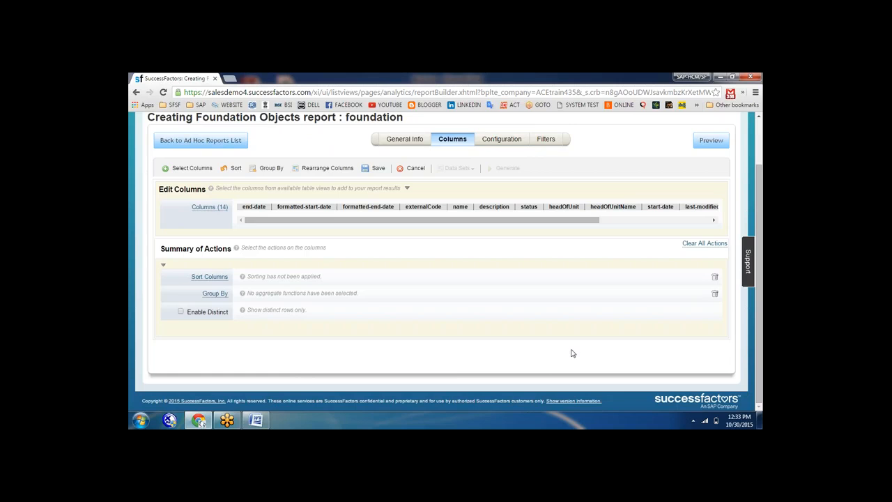
# Sort the report by the name column in ascending order
pyautogui.click(209, 277)
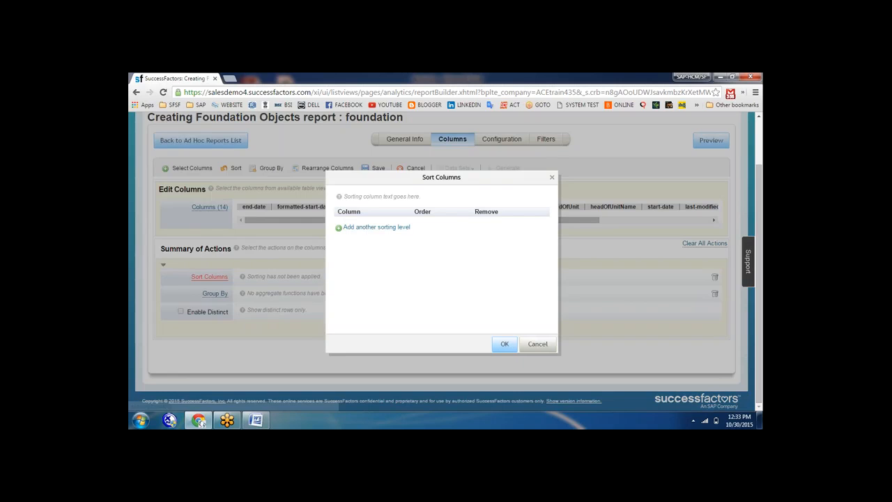
pyautogui.click(388, 229)
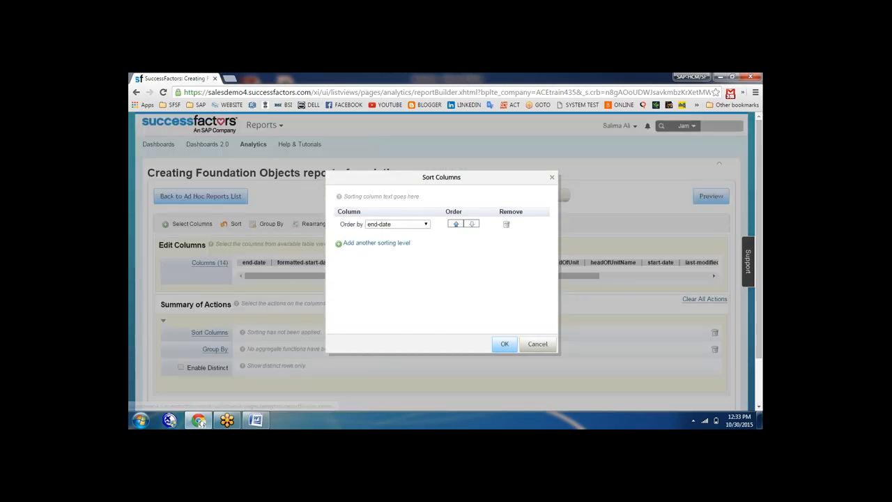
pyautogui.click(427, 224)
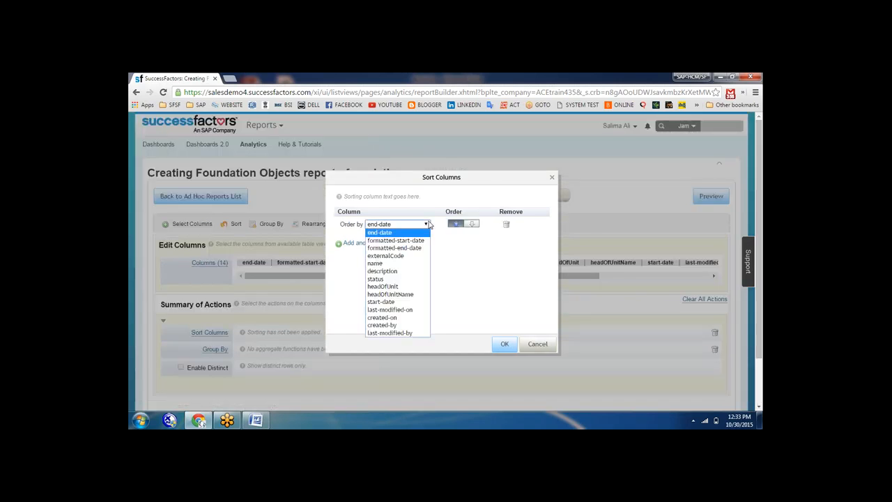
pyautogui.click(381, 264)
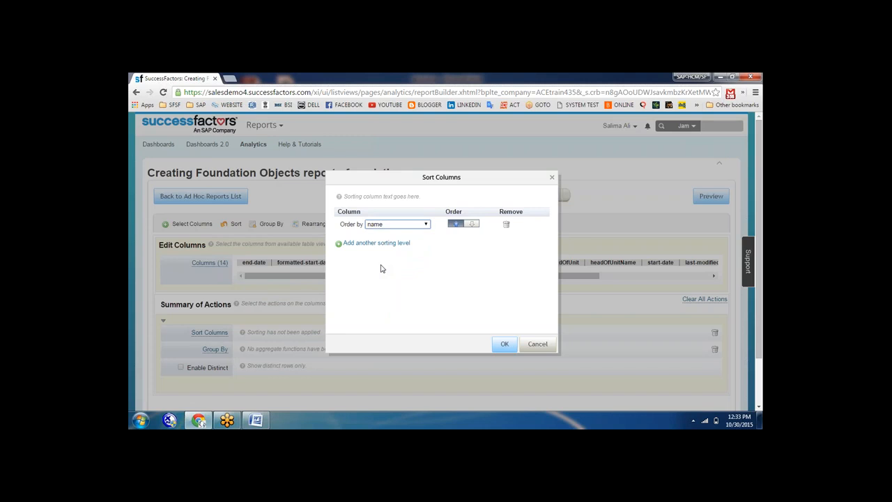
pyautogui.click(505, 343)
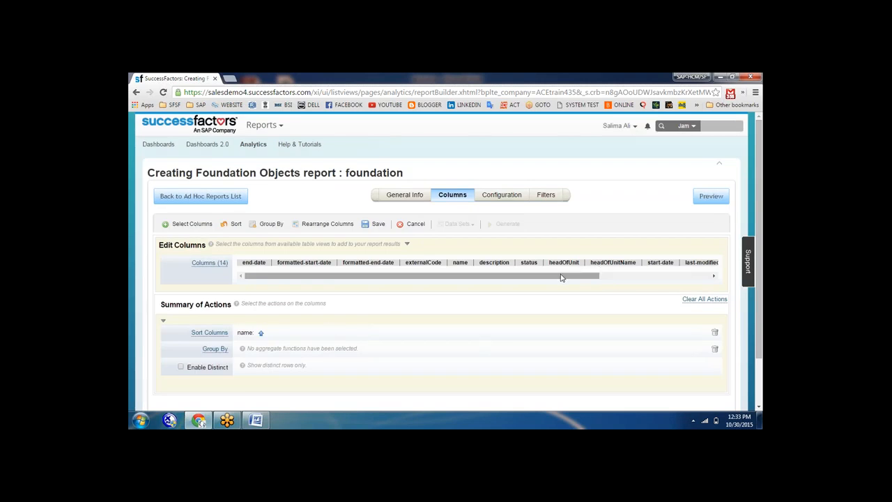
pyautogui.moveTo(562, 277); pyautogui.dragTo(676, 277)
pyautogui.moveTo(601, 285); pyautogui.dragTo(508, 281)
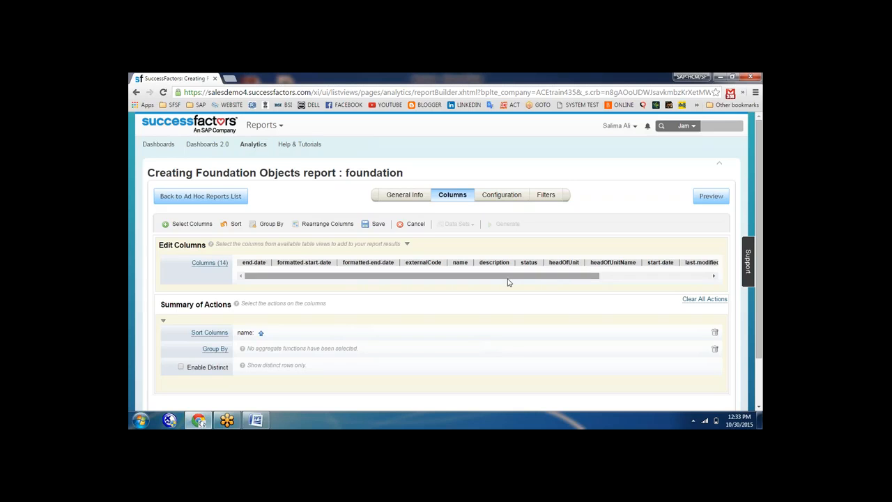
# Group the report with a COUNT of end-date aggregate, then review configuration and filters
pyautogui.click(213, 348)
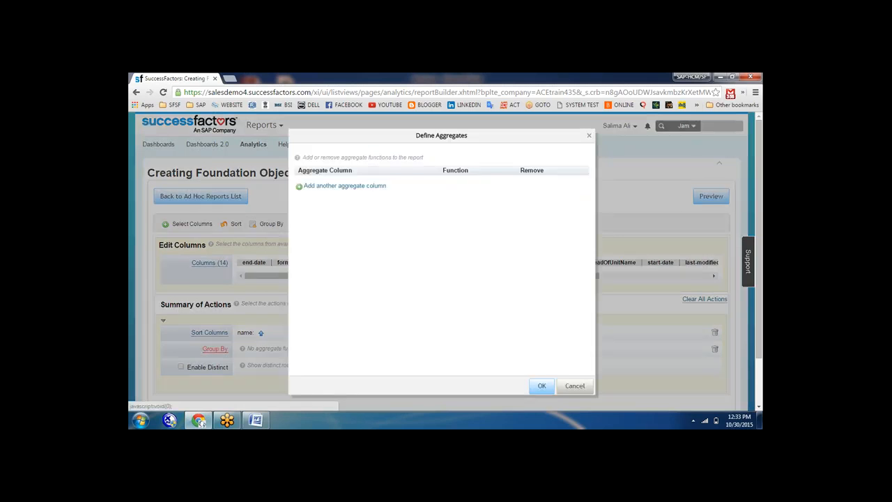
pyautogui.click(347, 186)
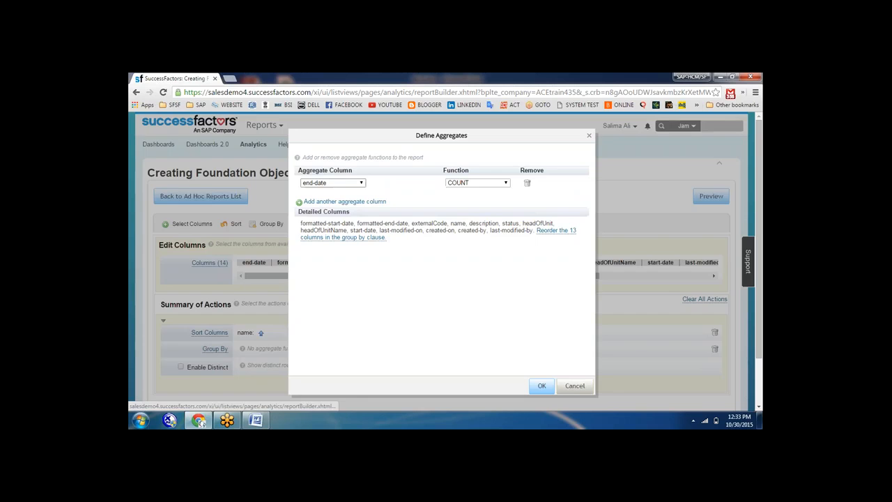
pyautogui.click(347, 205)
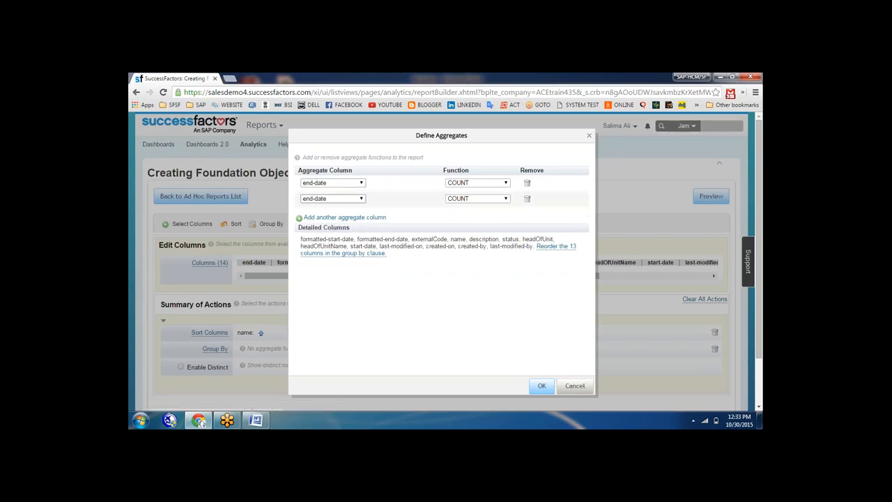
pyautogui.click(527, 200)
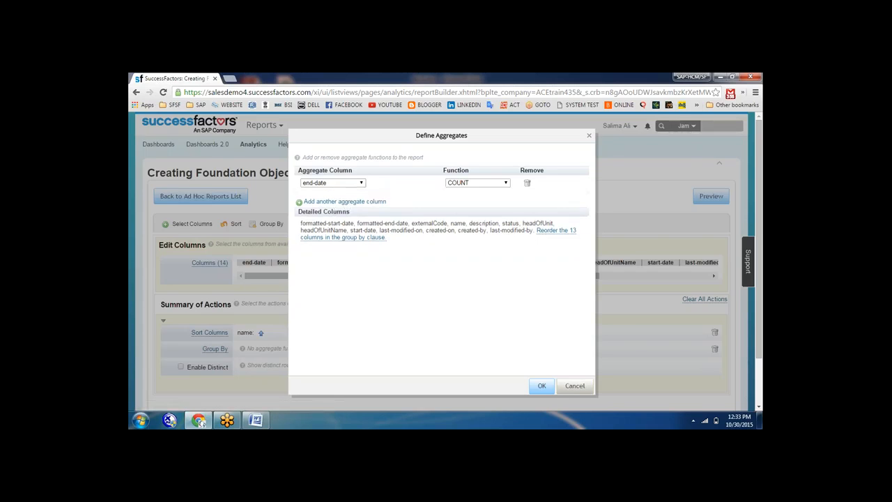
pyautogui.click(541, 386)
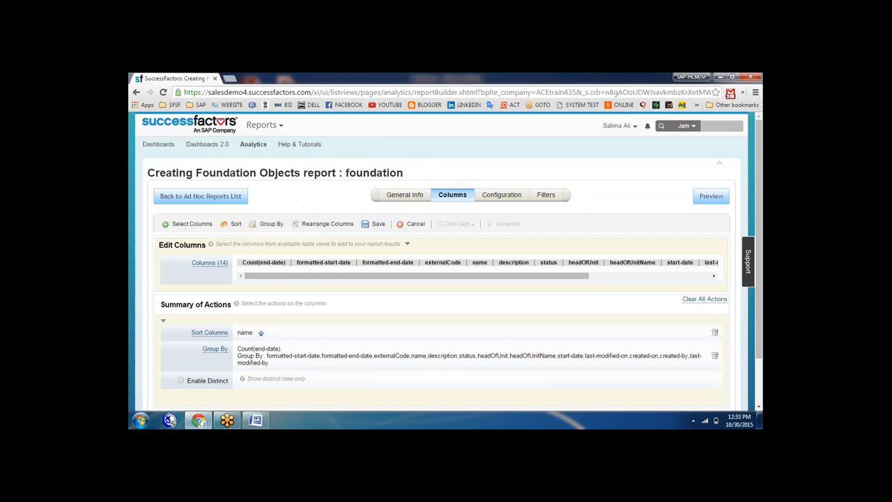
pyautogui.click(502, 194)
pyautogui.click(546, 196)
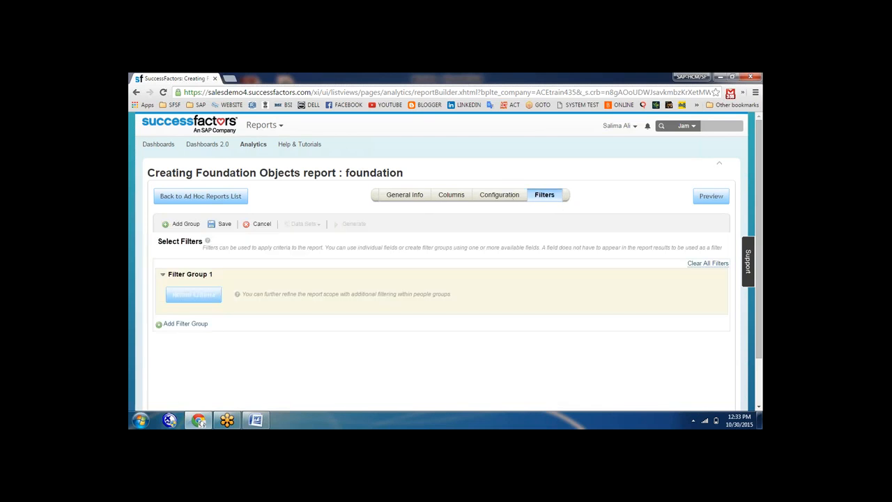
# Add a start-date filter including all values to Filter Group 1
pyautogui.click(194, 294)
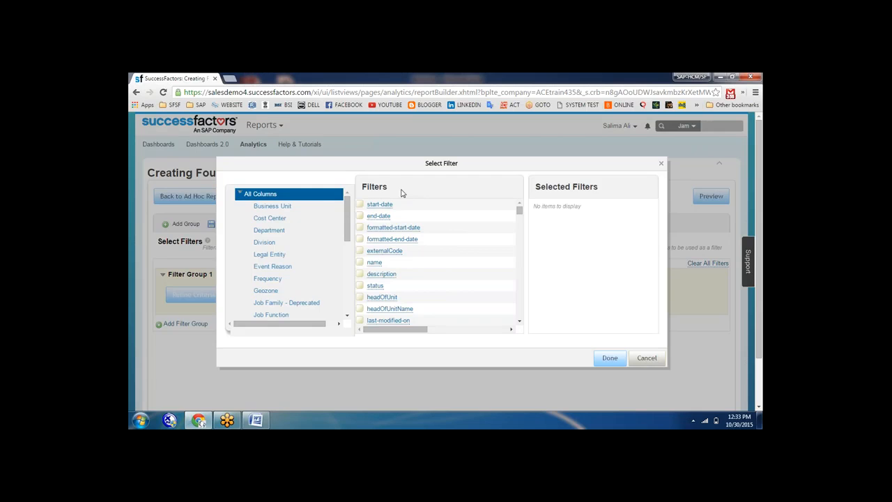
pyautogui.click(265, 206)
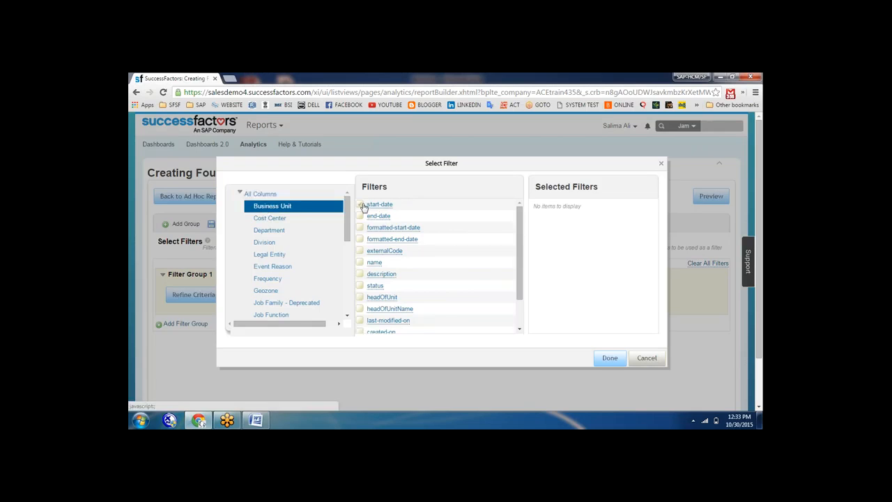
pyautogui.click(362, 206)
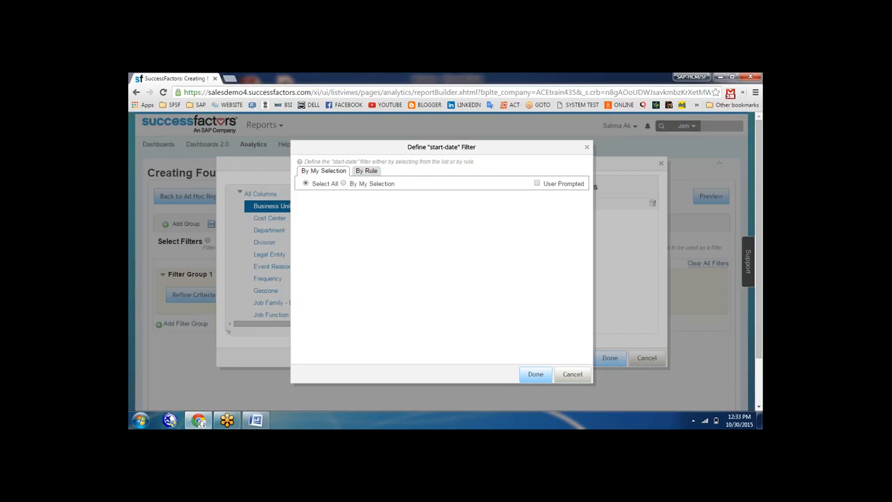
pyautogui.click(534, 376)
pyautogui.click(608, 359)
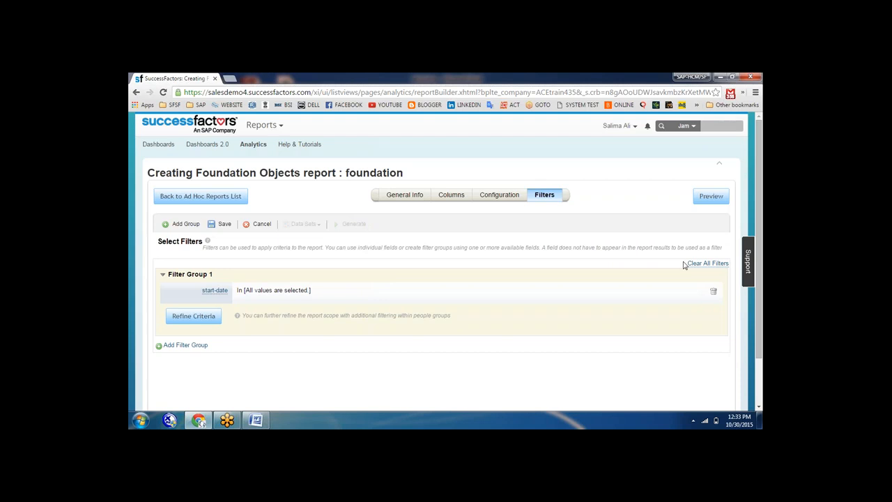
# Preview the foundation report's data
pyautogui.click(711, 198)
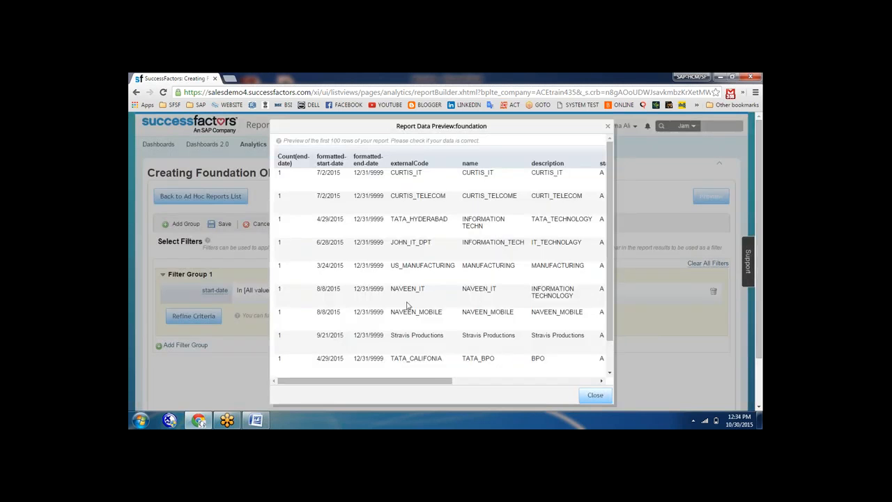
pyautogui.moveTo(420, 381); pyautogui.dragTo(338, 377)
pyautogui.click(595, 395)
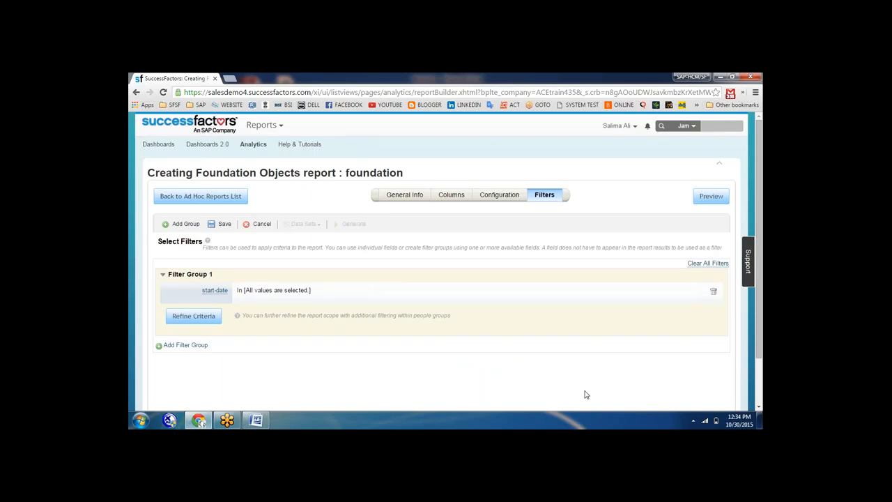
# Save the foundation report and return to the Ad Hoc Reports list
pyautogui.click(225, 223)
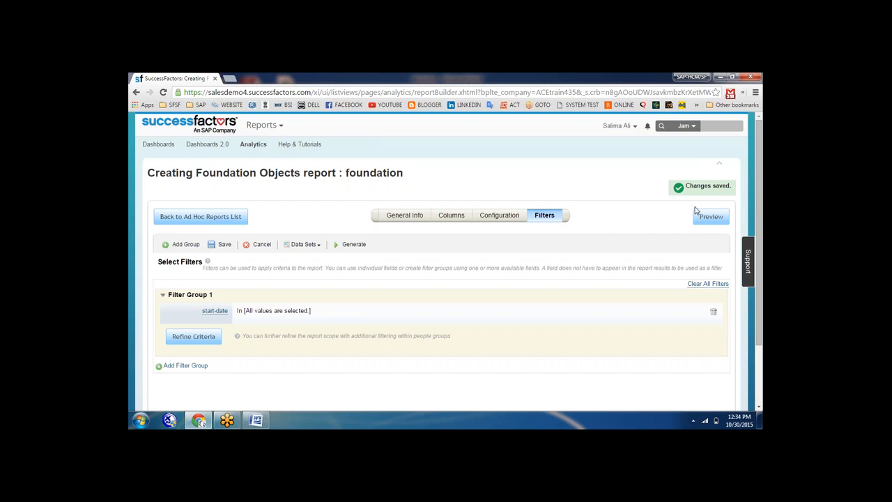
pyautogui.click(207, 220)
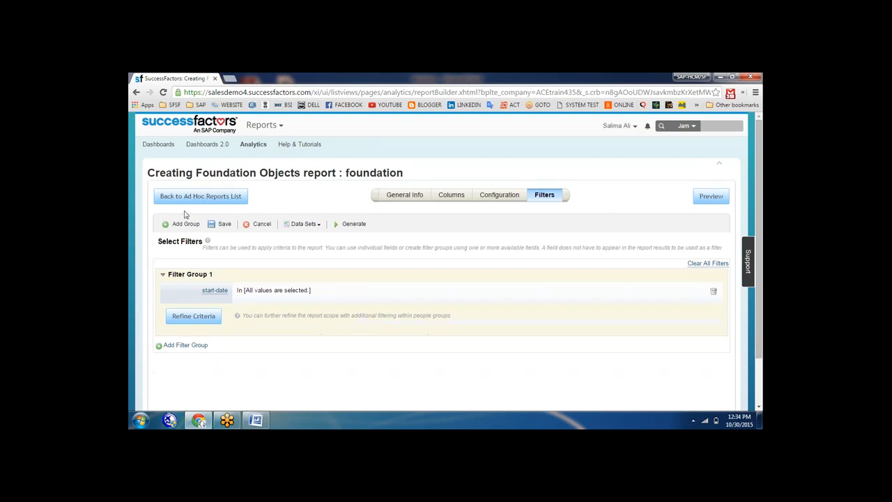
pyautogui.click(189, 198)
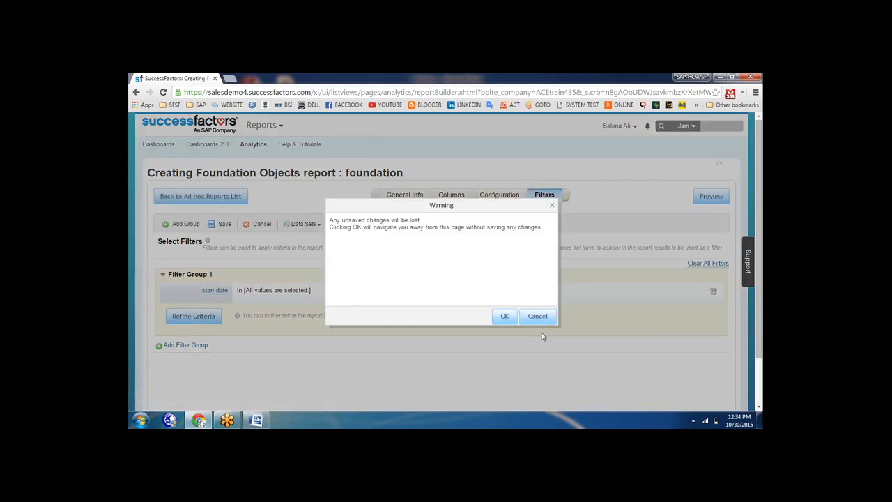
pyautogui.click(504, 318)
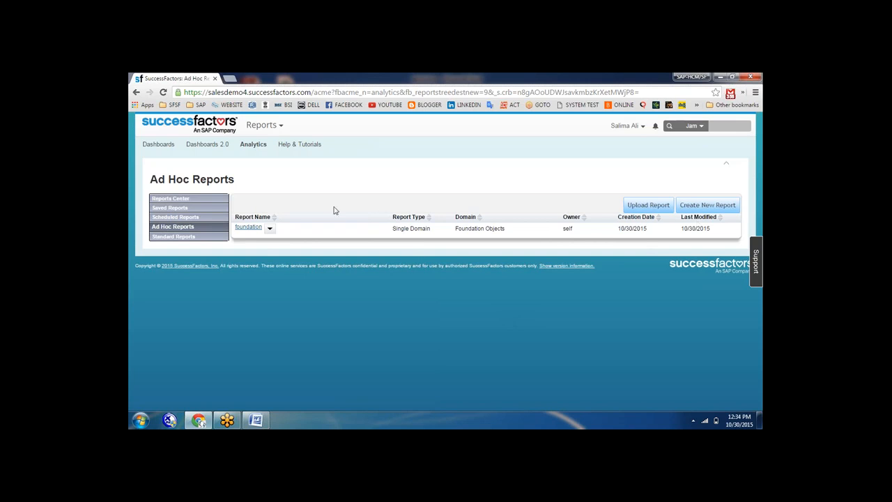
# Create a new Multi Dataset report with Employee Profile as the definition type
pyautogui.click(692, 203)
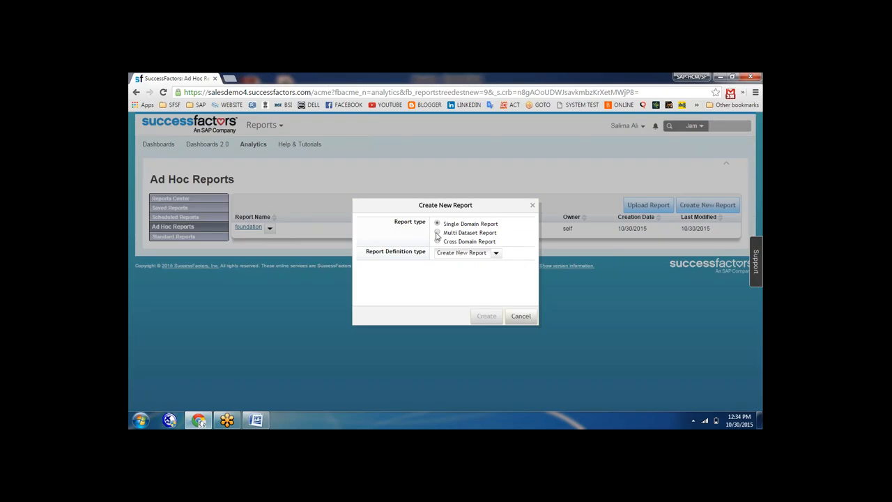
pyautogui.click(437, 233)
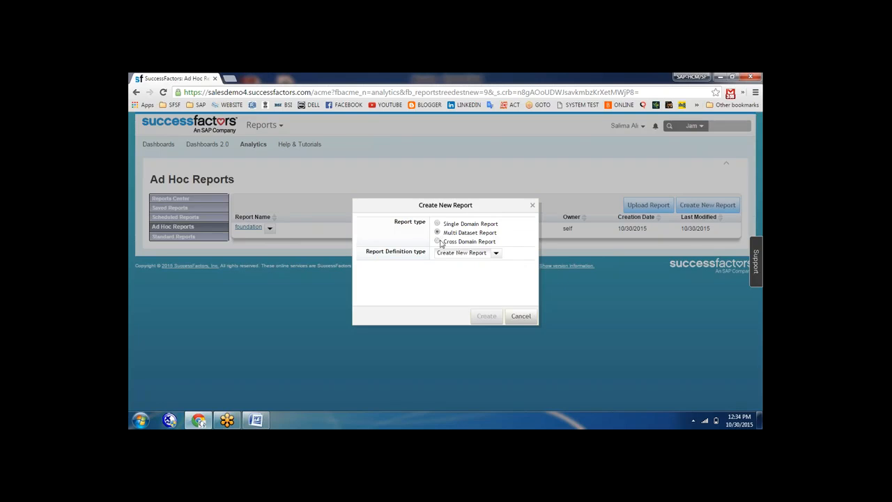
pyautogui.click(498, 252)
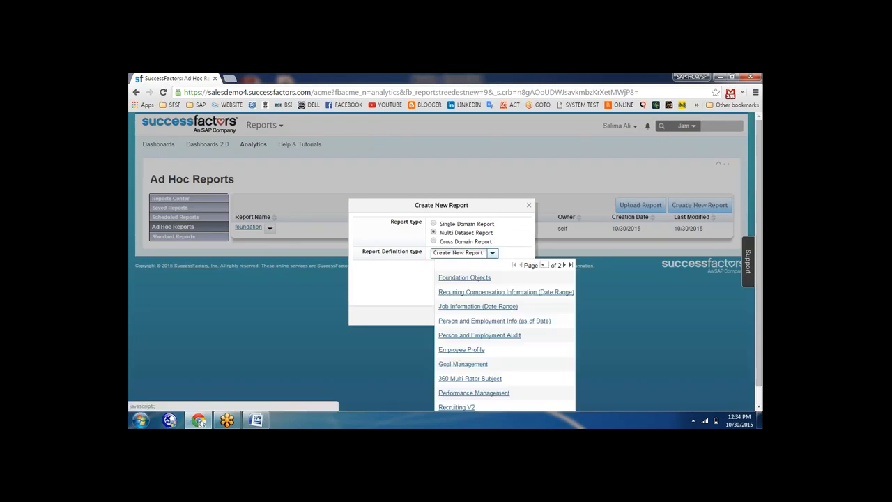
pyautogui.click(479, 280)
pyautogui.click(493, 255)
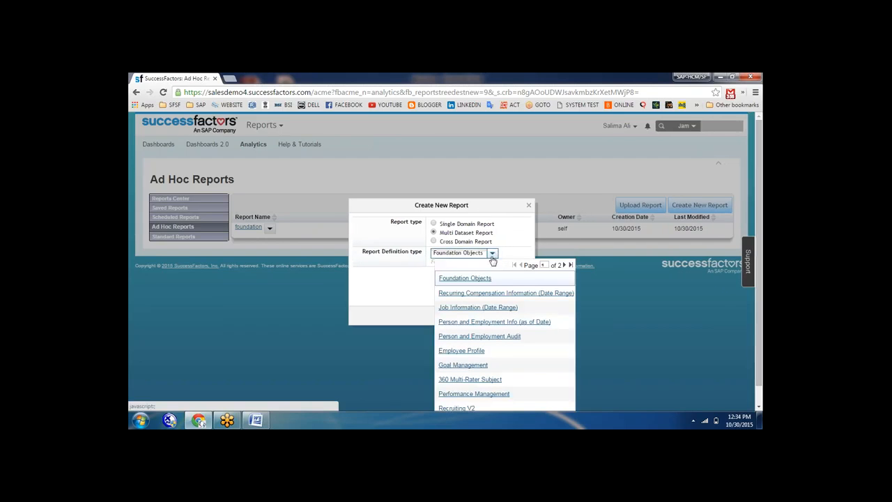
pyautogui.click(462, 350)
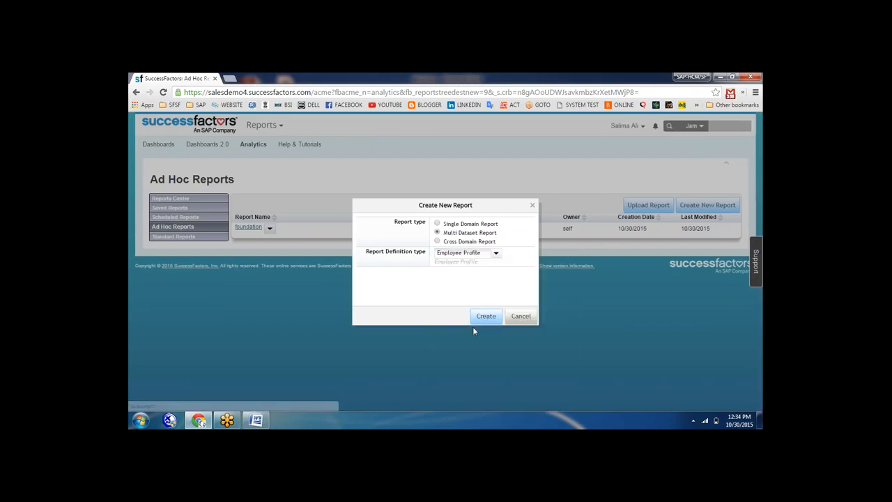
pyautogui.click(487, 315)
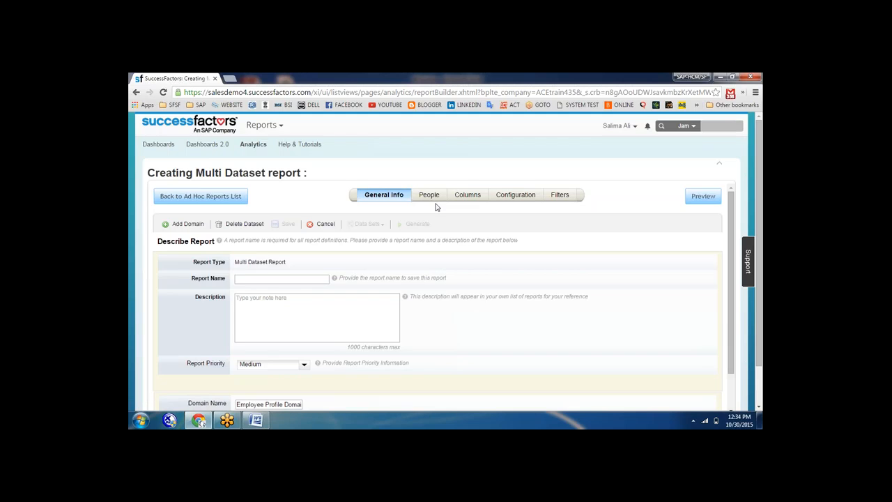
# Name the report 'employe profile' with the description 'employee profile'
pyautogui.click(280, 278)
pyautogui.write('employe profile')
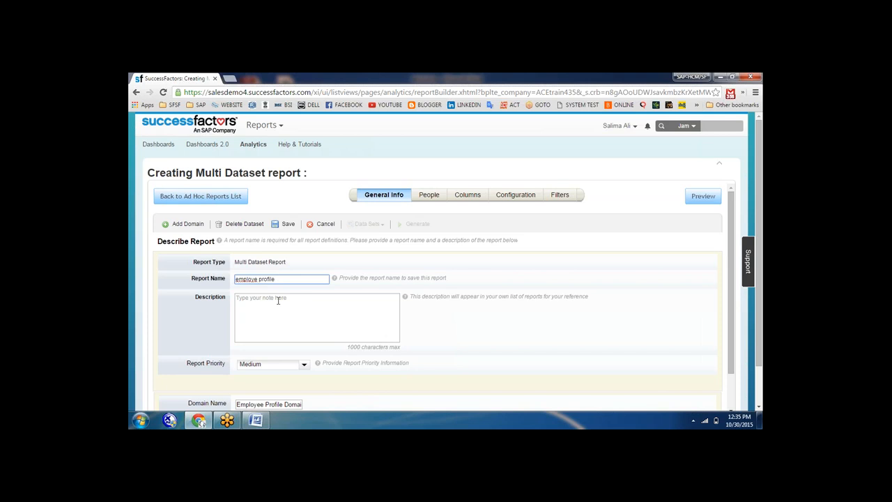
pyautogui.click(277, 300)
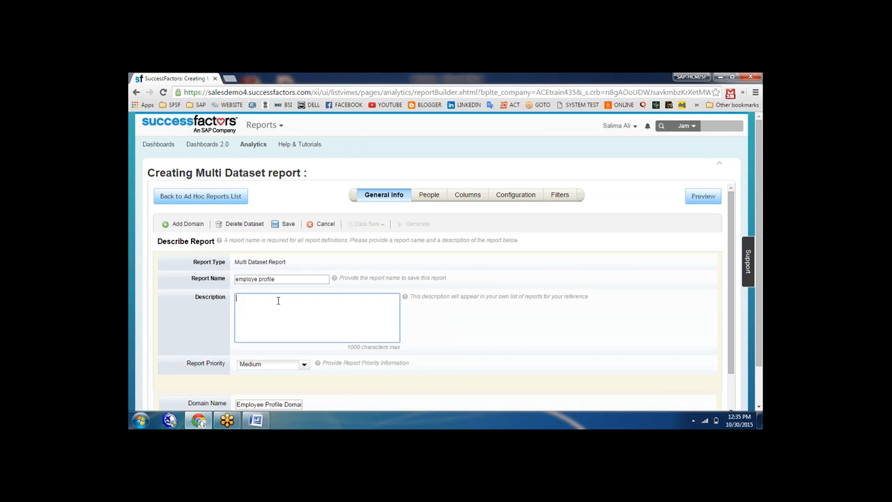
pyautogui.write('employee')
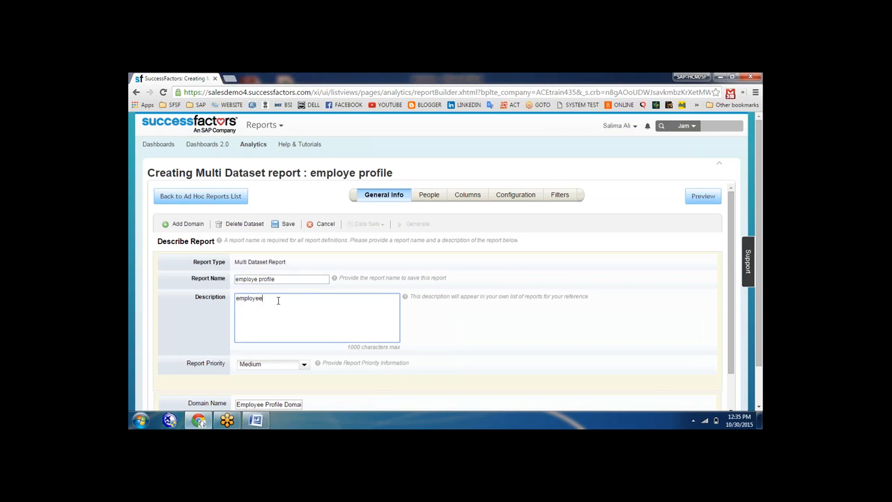
pyautogui.write(' profile')
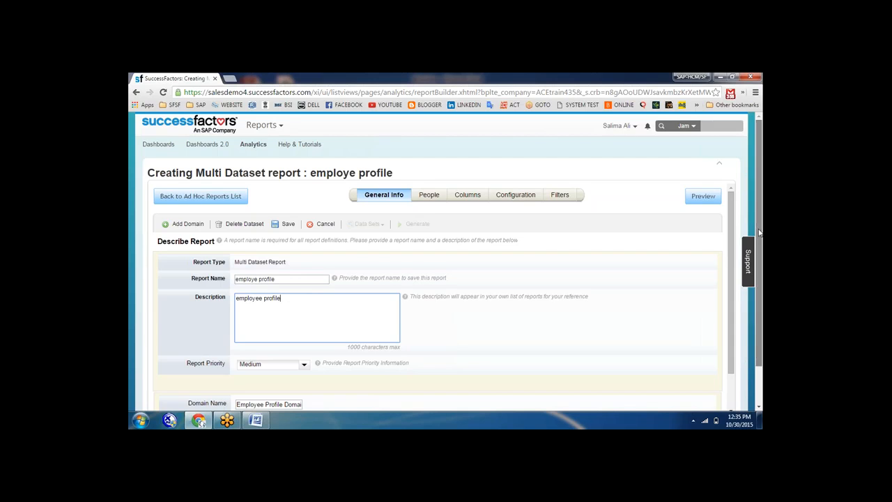
pyautogui.scroll(-2, 761, 223)
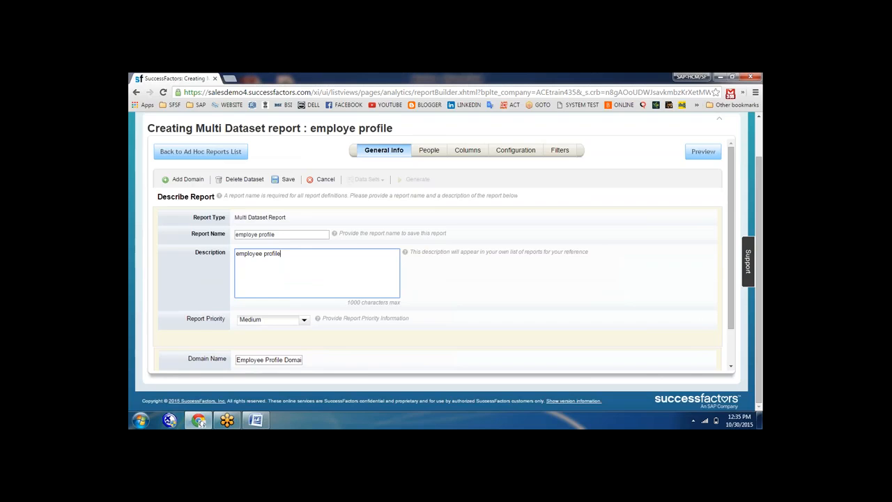
# Scope the report to the logged-in user's team view at all levels, including inactive users
pyautogui.click(429, 152)
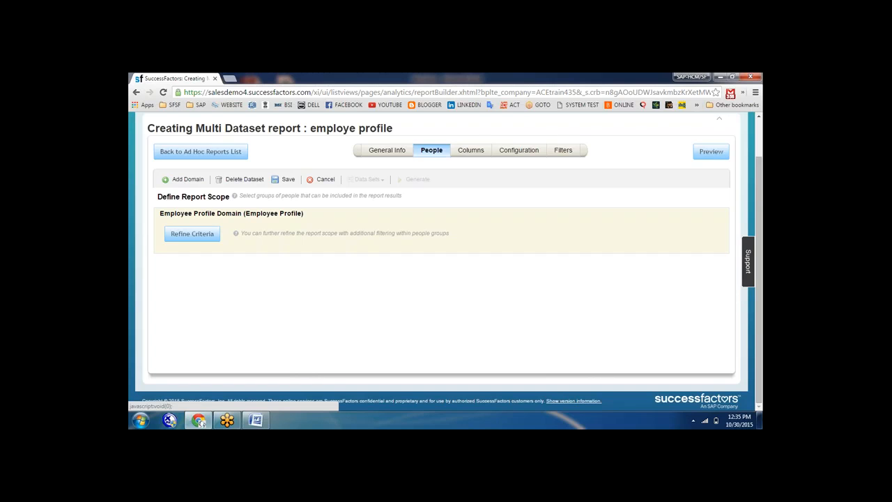
pyautogui.click(197, 235)
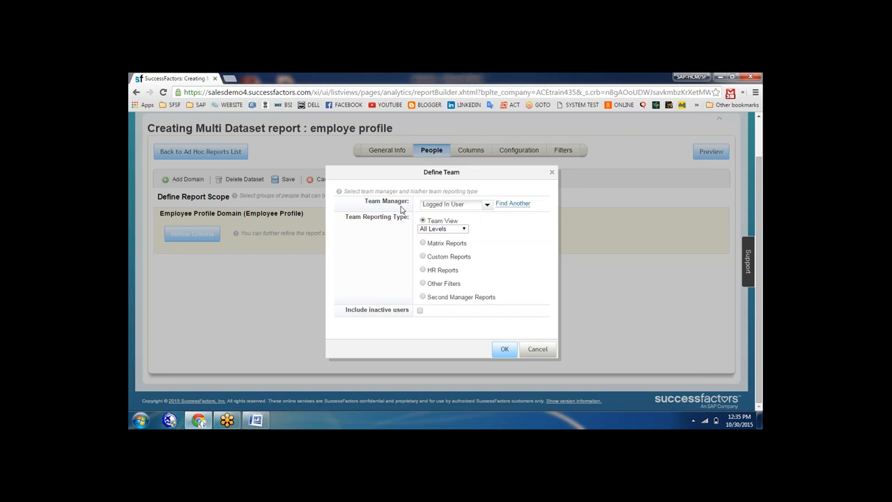
pyautogui.click(487, 204)
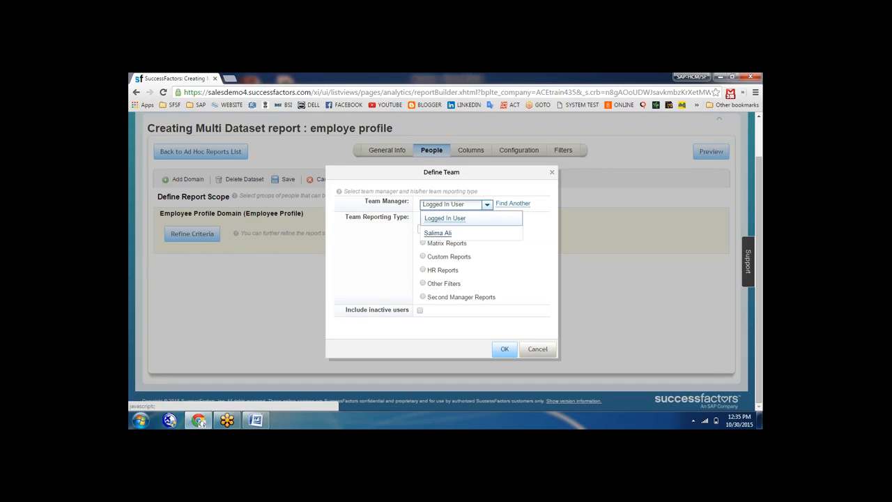
pyautogui.click(502, 195)
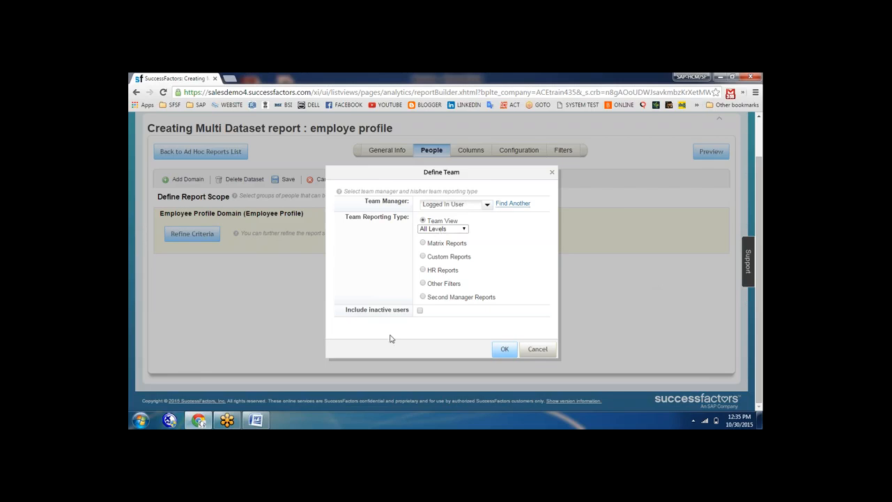
pyautogui.click(420, 312)
pyautogui.click(505, 349)
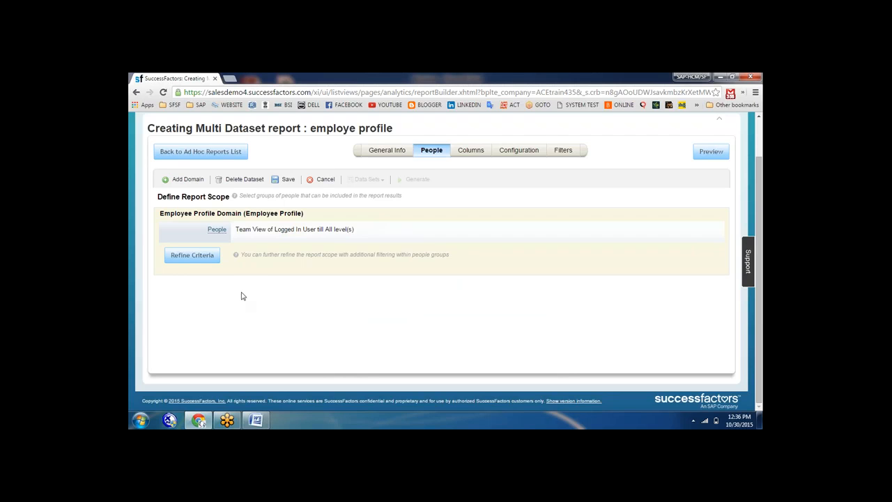
# Refine the scope with Division and Department criteria, each accepting all values
pyautogui.click(188, 256)
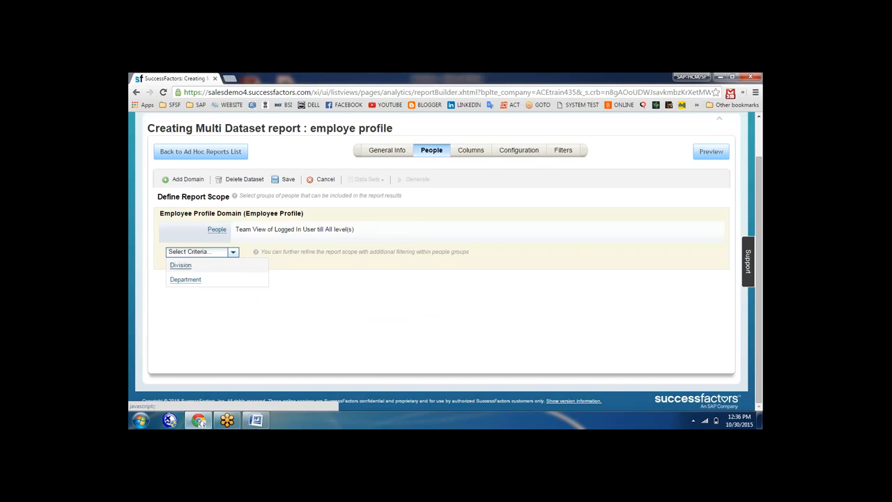
pyautogui.click(180, 265)
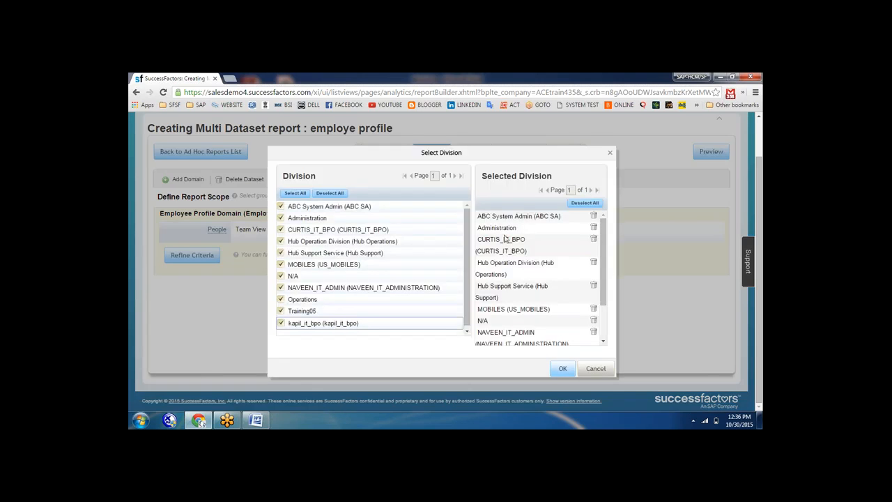
pyautogui.click(561, 369)
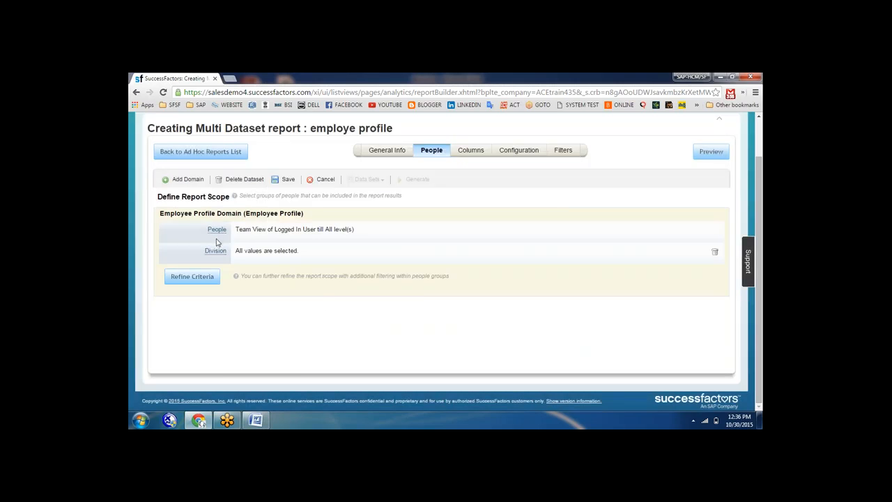
pyautogui.click(193, 276)
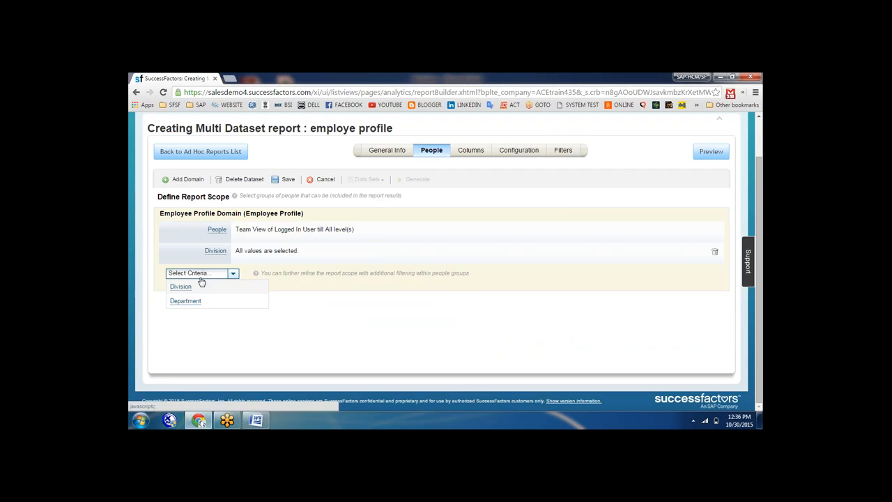
pyautogui.click(186, 301)
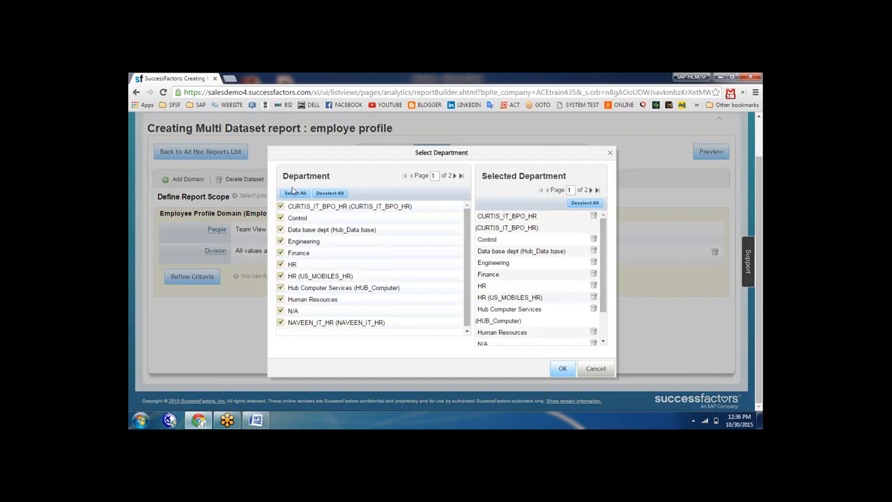
pyautogui.click(559, 374)
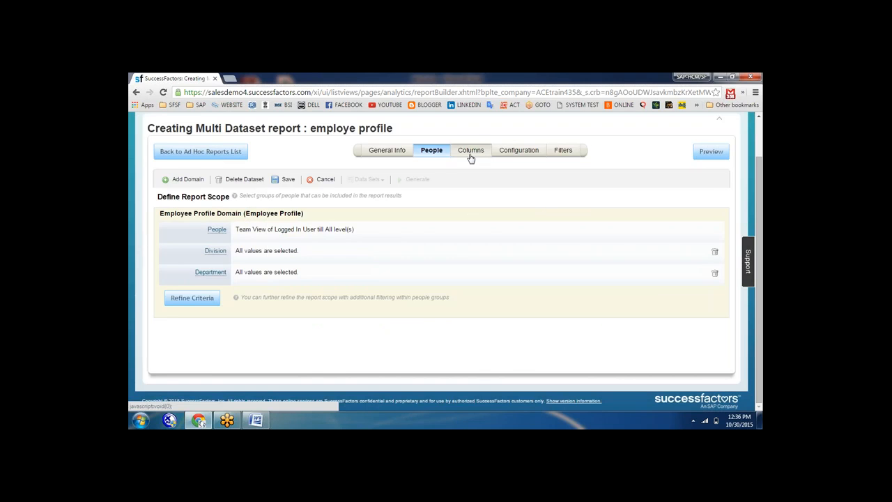
pyautogui.click(471, 158)
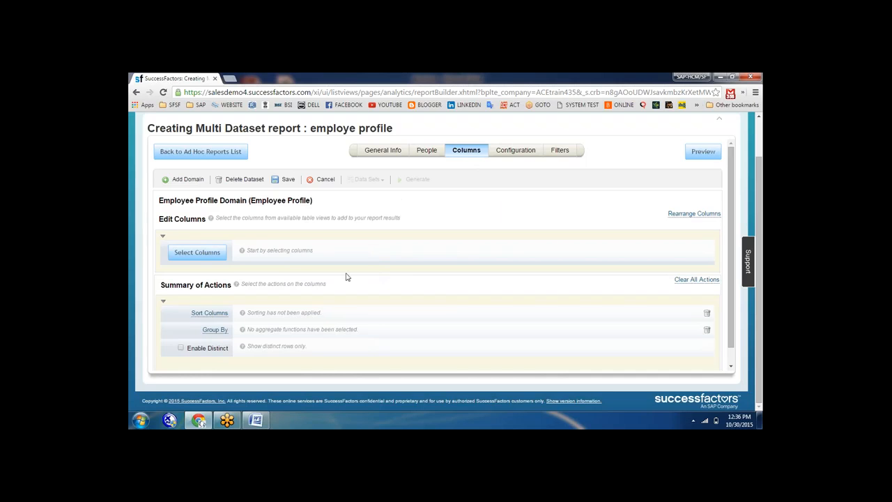
# Add all Employee Information columns to the employe profile report
pyautogui.click(179, 254)
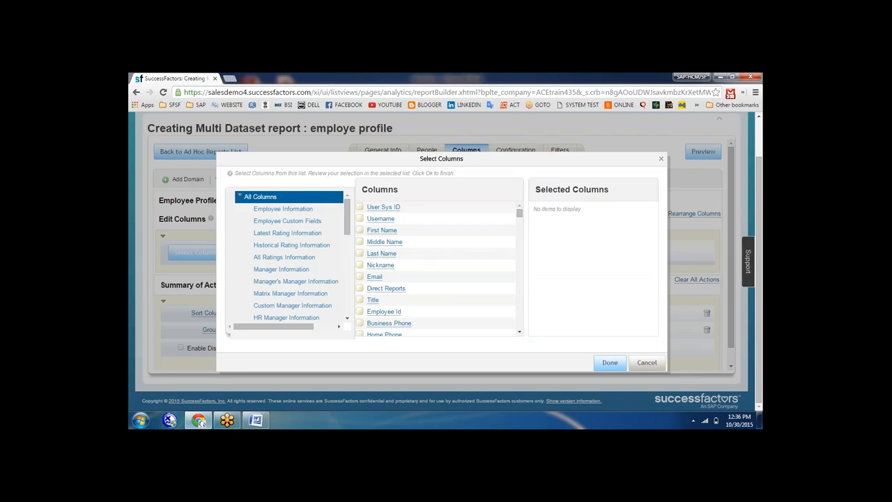
pyautogui.click(283, 209)
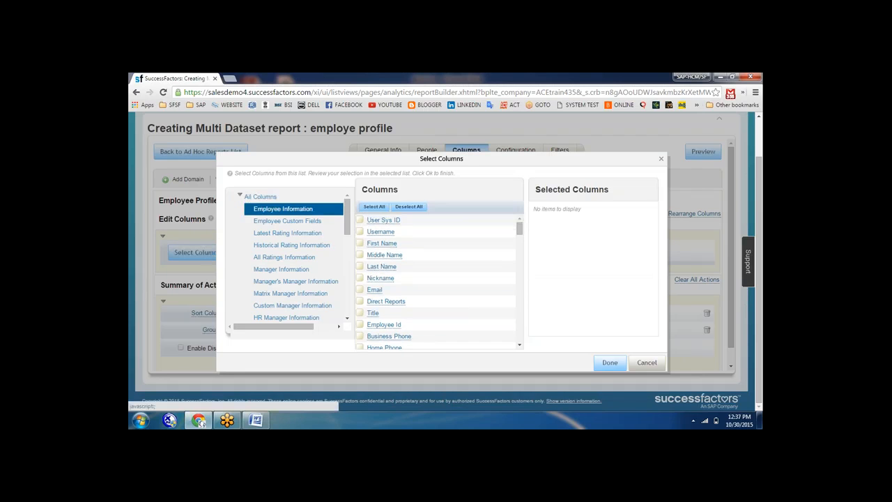
pyautogui.click(373, 207)
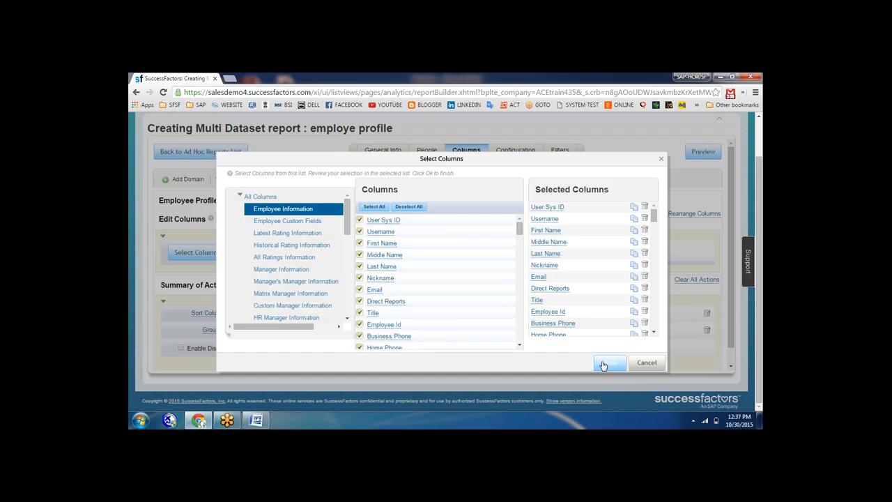
pyautogui.click(604, 364)
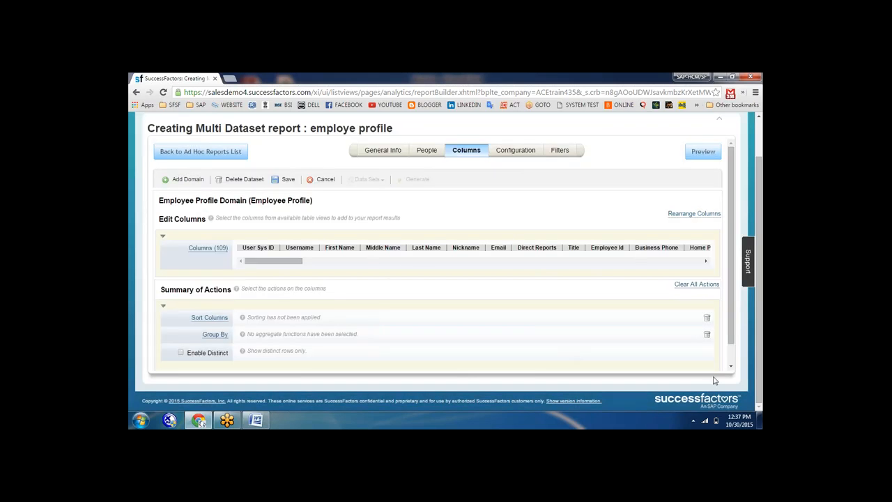
# Review the column order, starting with User Sys ID, Username and First Name, and accept it
pyautogui.moveTo(731, 315)
pyautogui.mouseDown()
pyautogui.moveTo(728, 337)
pyautogui.moveTo(722, 307)
pyautogui.mouseUp()
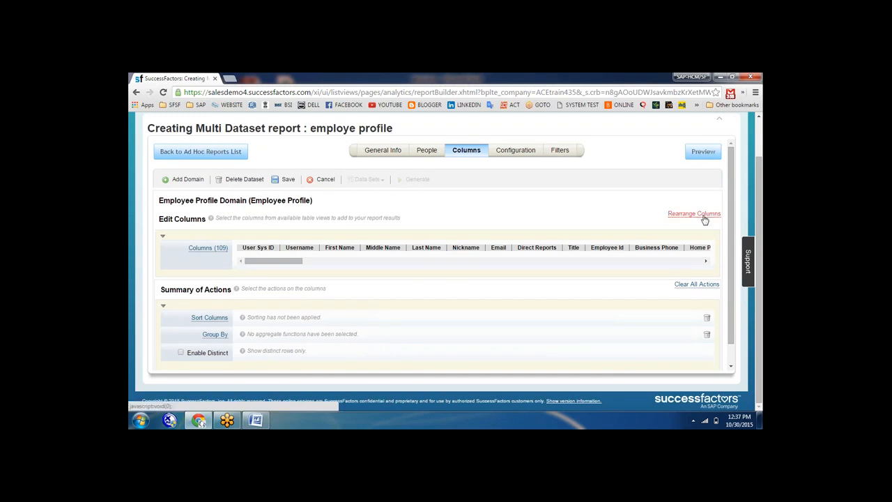
pyautogui.click(700, 214)
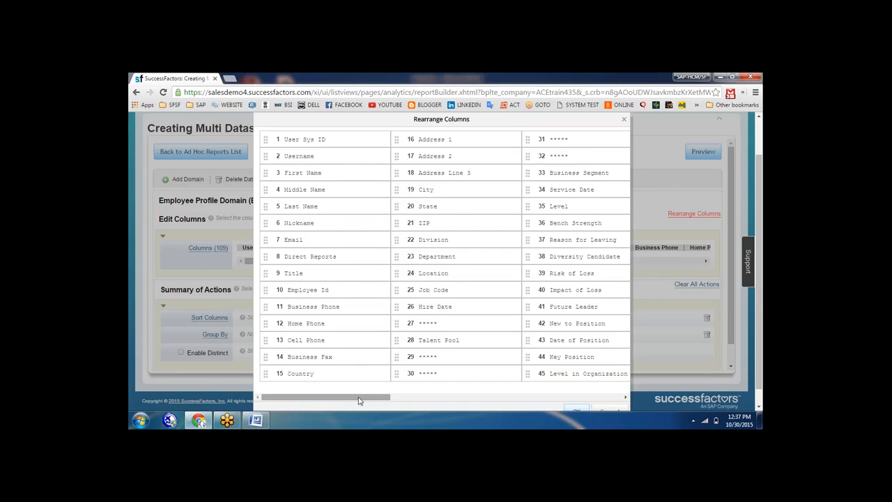
pyautogui.moveTo(360, 396); pyautogui.dragTo(301, 388)
pyautogui.moveTo(760, 236); pyautogui.dragTo(760, 255)
pyautogui.click(575, 395)
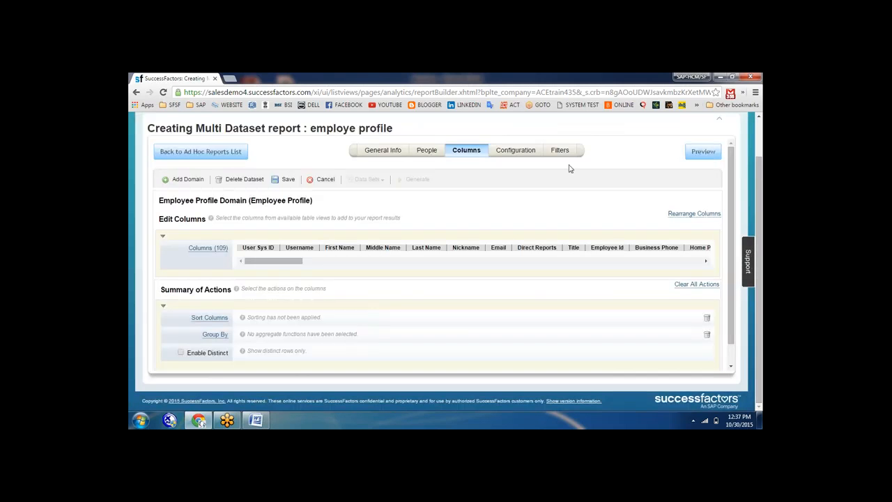
# Review the Configuration step's DataType and Show Value ID settings for the report columns
pyautogui.click(518, 153)
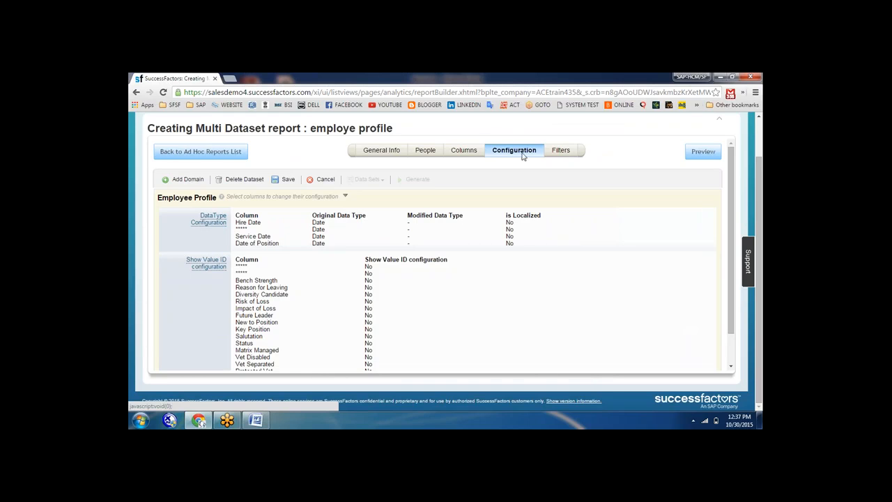
pyautogui.moveTo(731, 229); pyautogui.dragTo(739, 187)
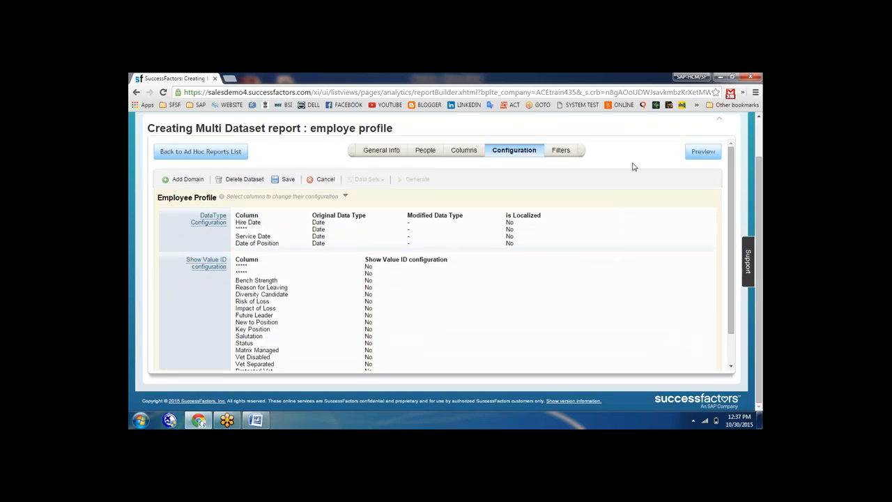
# Filter Group 1 by User Sys ID with all values selected, then preview the report data
pyautogui.click(561, 150)
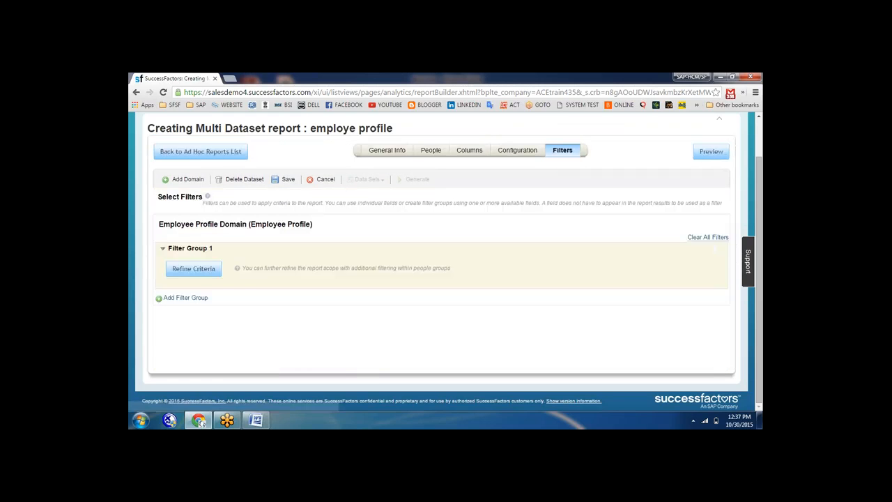
pyautogui.click(193, 269)
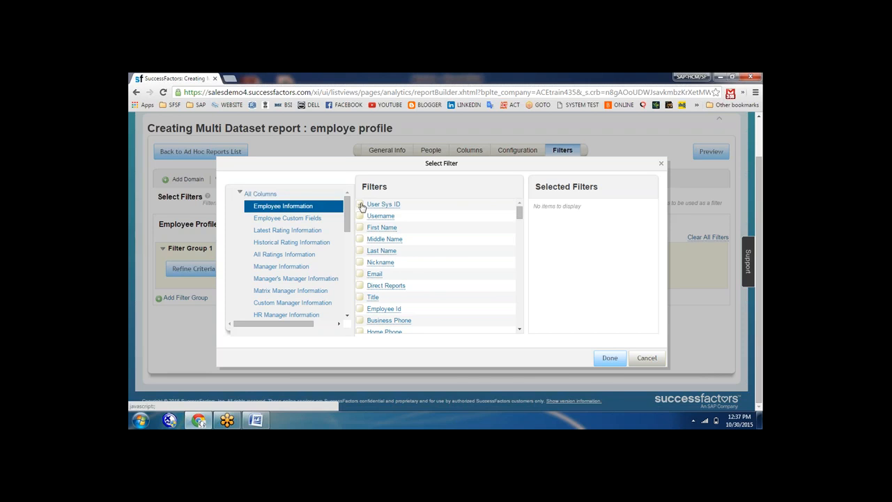
pyautogui.click(360, 203)
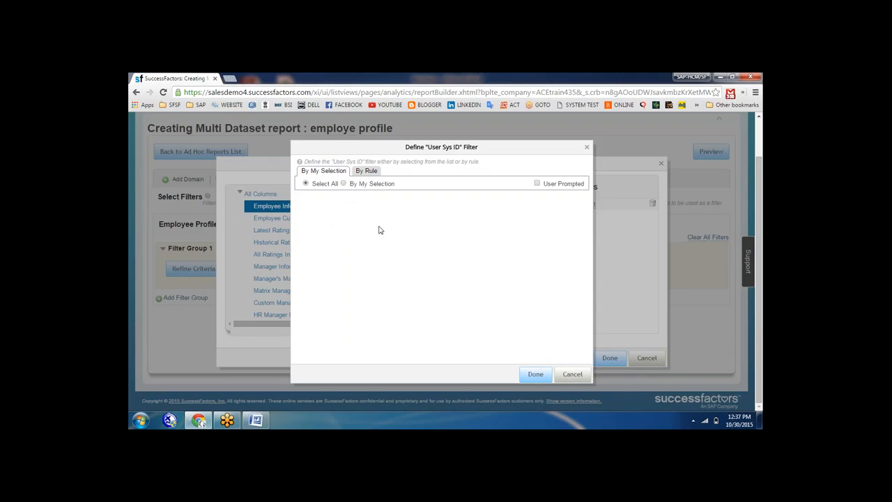
pyautogui.click(528, 377)
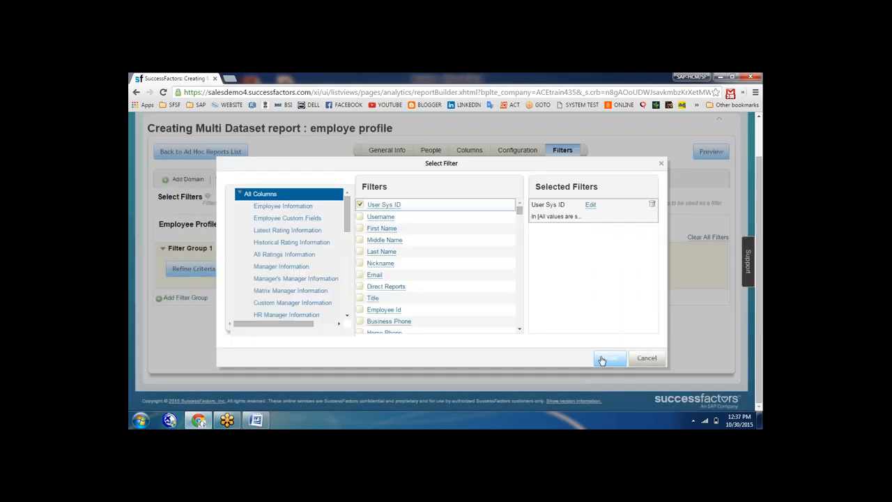
pyautogui.click(605, 360)
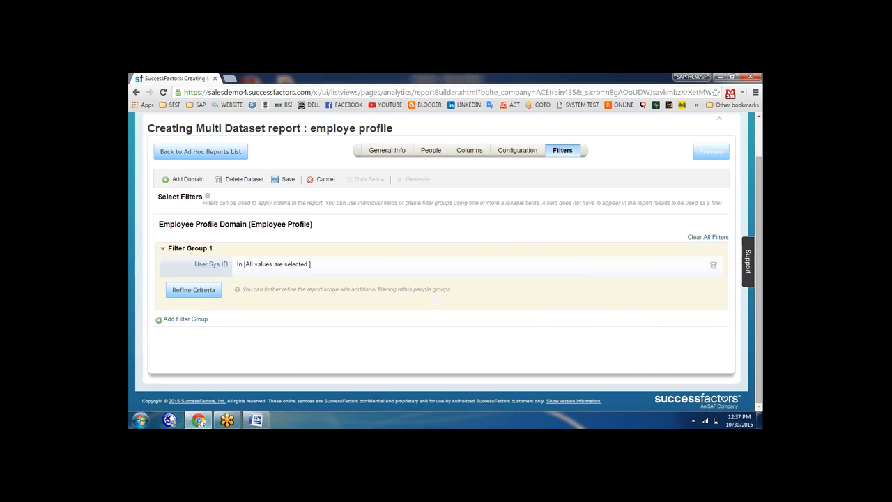
pyautogui.click(711, 152)
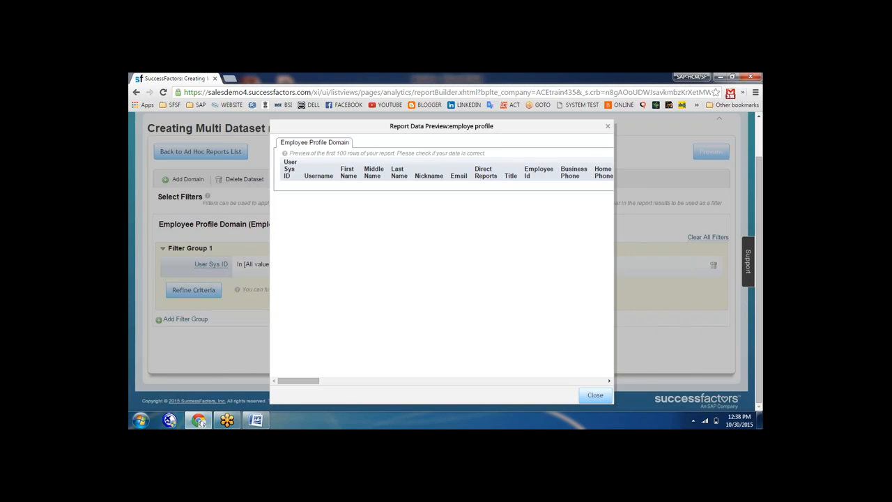
pyautogui.click(596, 396)
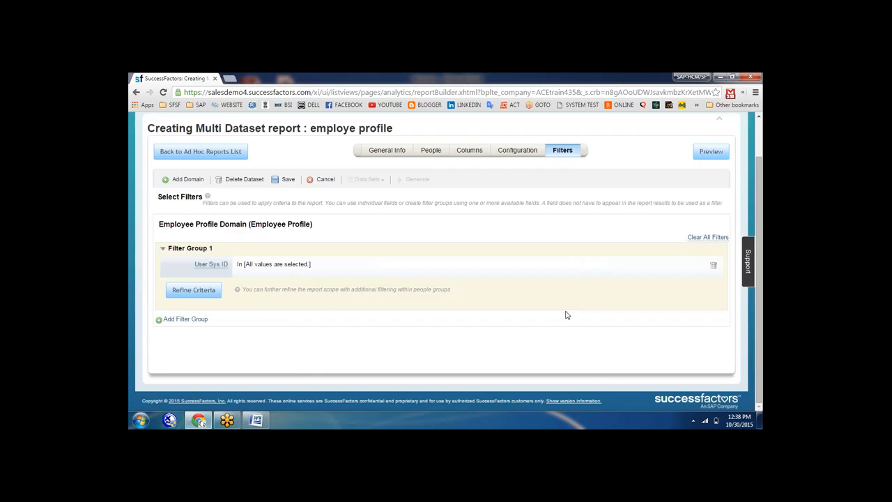
# Save the employe profile report and return to the Ad Hoc Reports list
pyautogui.click(286, 180)
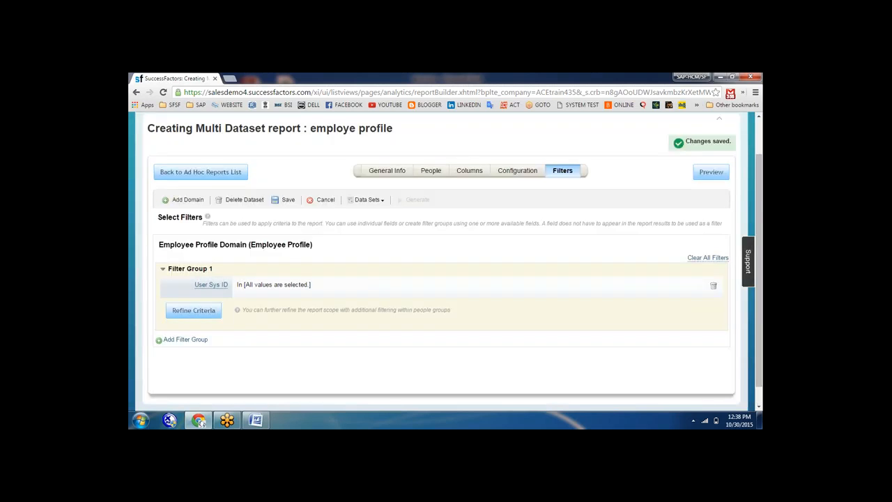
pyautogui.click(228, 177)
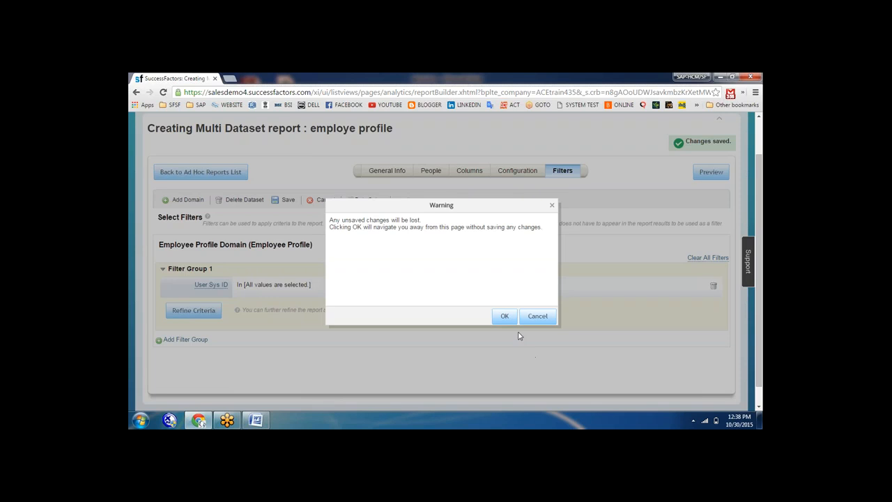
pyautogui.click(504, 317)
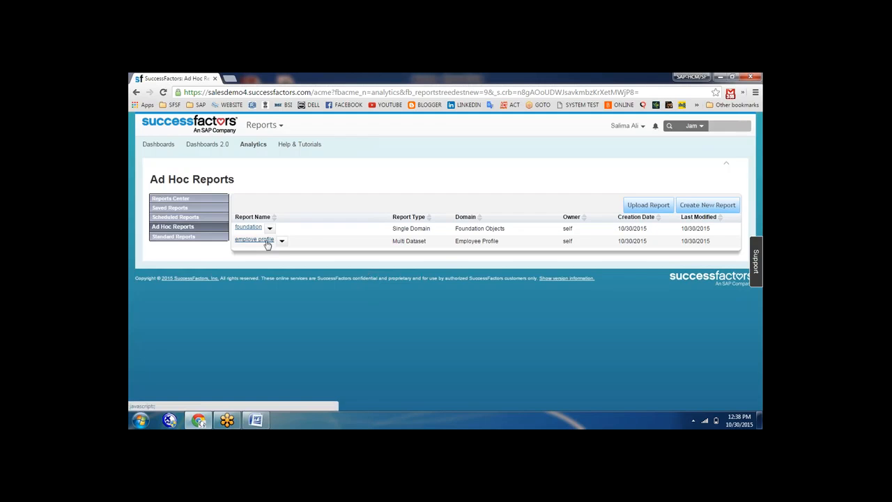
# Cancel running the employe profile report, then show the foundation report's action list
pyautogui.click(267, 242)
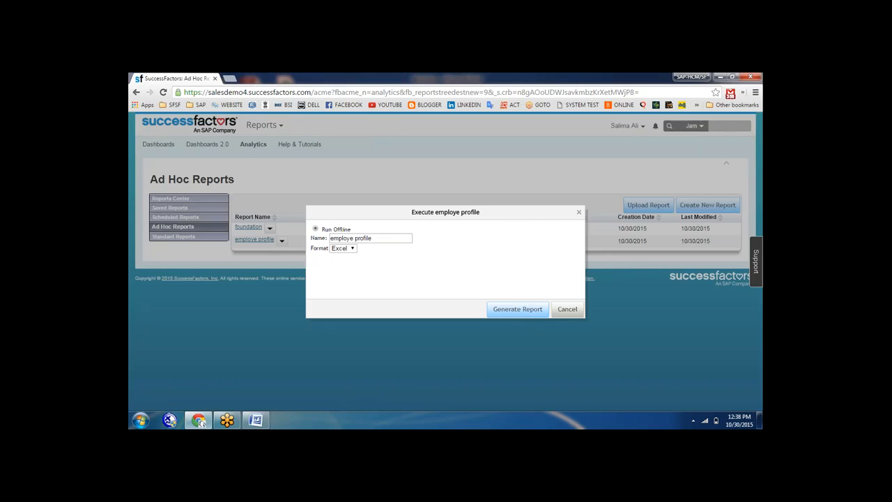
pyautogui.click(567, 310)
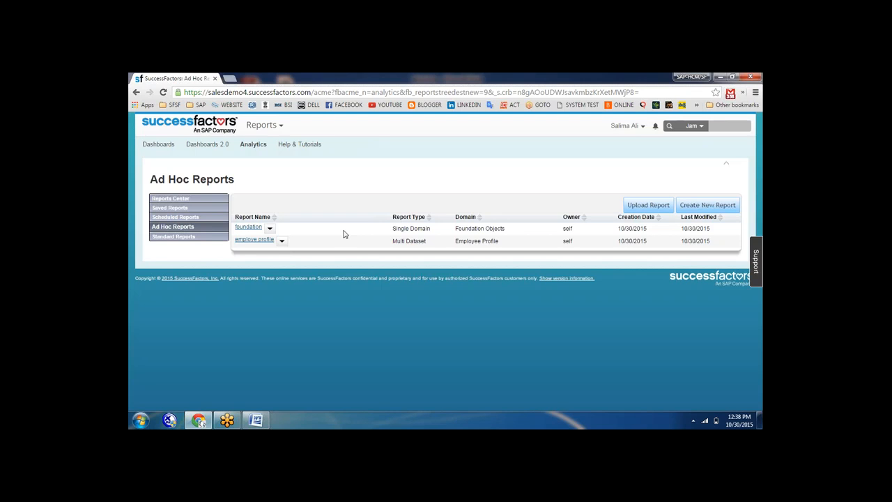
pyautogui.click(270, 228)
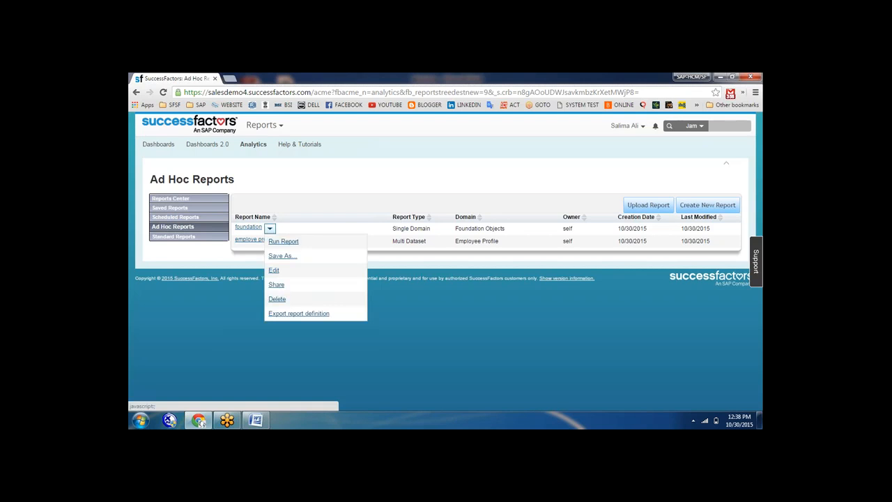
# Run the foundation report online to display its business unit results
pyautogui.click(278, 242)
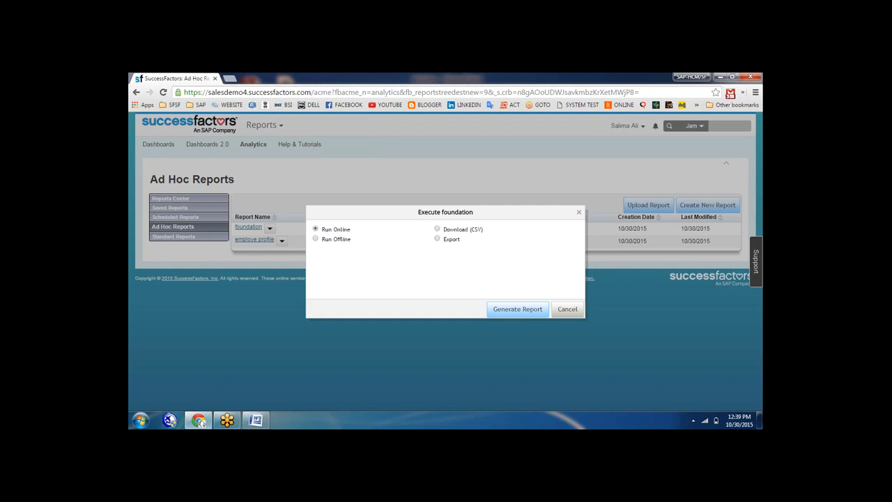
pyautogui.click(492, 309)
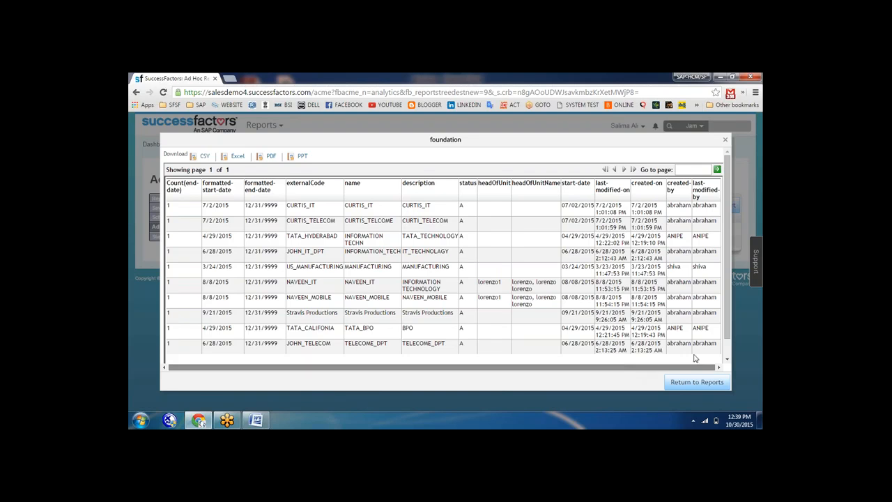
# Download the foundation report as PDF and open the downloaded PPT file
pyautogui.moveTo(650, 371); pyautogui.dragTo(538, 367)
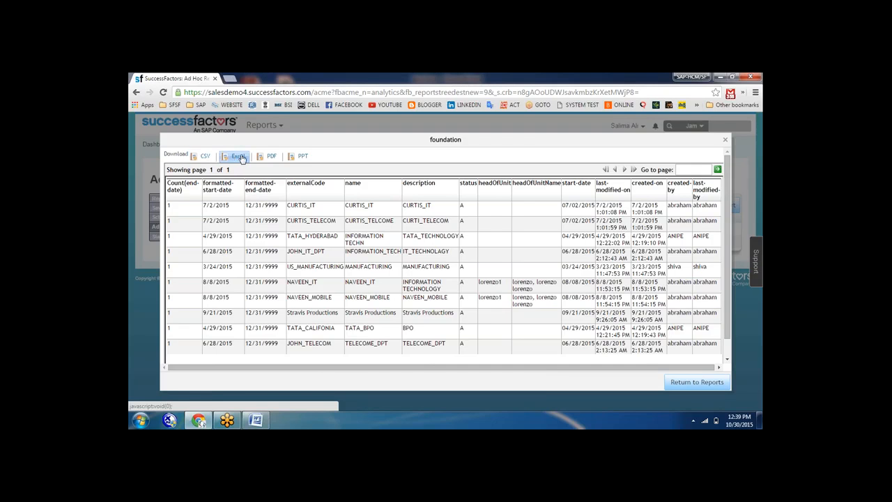
pyautogui.click(266, 158)
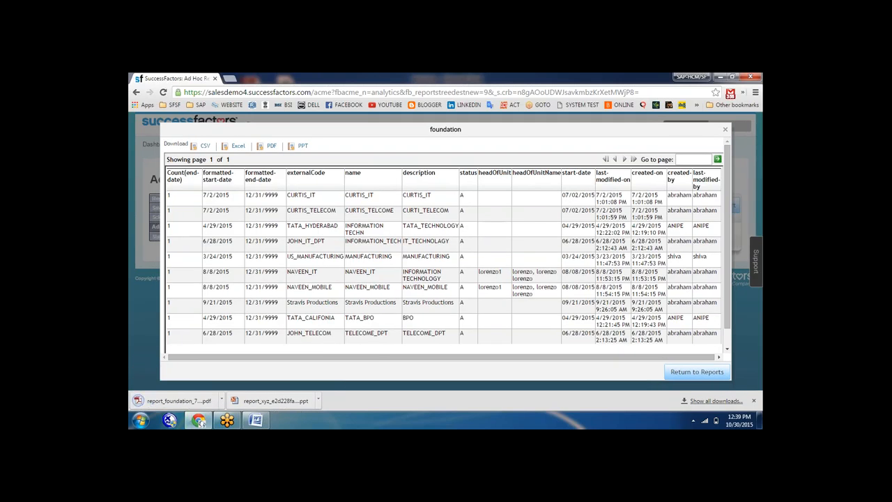
pyautogui.click(319, 401)
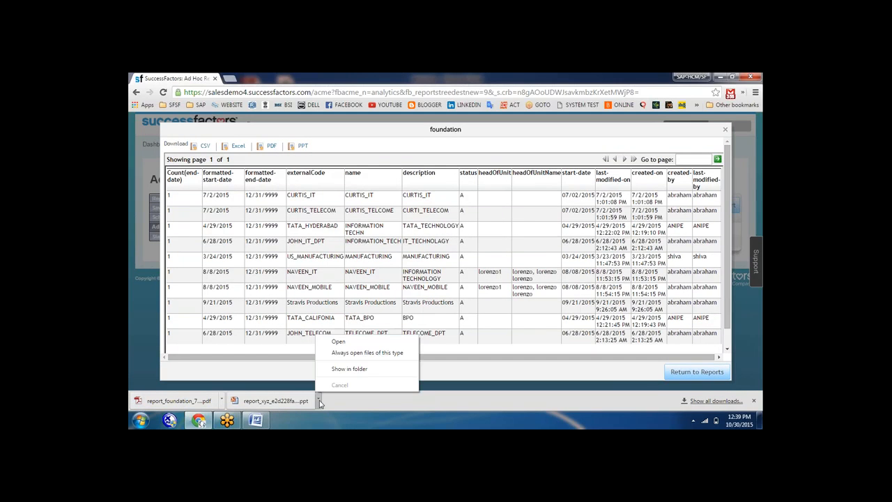
pyautogui.click(339, 342)
# View the foundation report PDF, fitted to width and zoomed in on its table
pyautogui.click(178, 401)
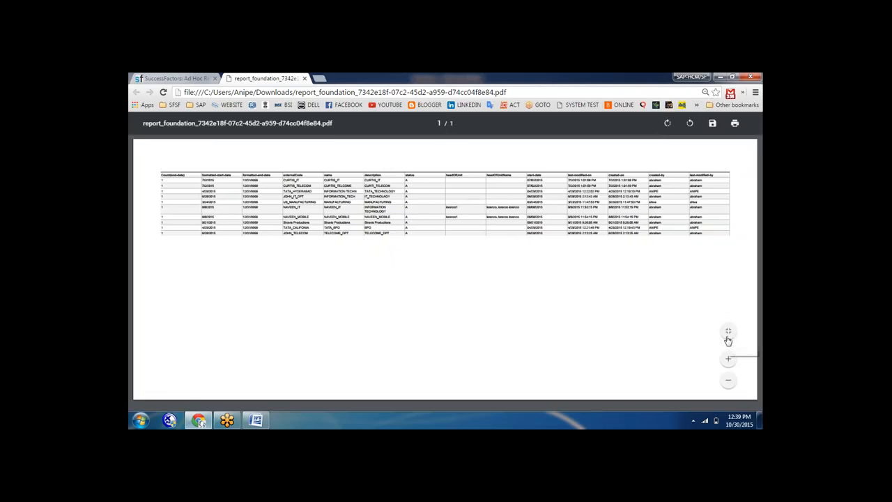
pyautogui.click(729, 338)
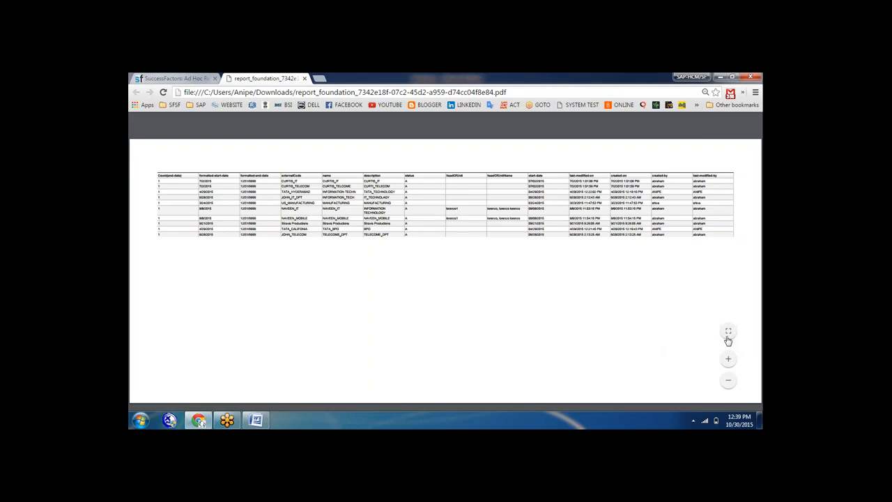
pyautogui.click(728, 360)
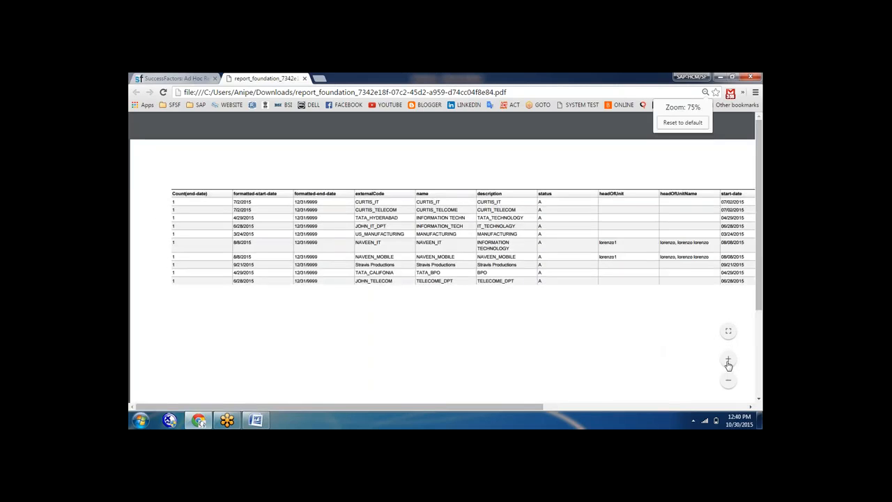
pyautogui.click(728, 362)
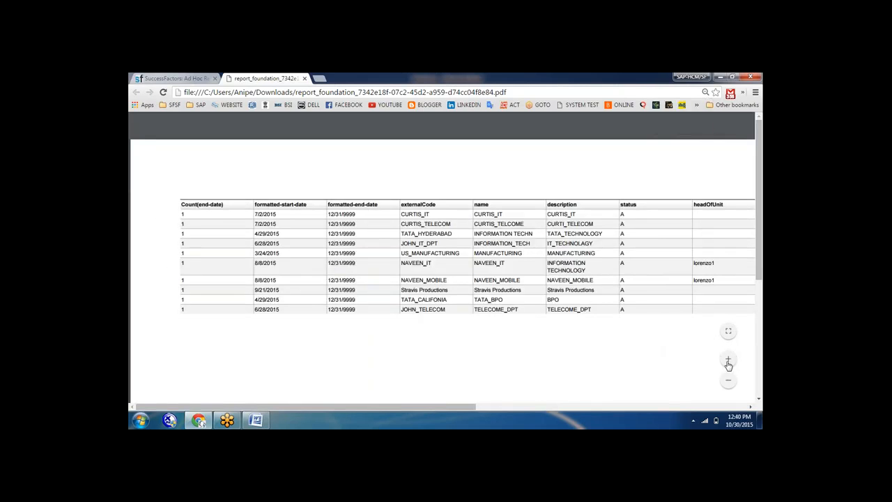
pyautogui.moveTo(463, 409); pyautogui.dragTo(333, 372)
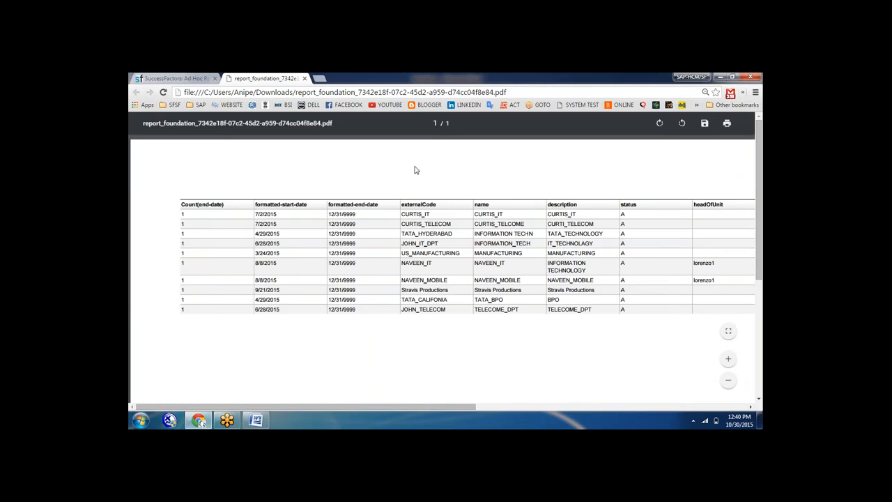
# Save a copy of the PDF into Downloads and close the PDF tab
pyautogui.hotkey('ctrl', 's')
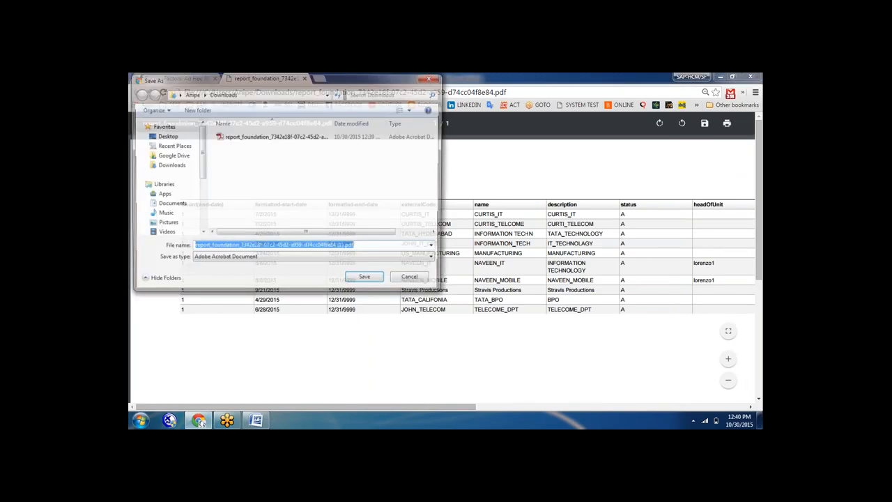
pyautogui.click(367, 281)
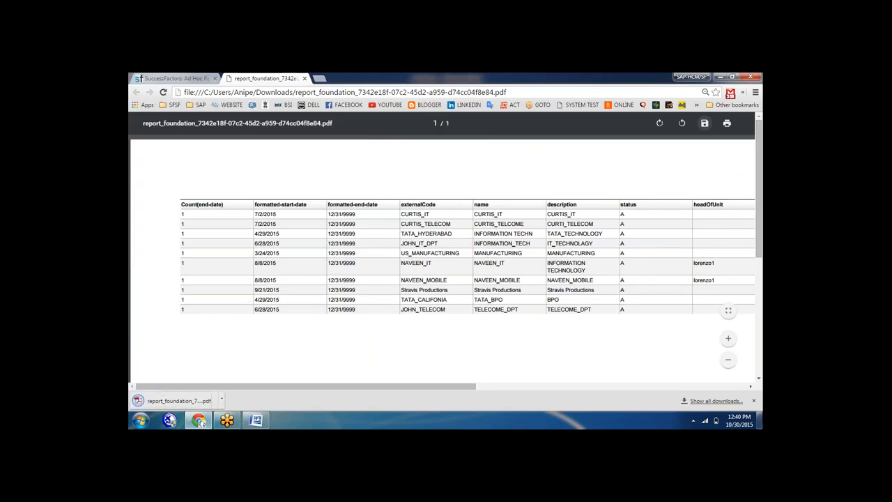
pyautogui.click(753, 400)
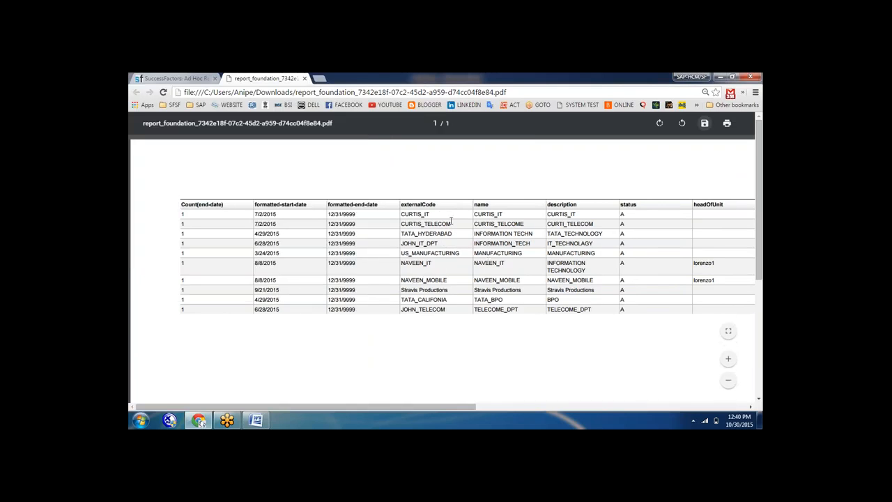
pyautogui.click(304, 78)
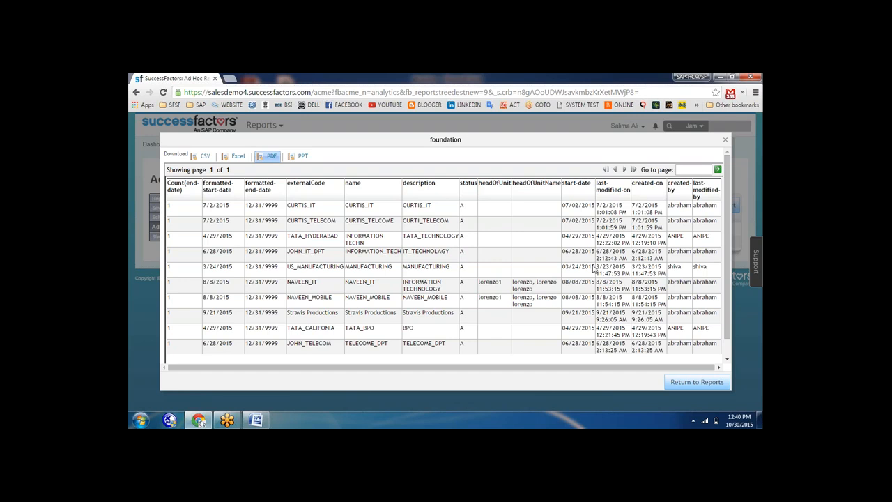
# Copy the foundation report under the new name foundation_1
pyautogui.click(697, 382)
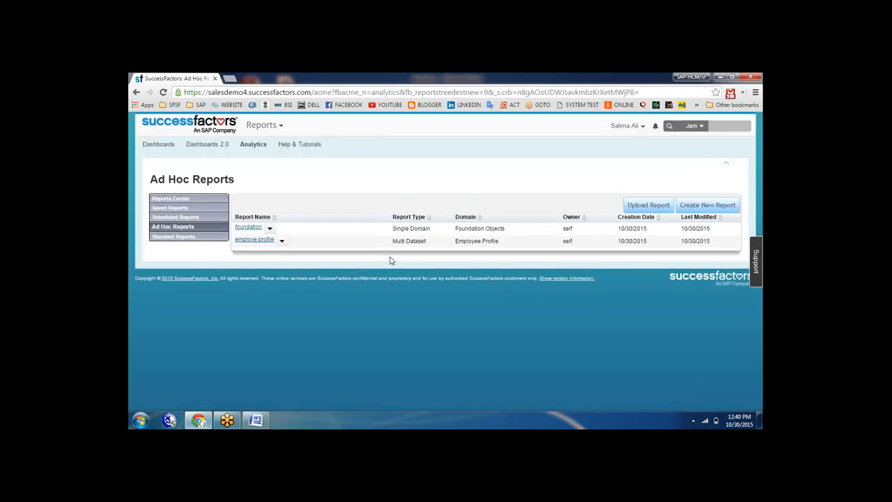
pyautogui.click(271, 230)
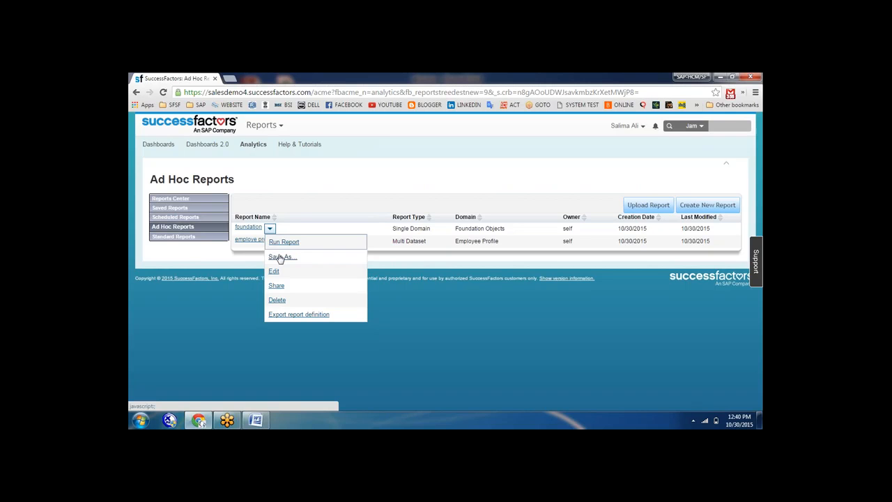
pyautogui.click(279, 257)
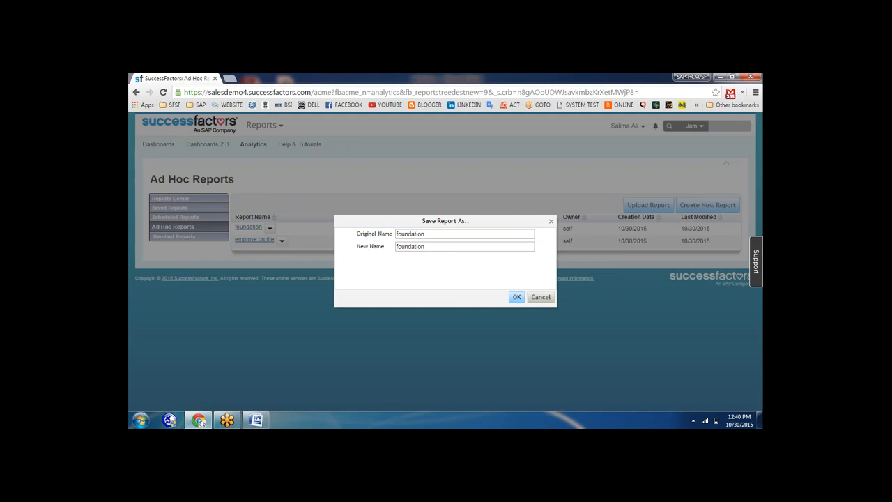
pyautogui.write('_1')
pyautogui.click(519, 298)
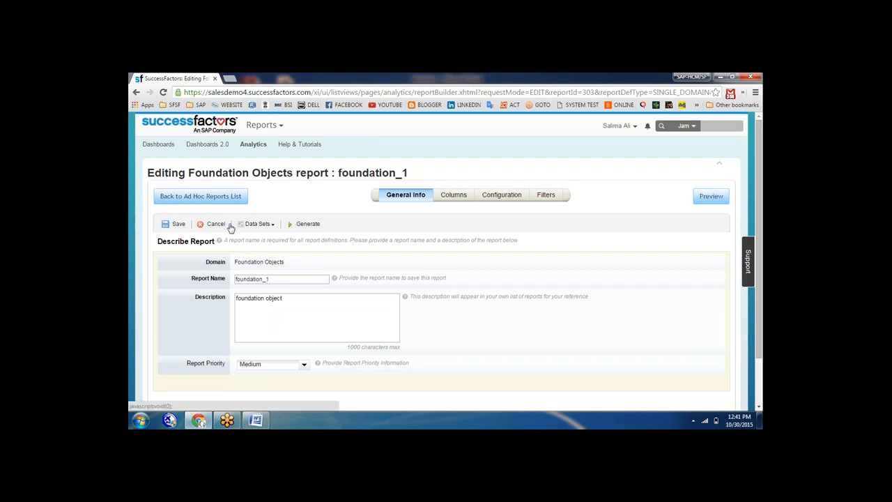
# Save foundation_1 and go back to the Ad Hoc Reports list
pyautogui.click(173, 224)
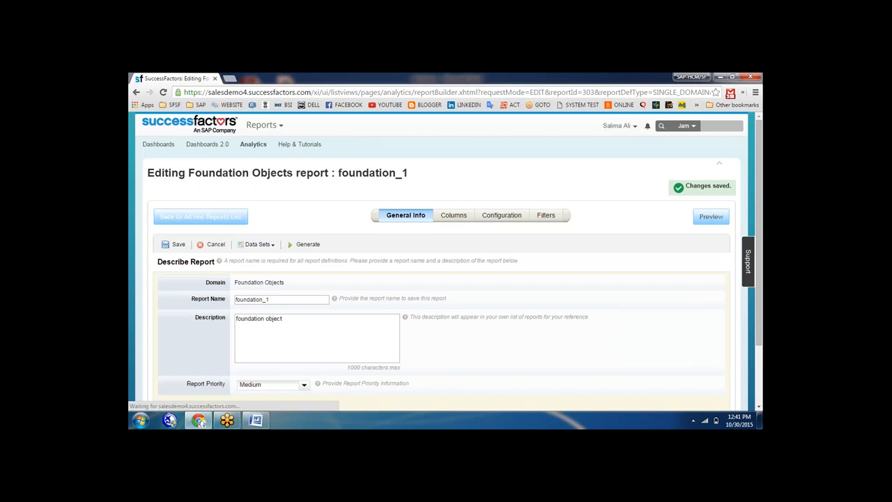
pyautogui.click(202, 216)
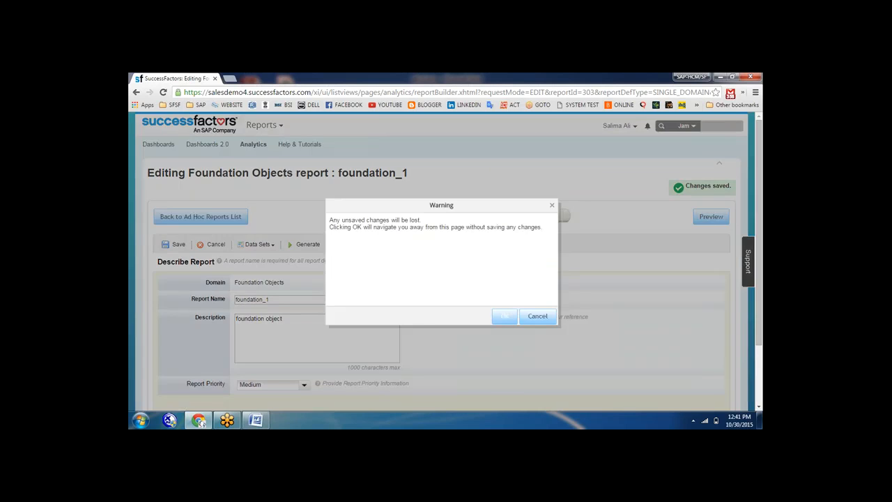
pyautogui.click(505, 317)
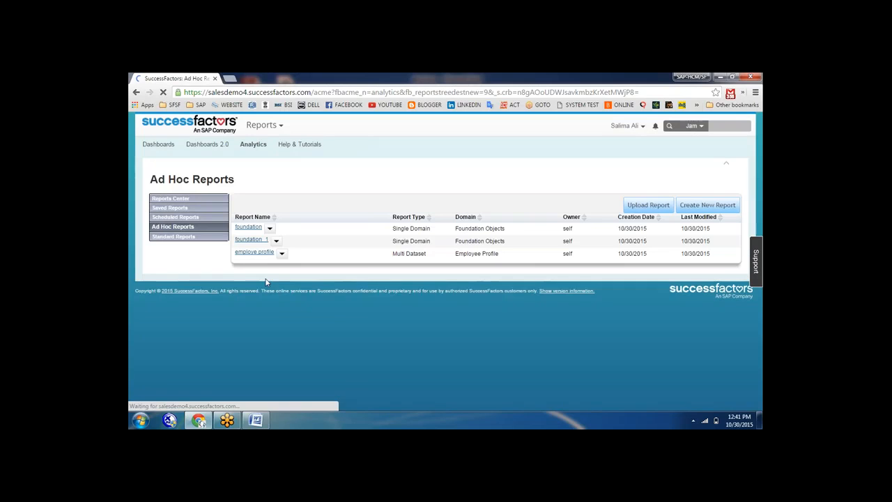
pyautogui.click(269, 228)
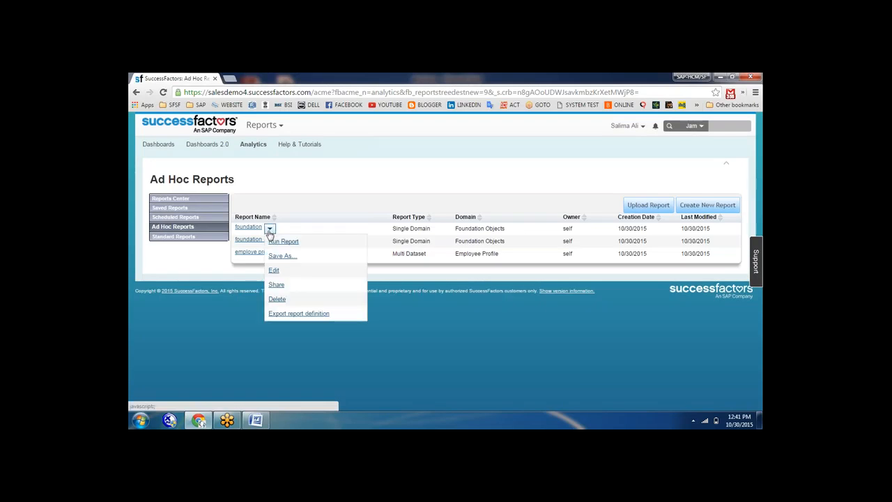
pyautogui.click(276, 271)
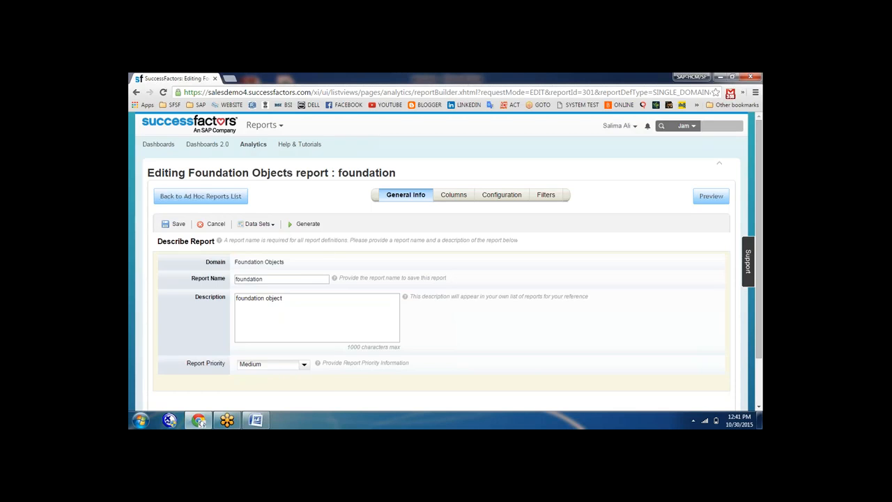
pyautogui.click(194, 199)
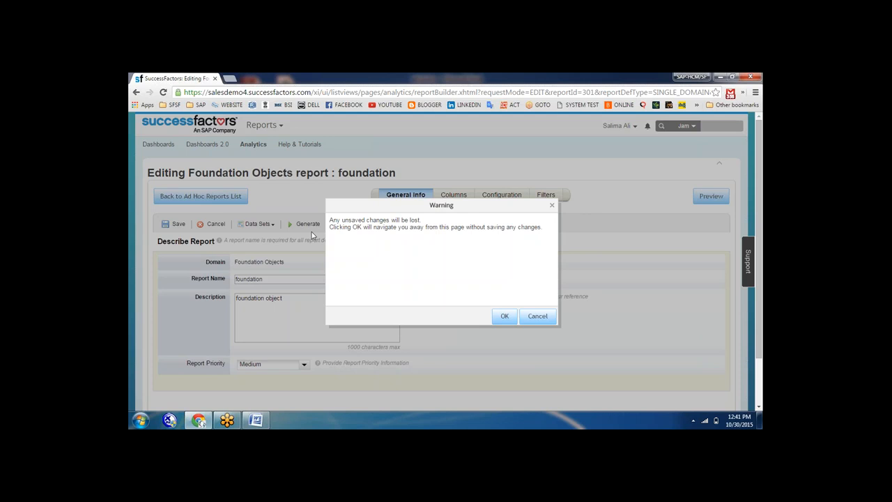
pyautogui.click(506, 317)
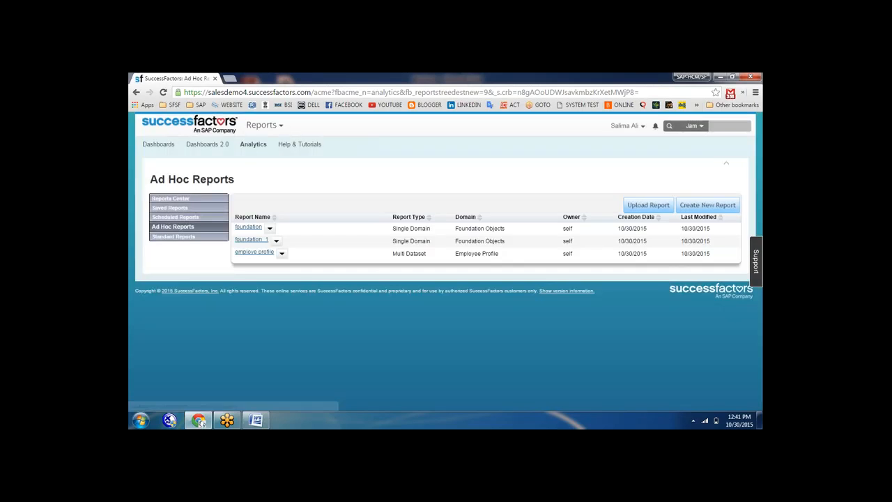
# Share the foundation report with the one employee found by searching their name
pyautogui.click(269, 228)
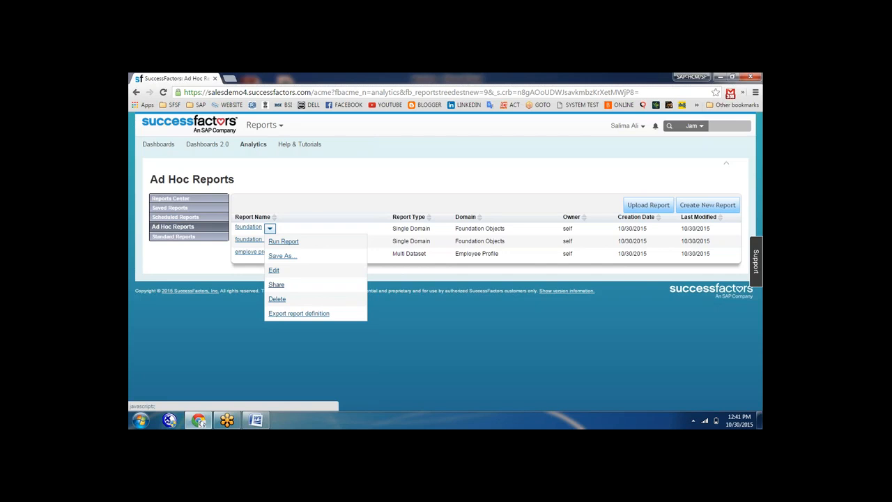
pyautogui.click(277, 285)
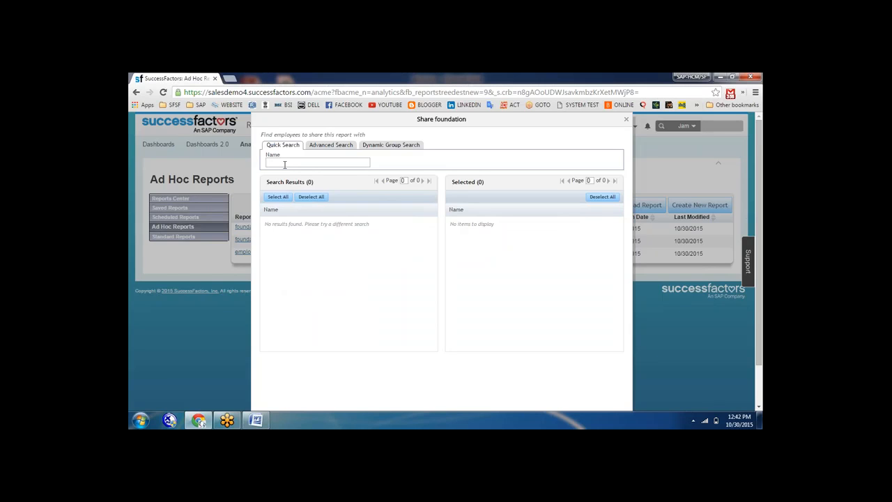
pyautogui.write('aniop')
pyautogui.press('BackSpace')
pyautogui.press('BackSpace')
pyautogui.write('pe')
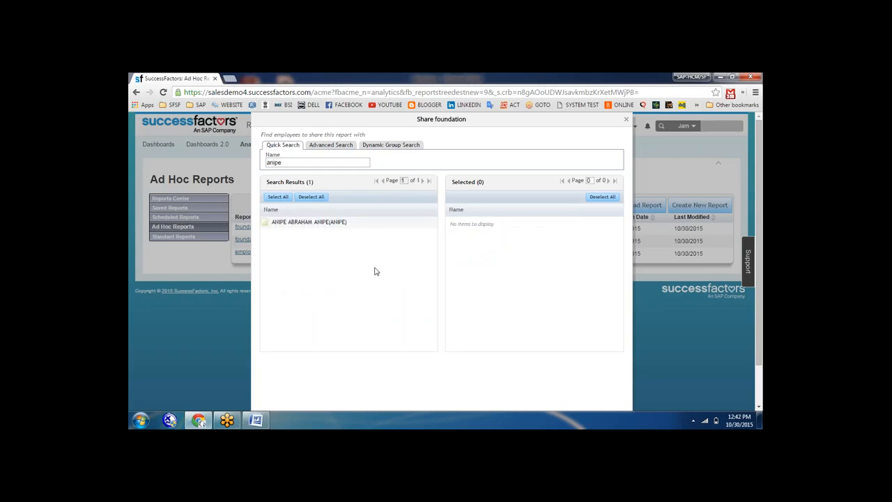
pyautogui.click(265, 222)
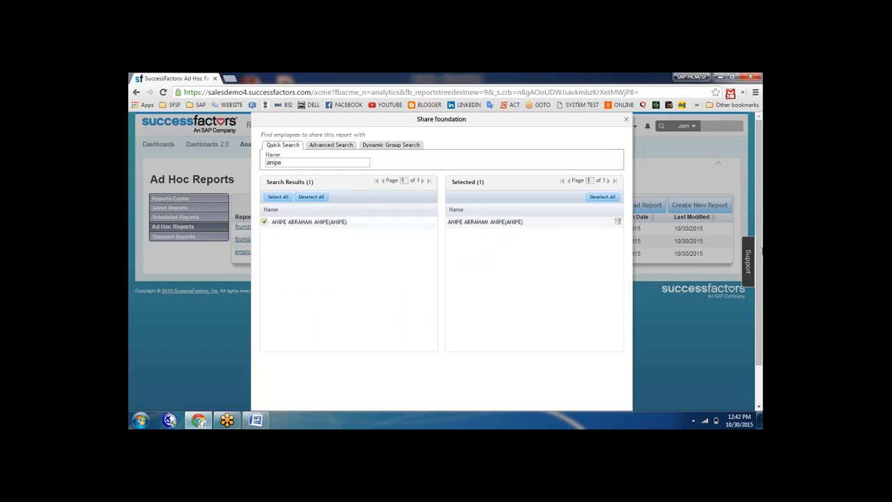
pyautogui.scroll(-1, 761, 244)
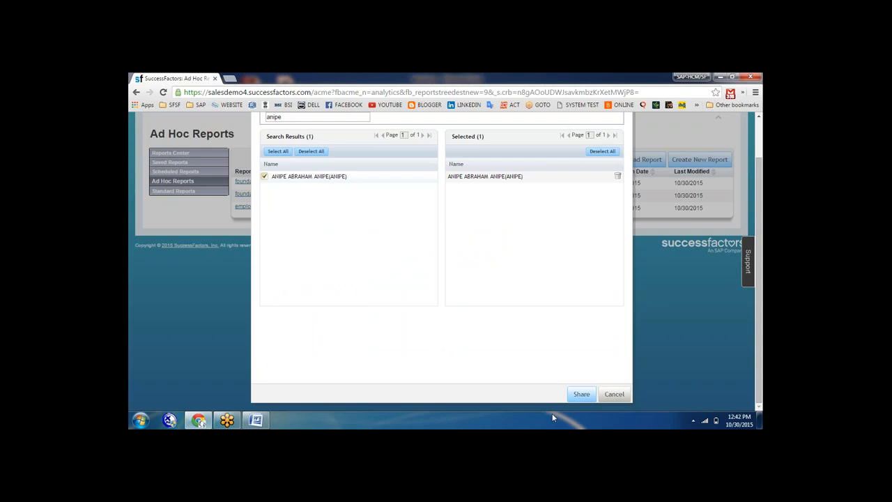
pyautogui.click(580, 395)
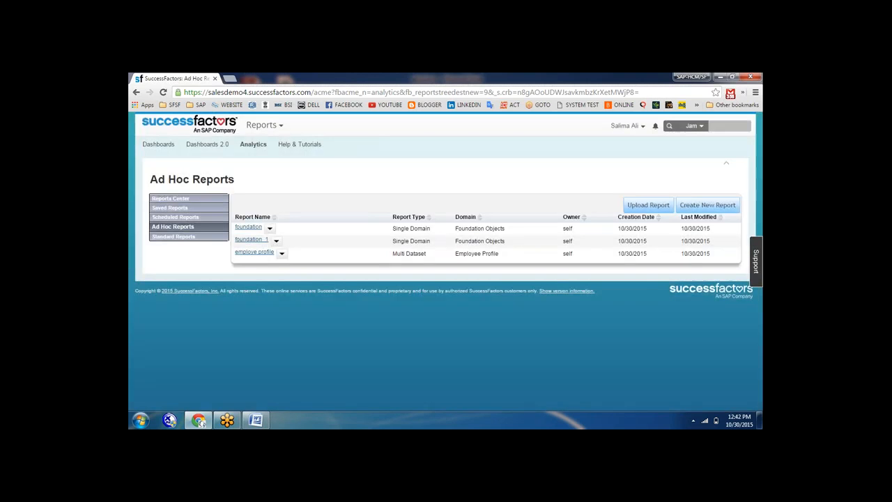